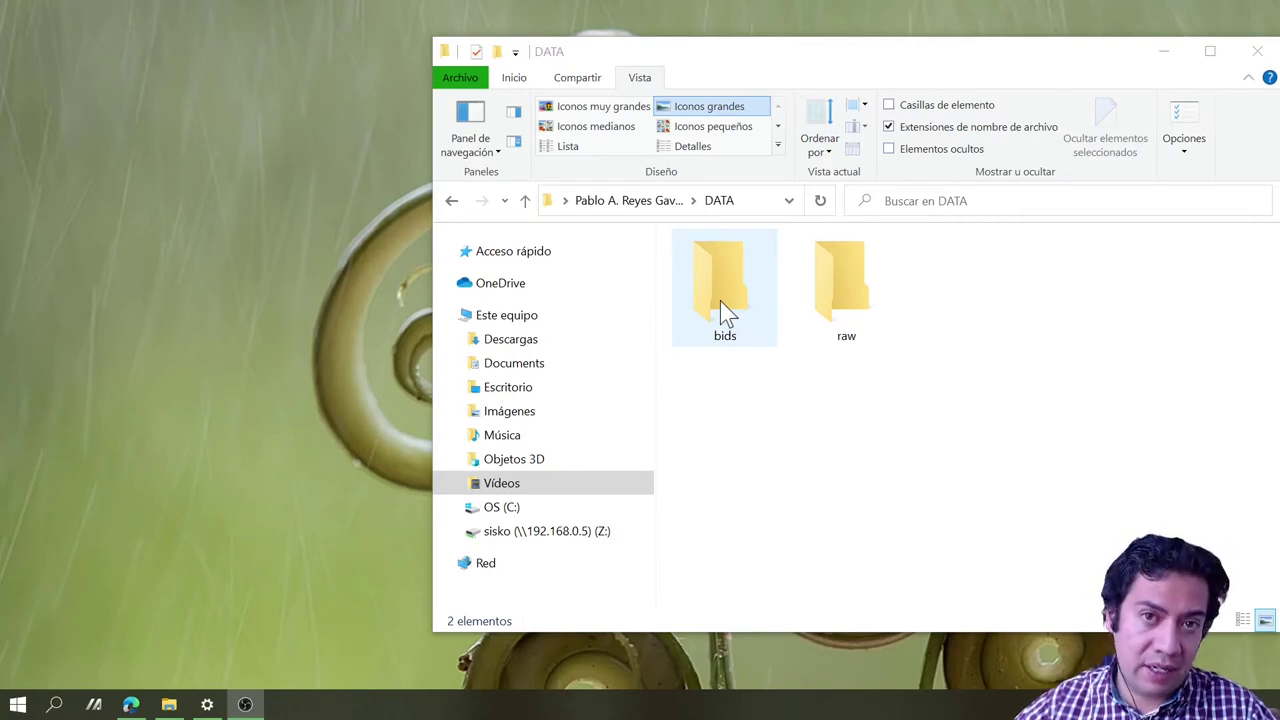
Step: Open the raw folder and extract MA201.tar.gz in place with 7-Zip
double_click(840, 308)
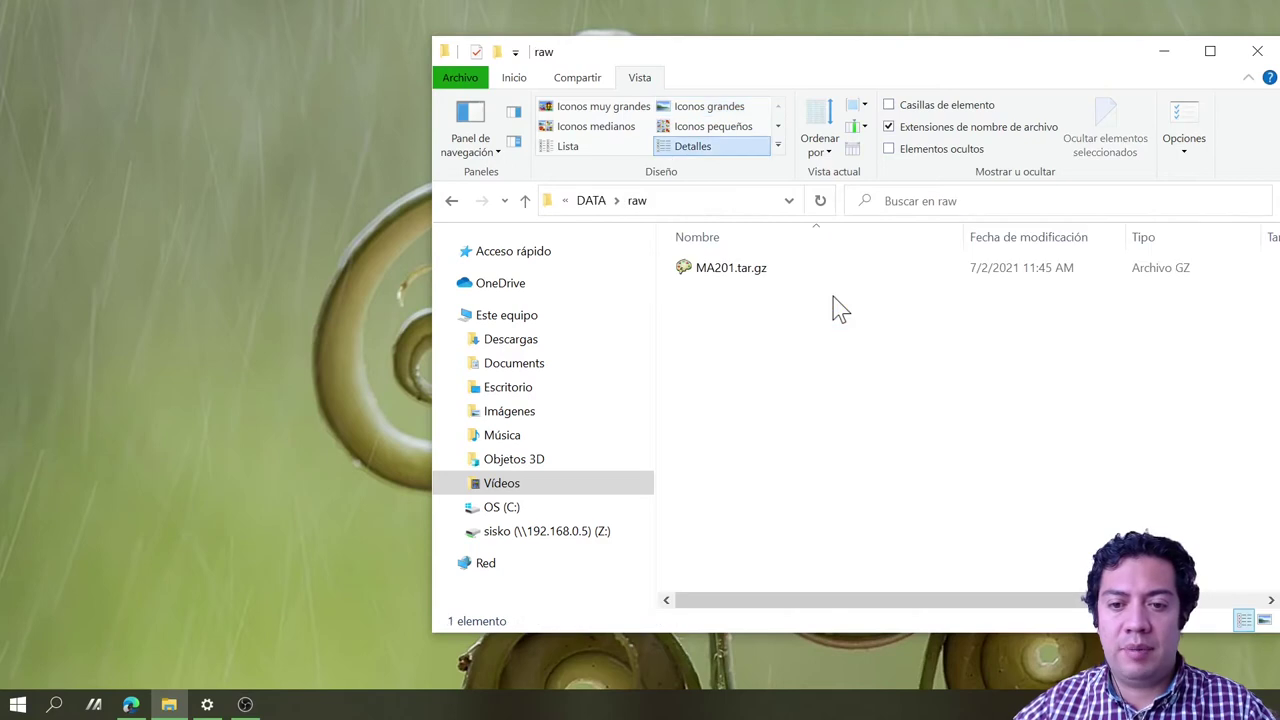
right_click(724, 272)
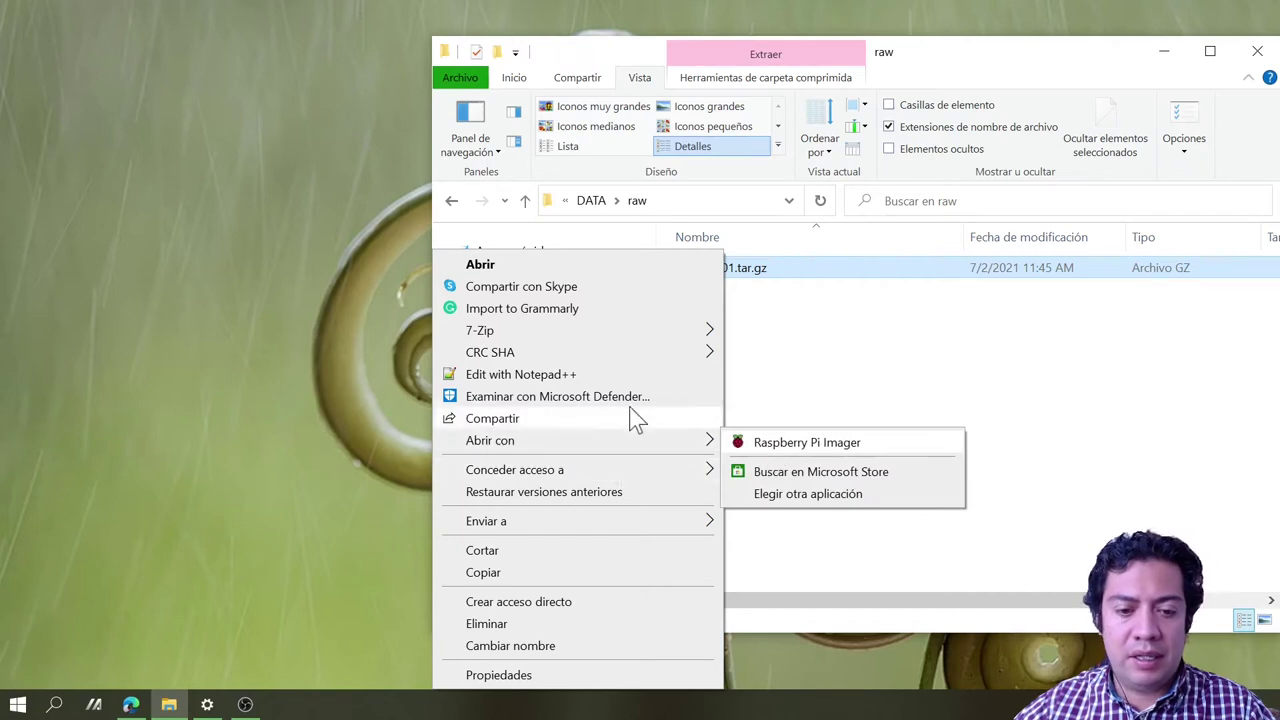
mouse_move(624, 333)
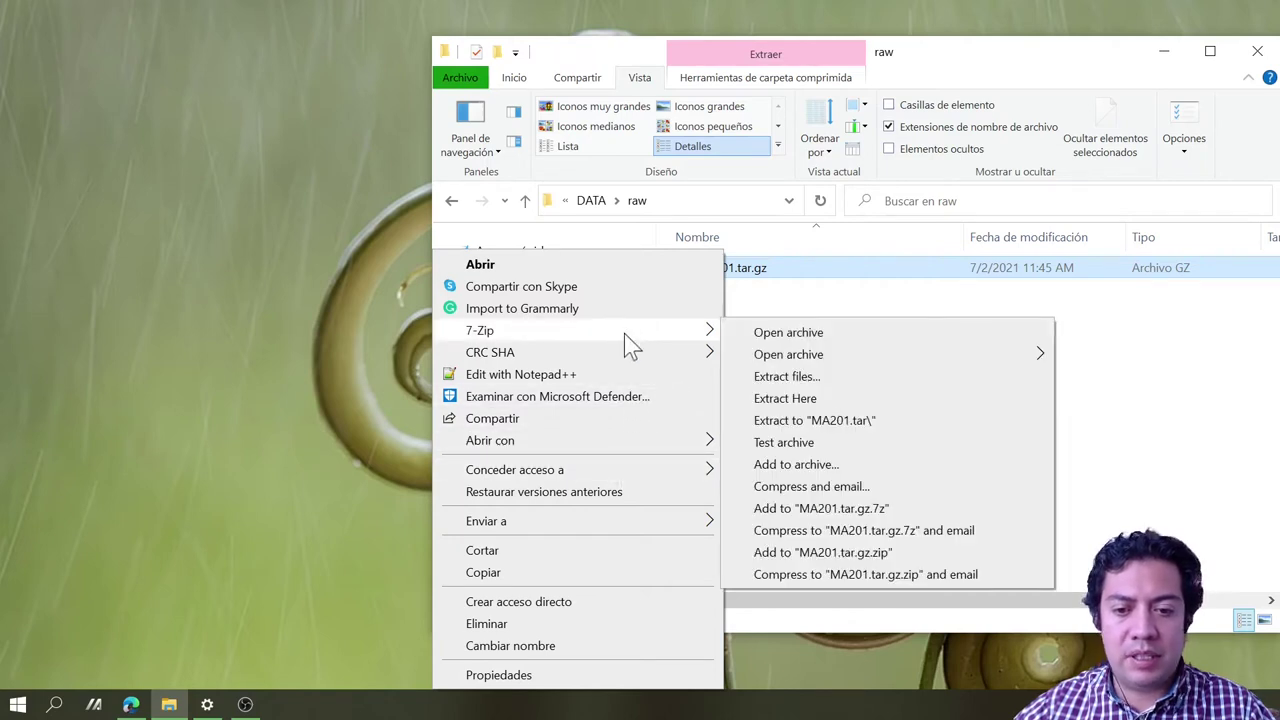
left_click(803, 400)
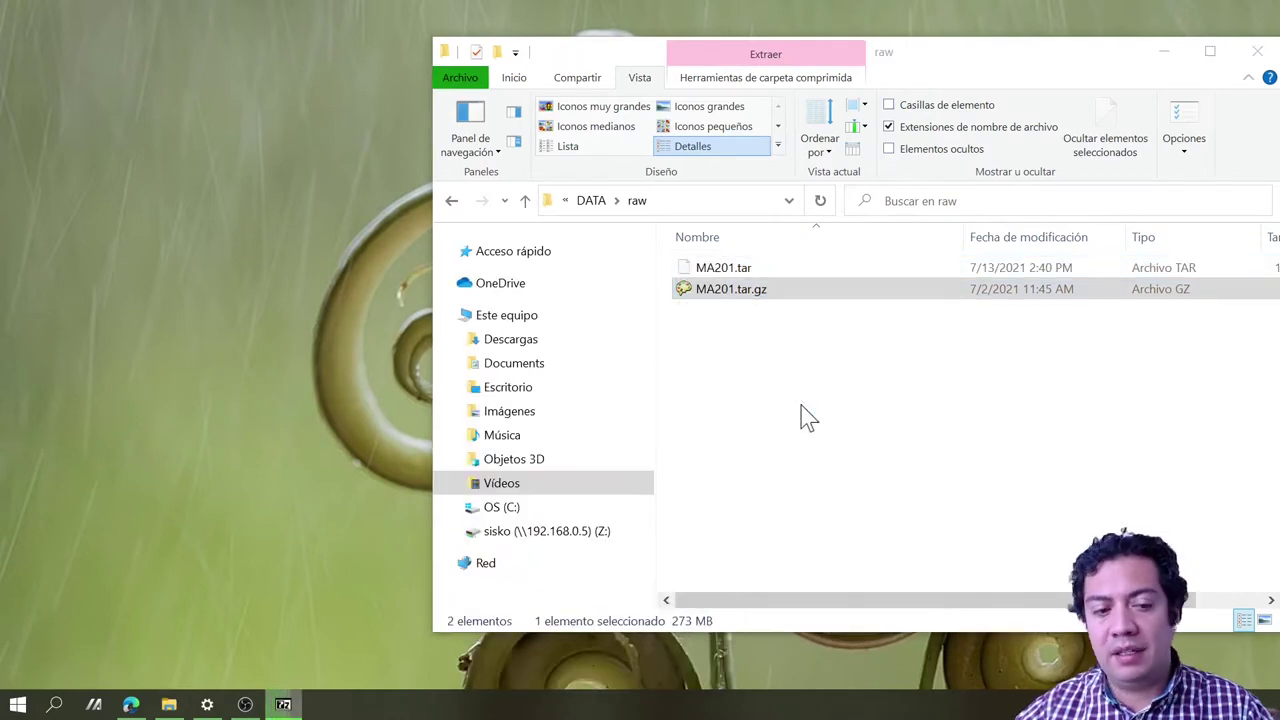
Step: Extract MA201.tar in place with 7-Zip and delete the MA201.tar file
right_click(733, 271)
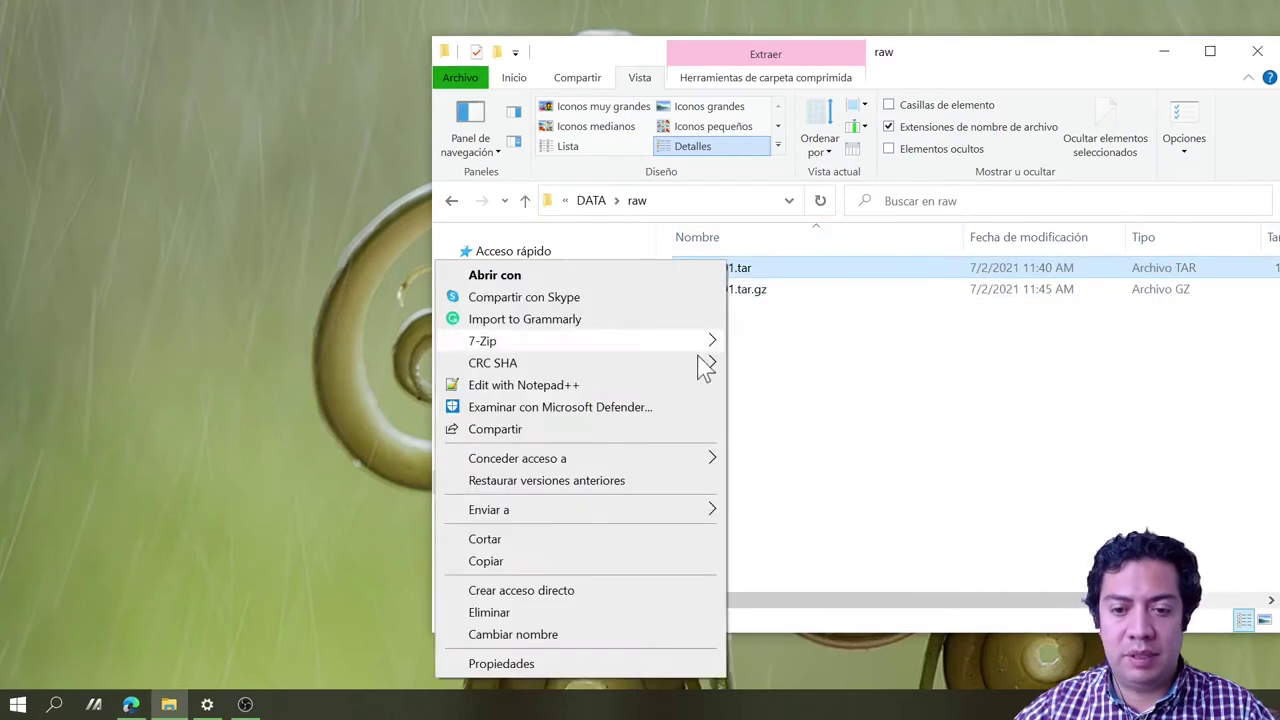
mouse_move(622, 347)
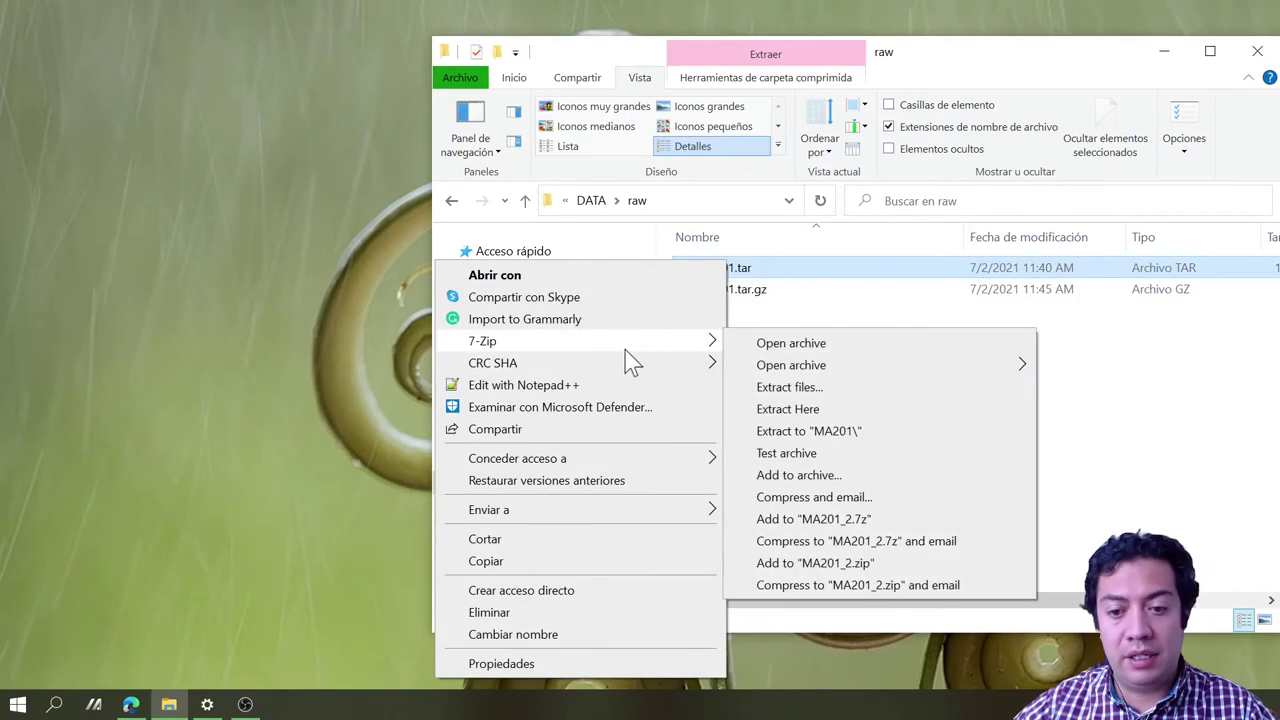
left_click(790, 406)
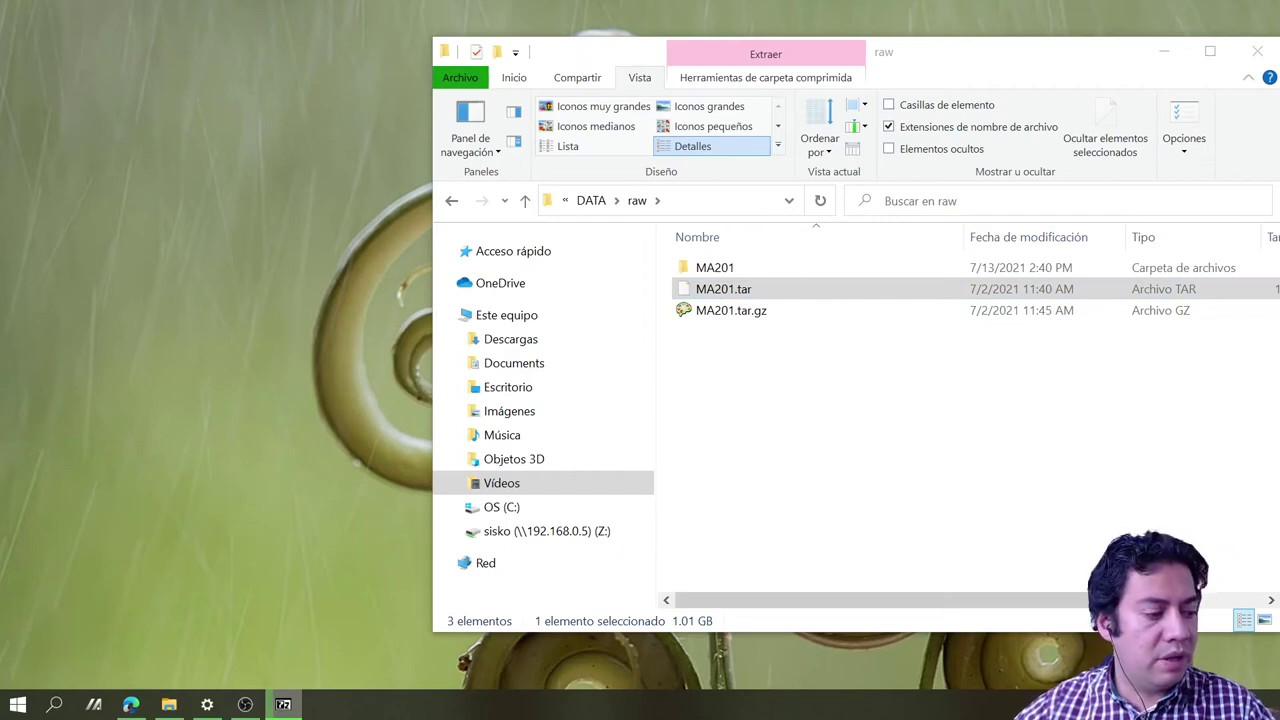
left_click_drag(325, 266, 784, 340)
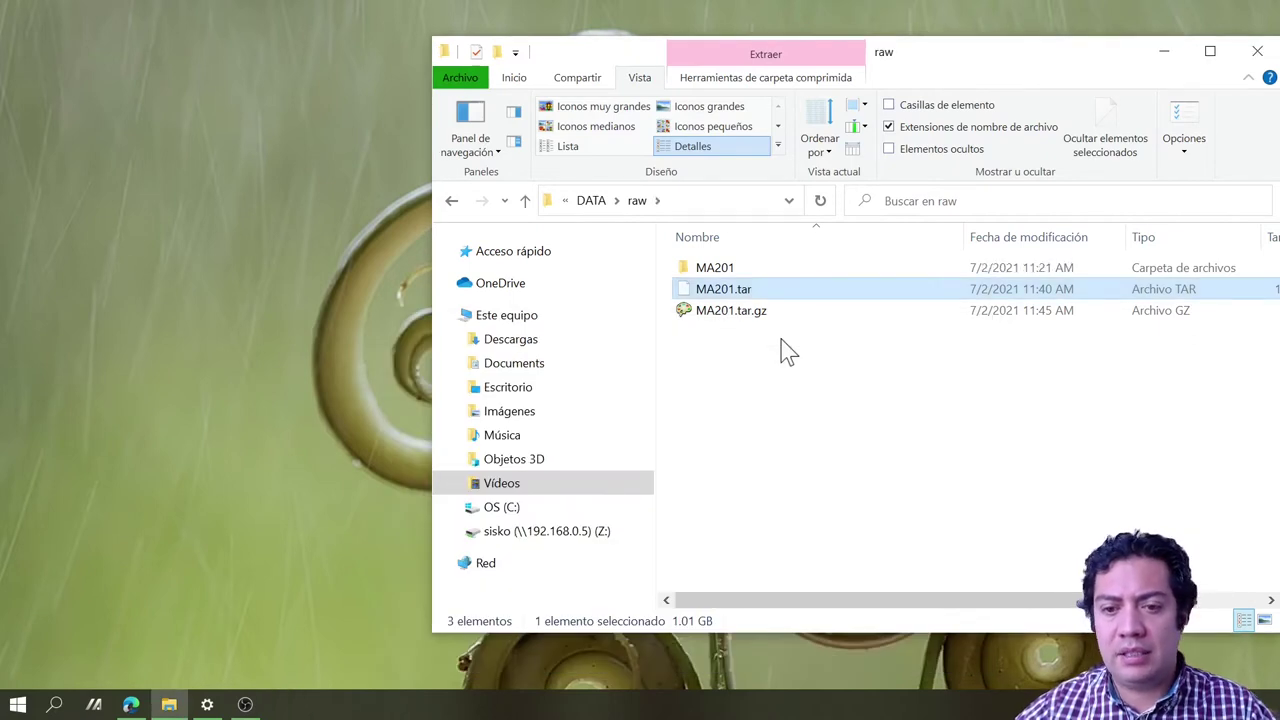
key("Delete")
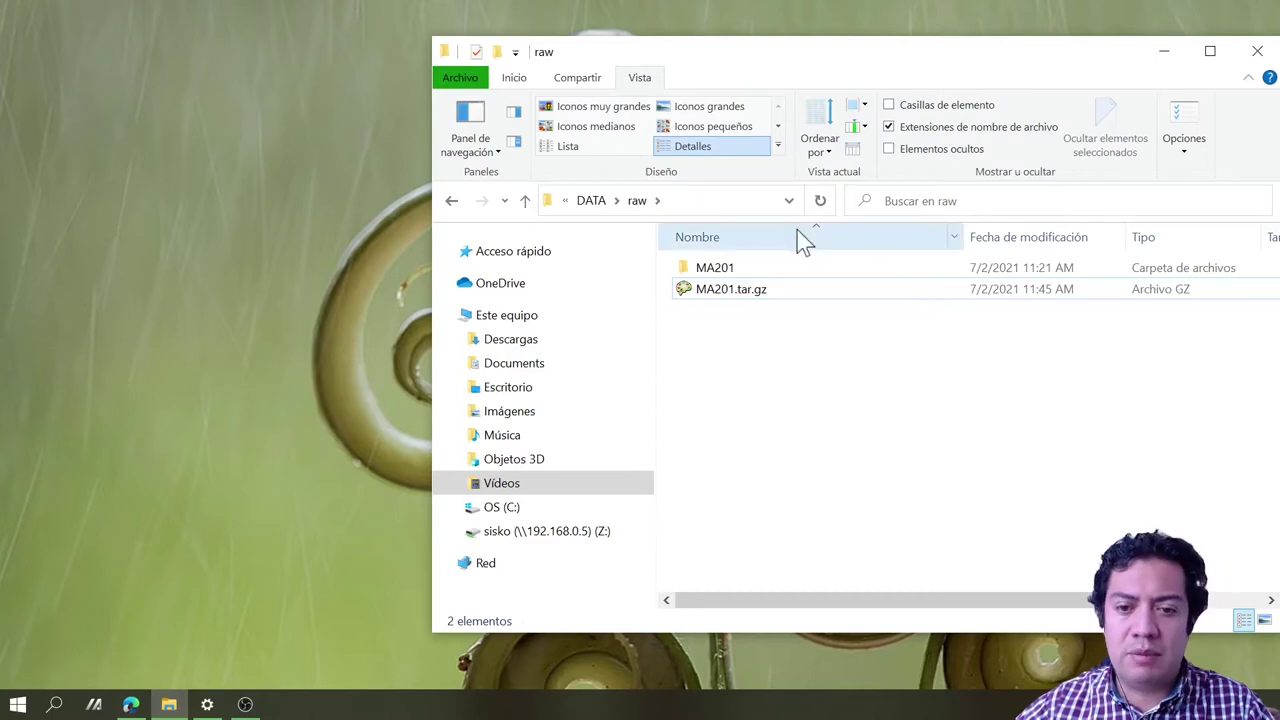
Step: Examine the MR series folders stored in the DICOM study inside the extracted MA201 folder
left_click(729, 293)
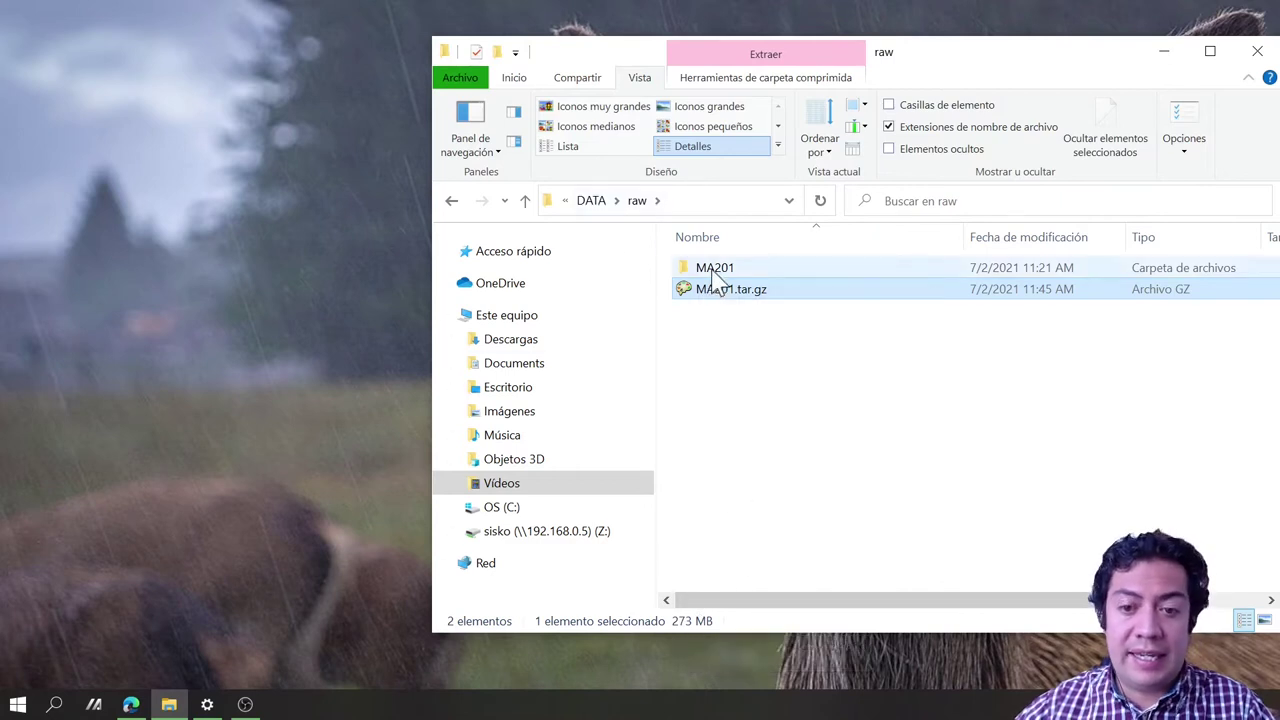
mouse_move(713, 277)
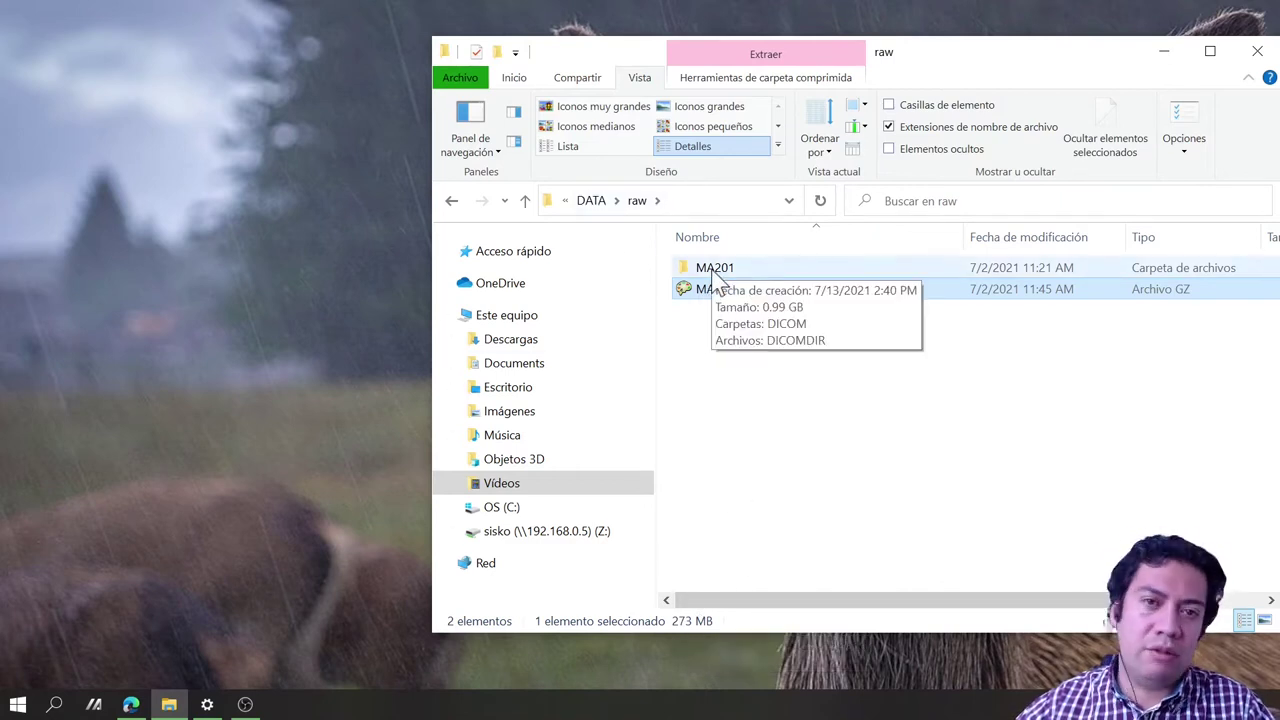
double_click(714, 272)
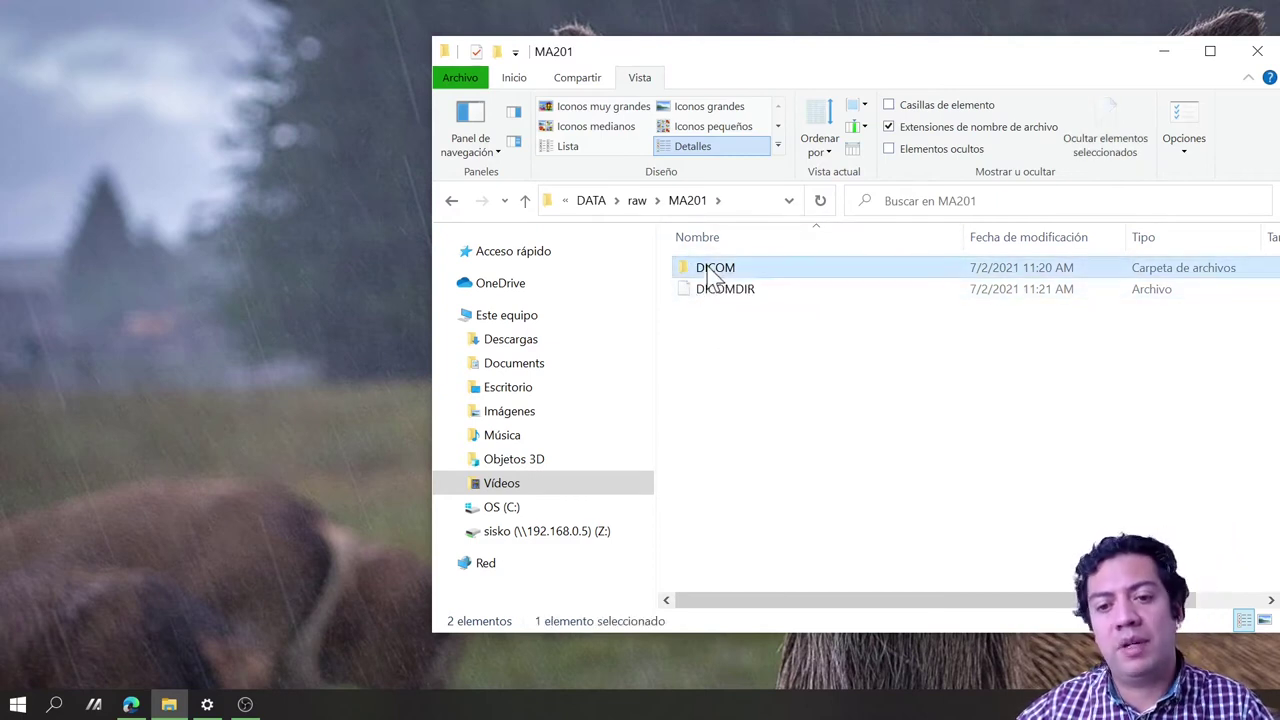
double_click(708, 275)
double_click(708, 275)
double_click(710, 272)
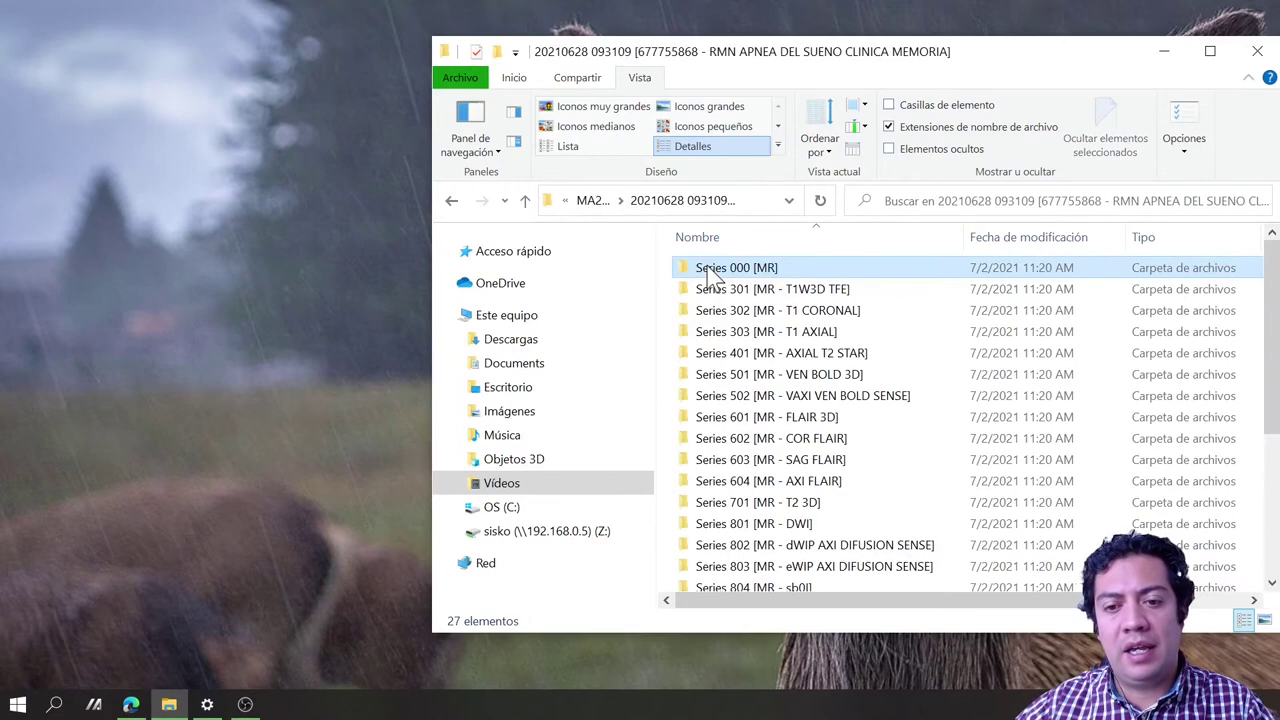
double_click(710, 270)
left_click(600, 203)
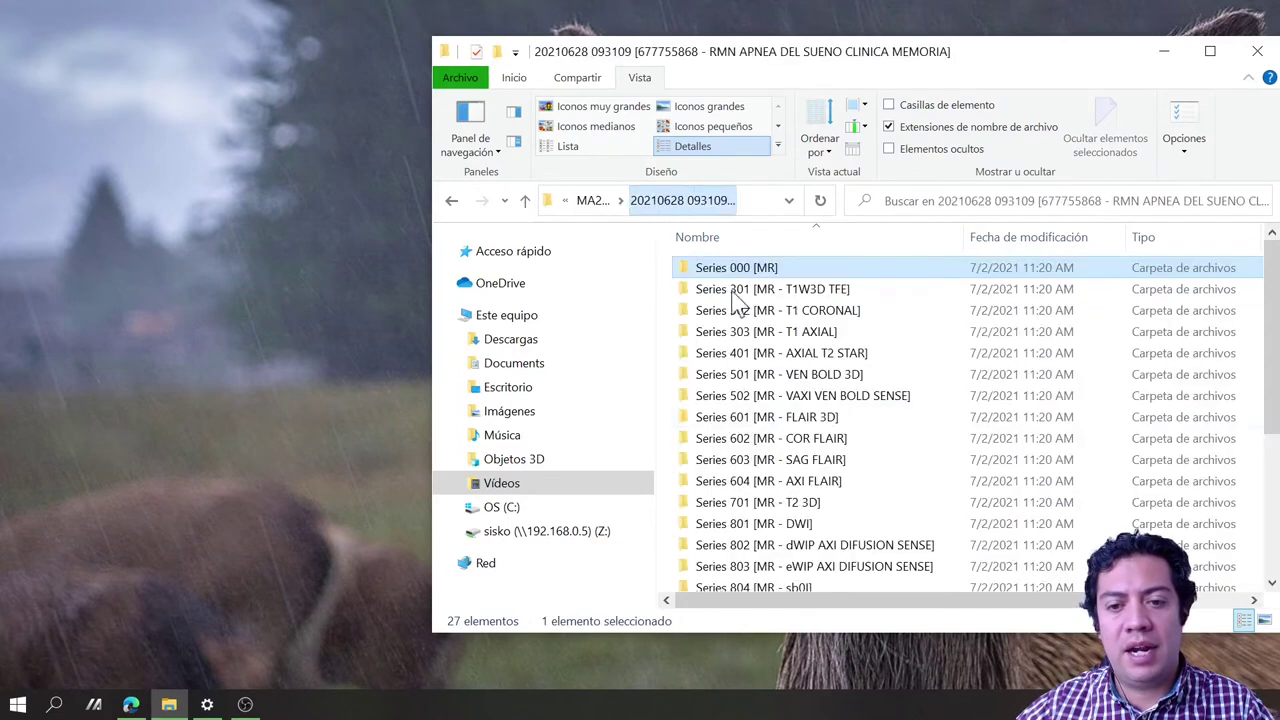
scroll(800, 470, "down", 4)
scroll(797, 480, "up", 4)
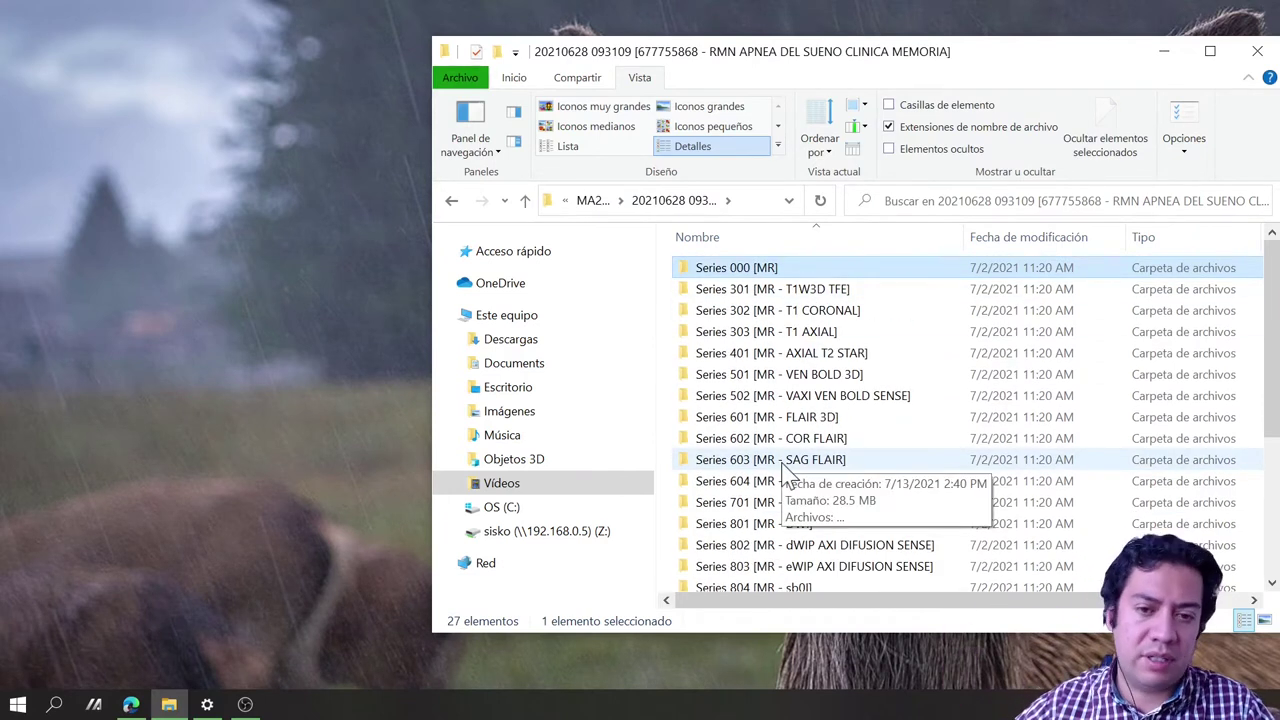
Step: Go back up from the study's series folders to the raw folder
left_click(566, 201)
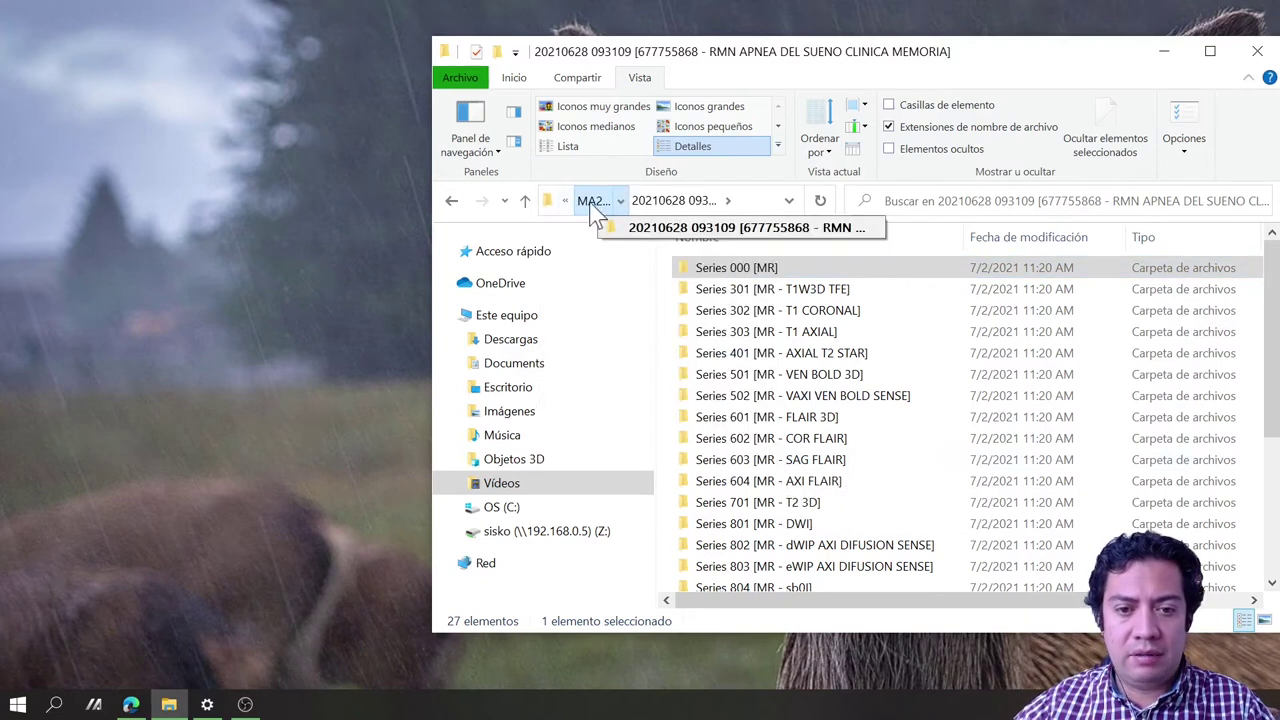
left_click(590, 201)
left_click(592, 201)
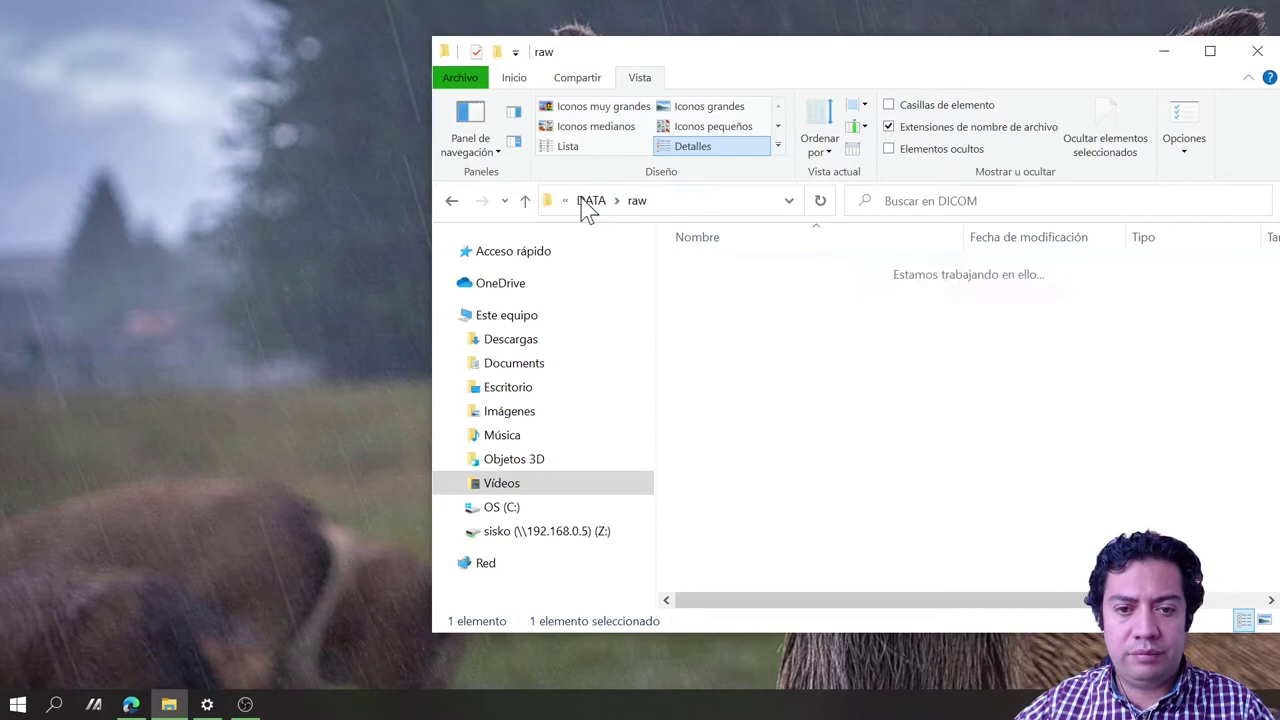
left_click(588, 201)
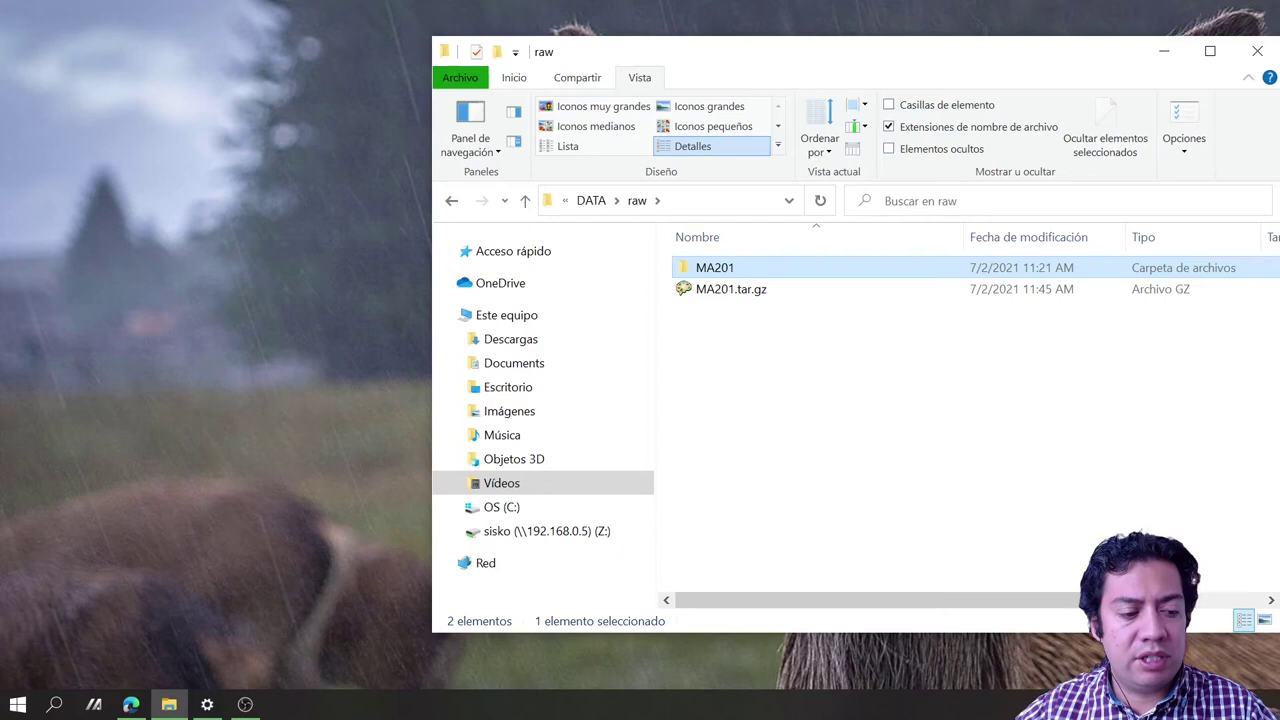
Step: Find and open the Anaconda Powershell Prompt (Anaconda3)
left_click(17, 704)
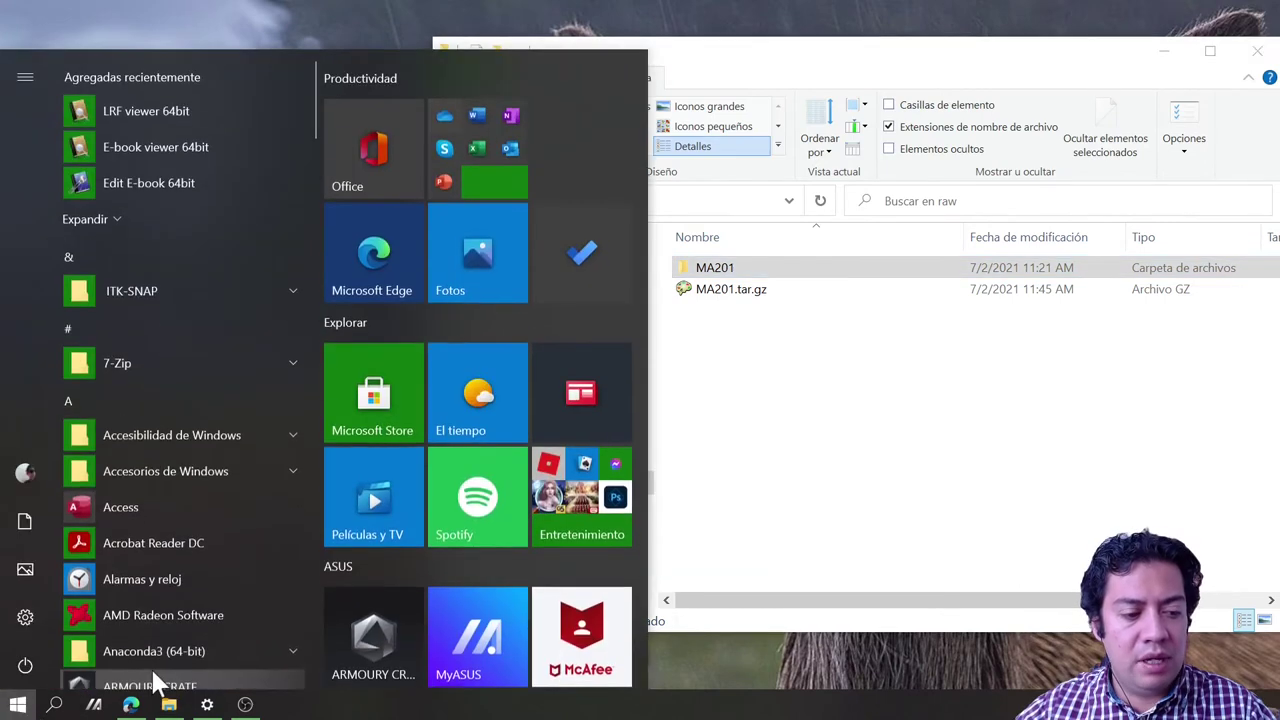
type("anacon")
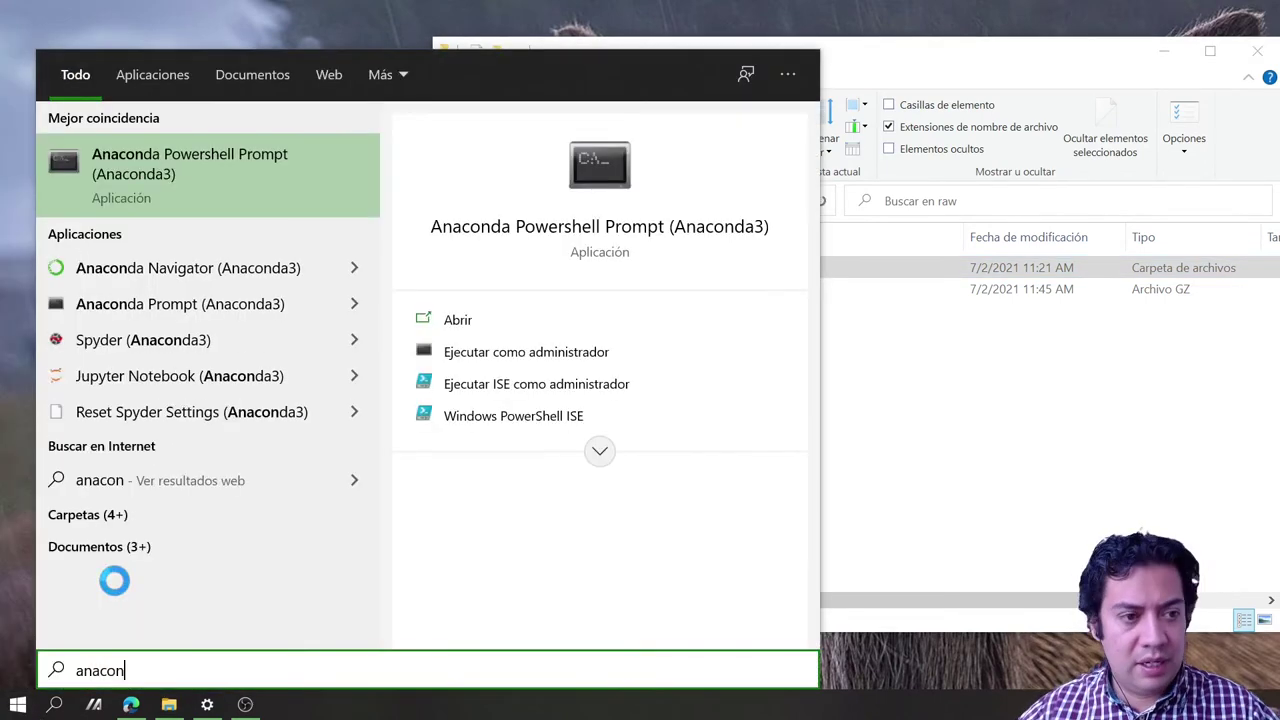
key("Return")
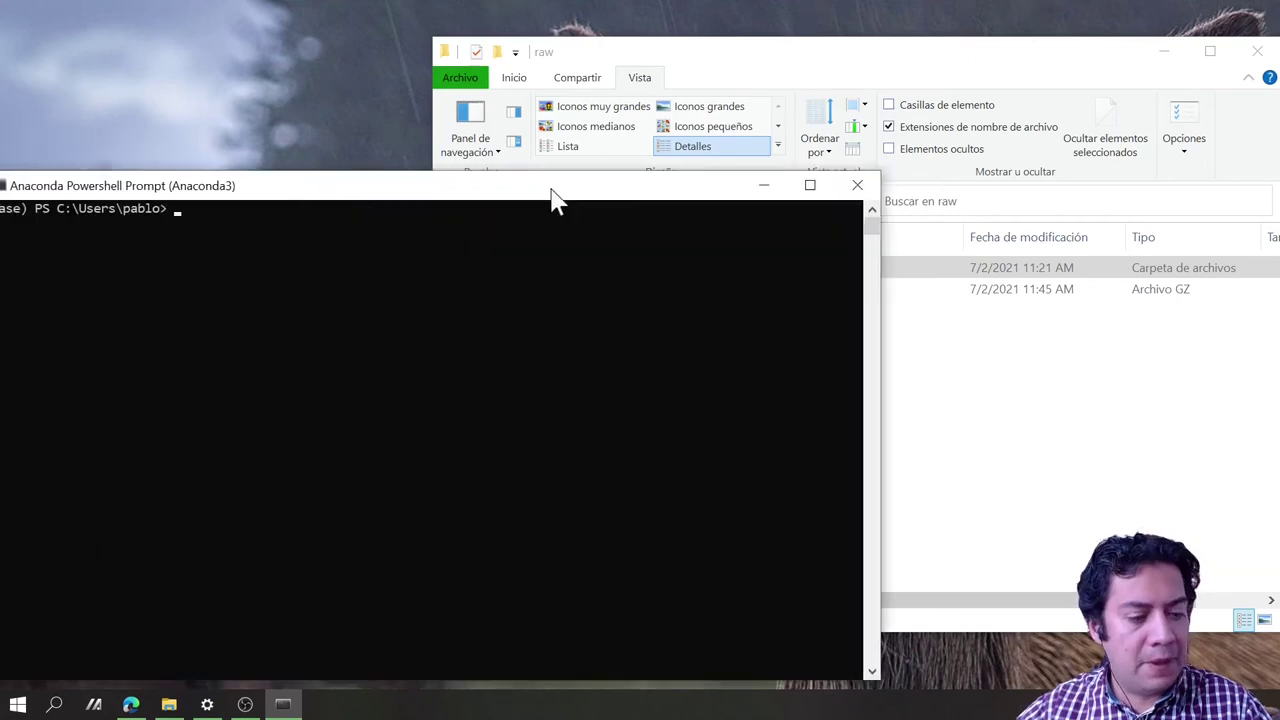
Step: Shrink the Anaconda Powershell Prompt window and place it below the raw folder's file entries so both can be seen
left_click_drag(551, 188, 784, 118)
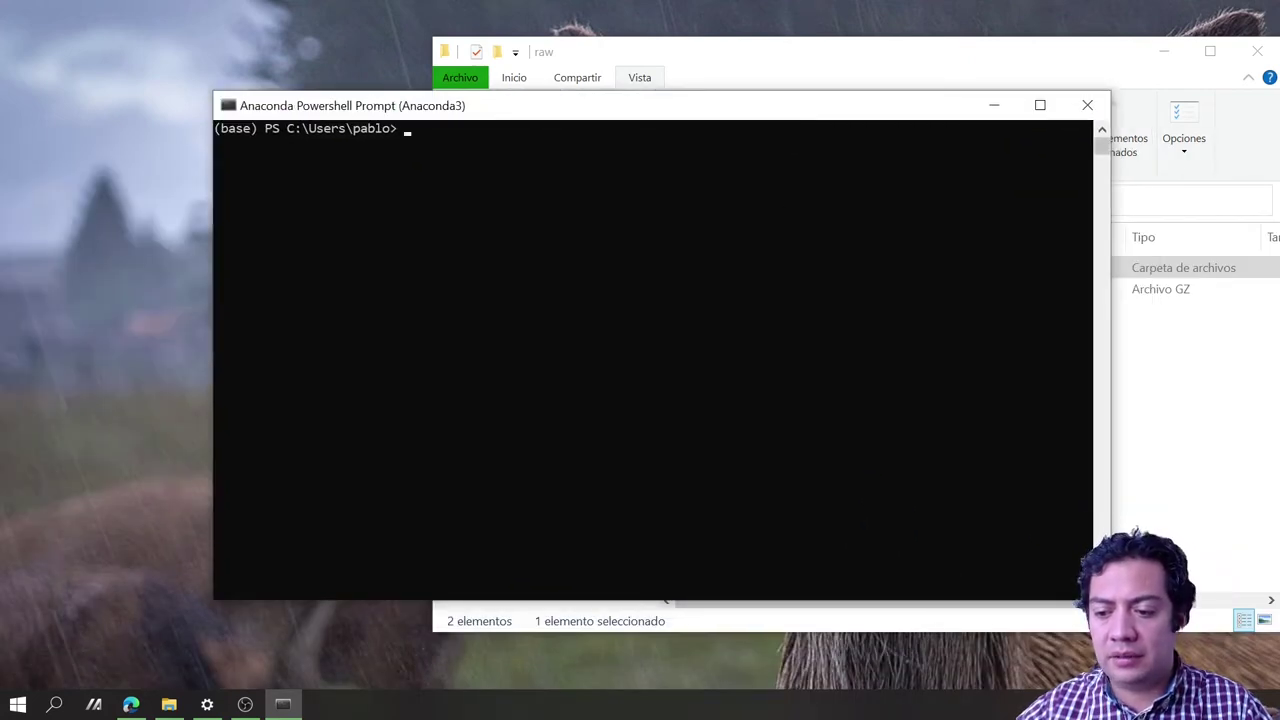
left_click_drag(1109, 599, 922, 453)
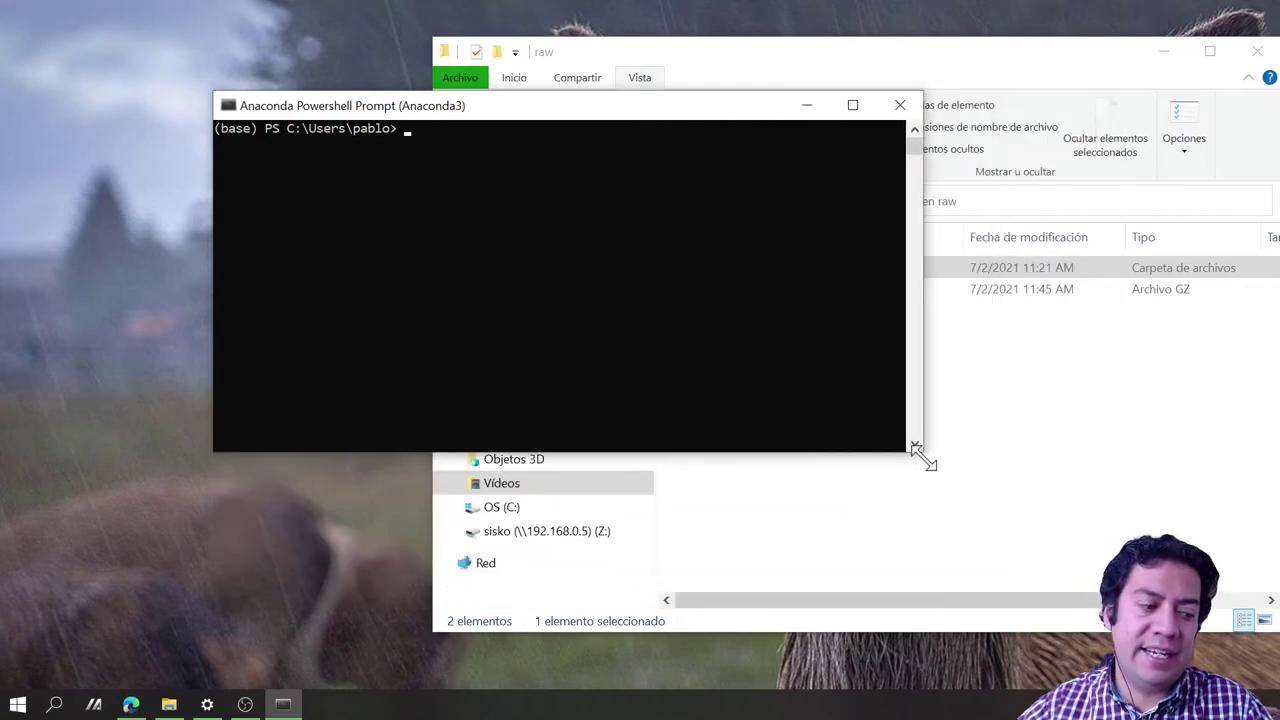
left_click_drag(478, 106, 463, 200)
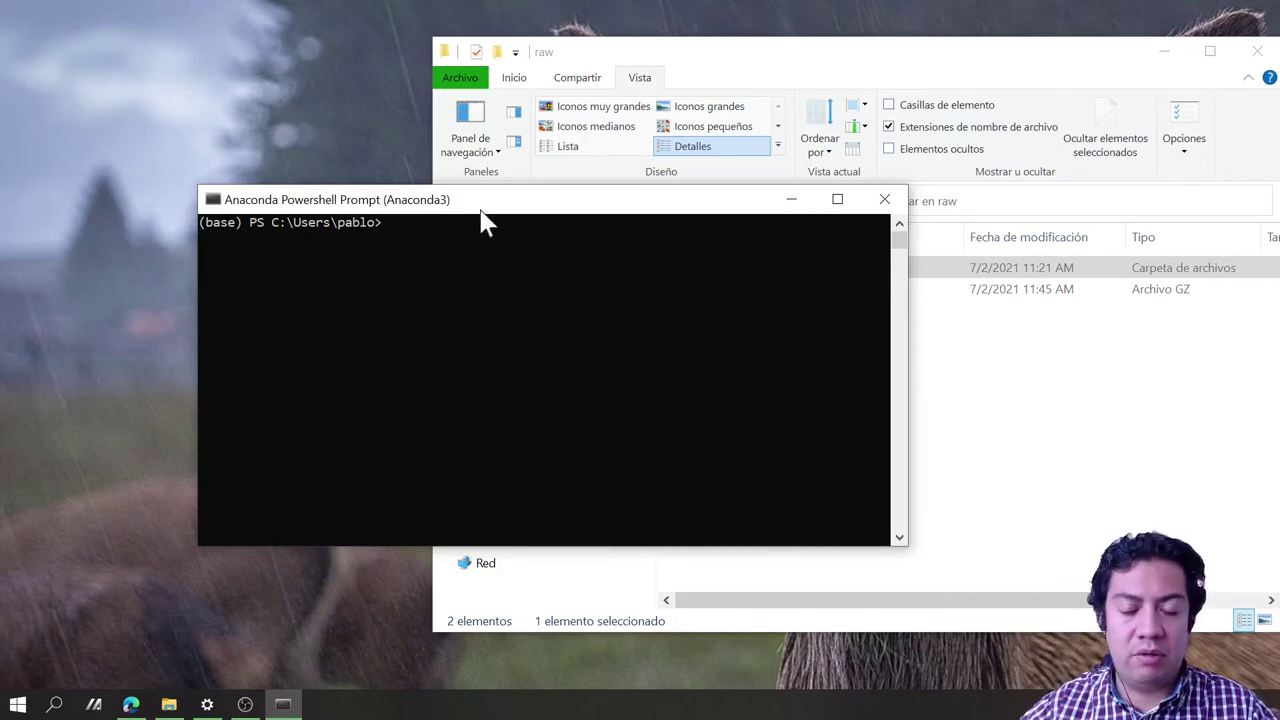
left_click_drag(481, 212, 478, 320)
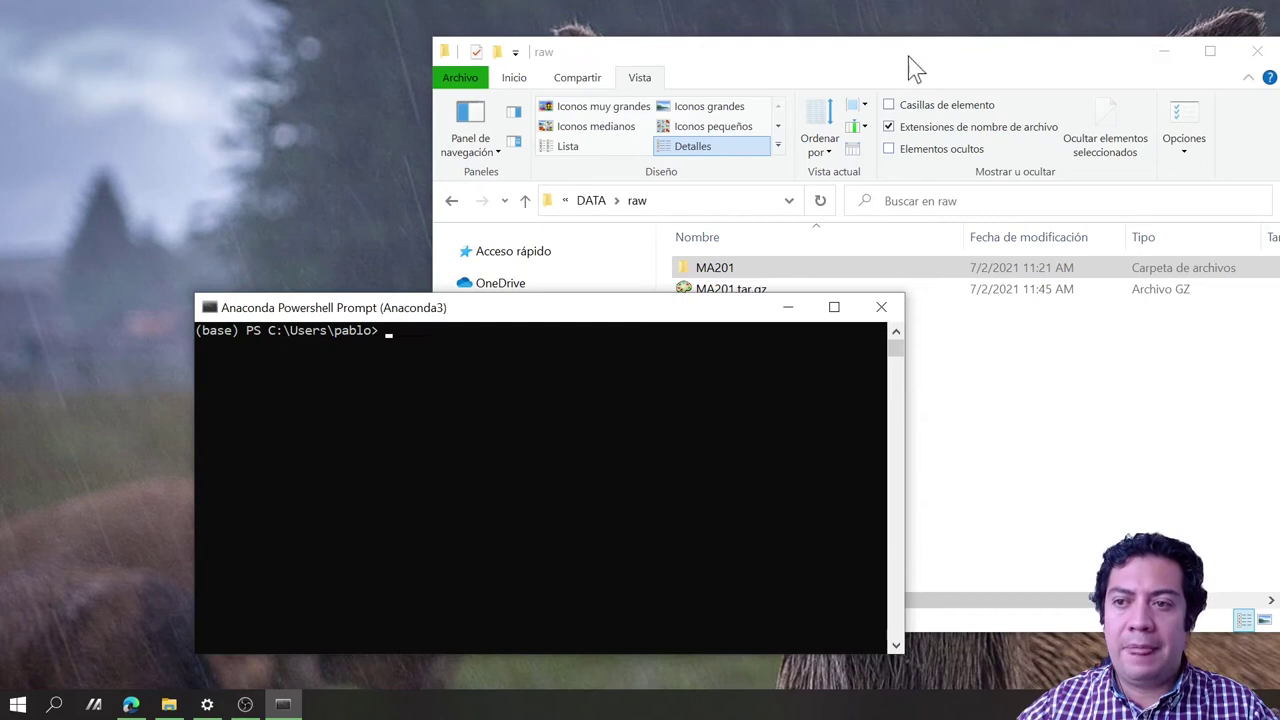
left_click_drag(621, 312, 576, 331)
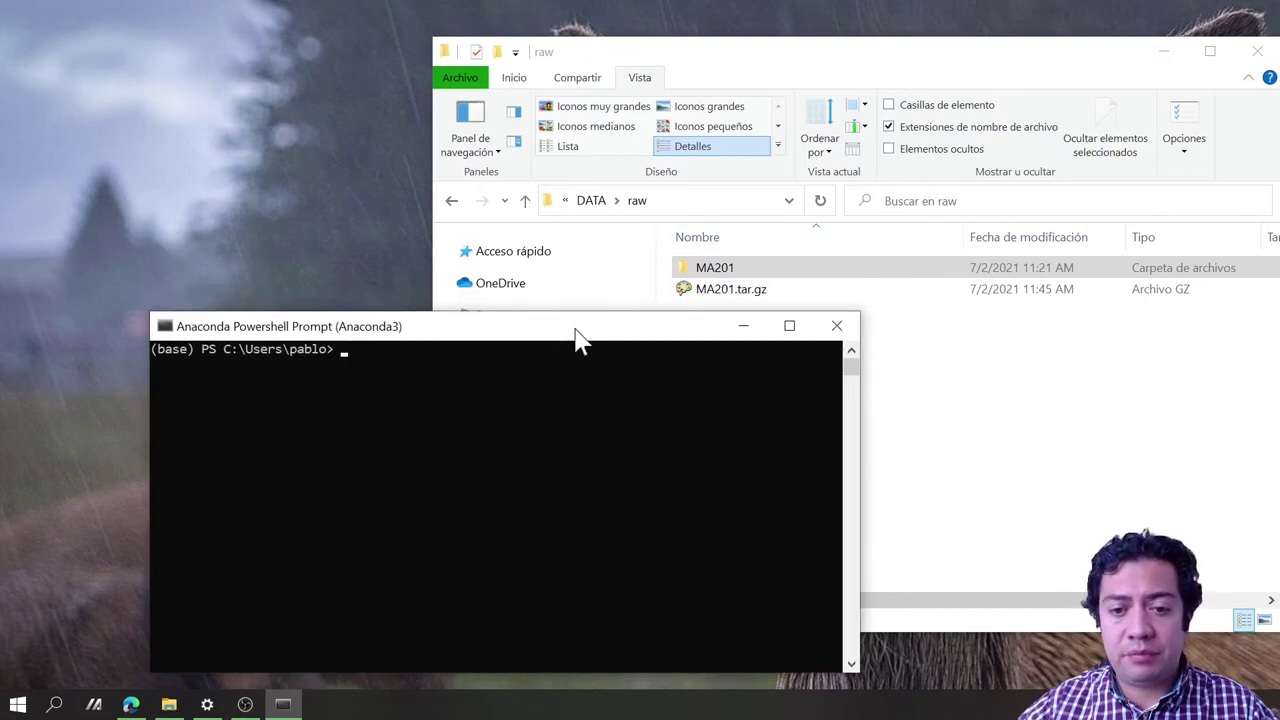
Step: Change the prompt's working directory to DATA and from there to its raw subfolder
type("cd .\\DATA\\")
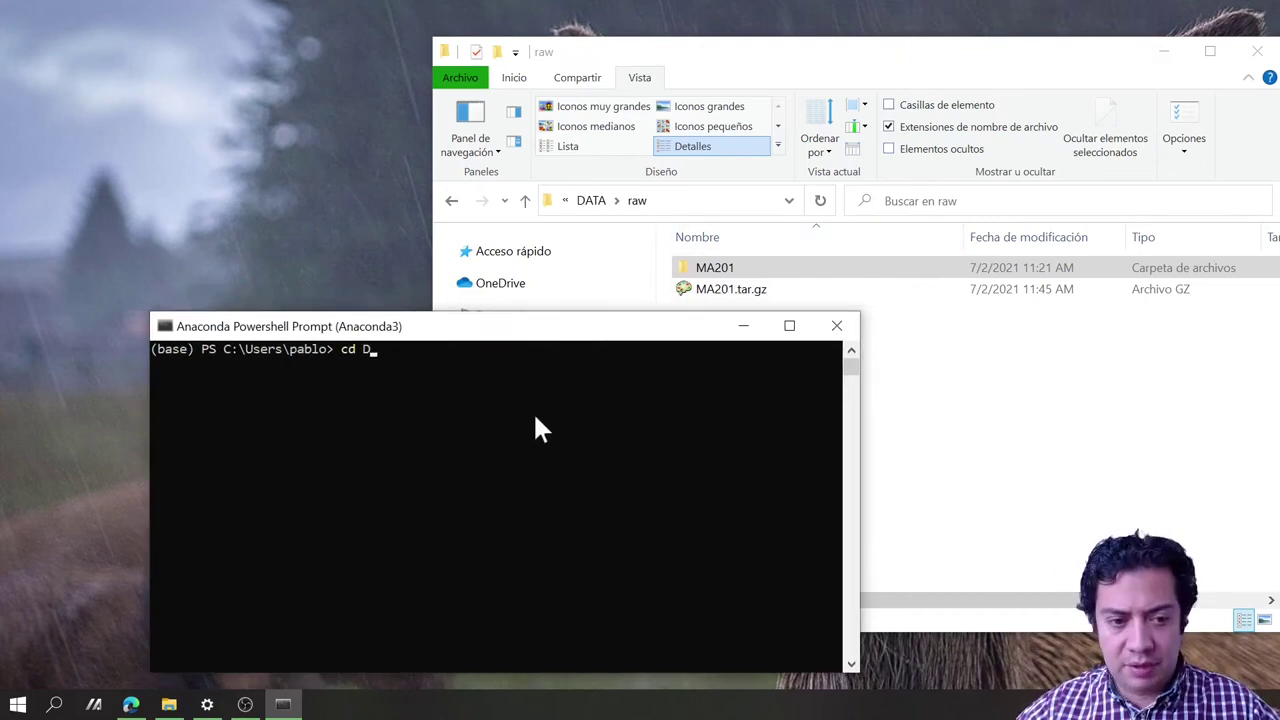
key("Return")
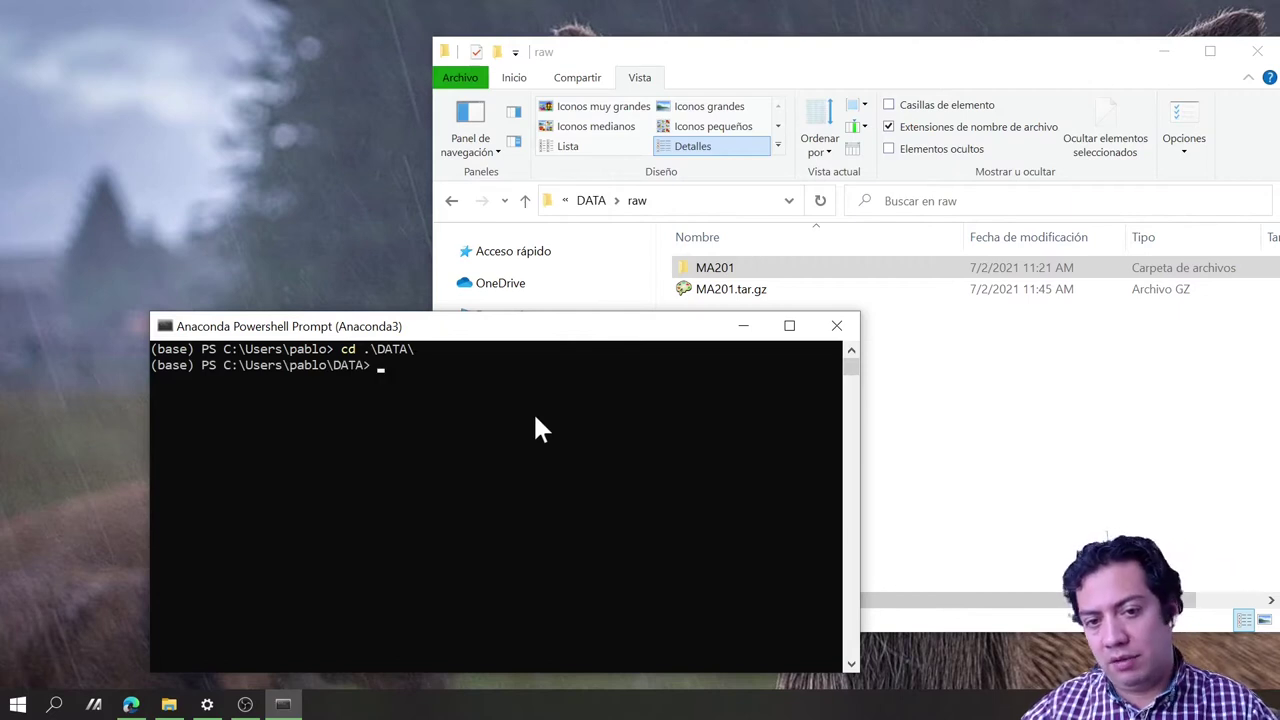
type("cd .\\ra")
key("Tab")
key("Return")
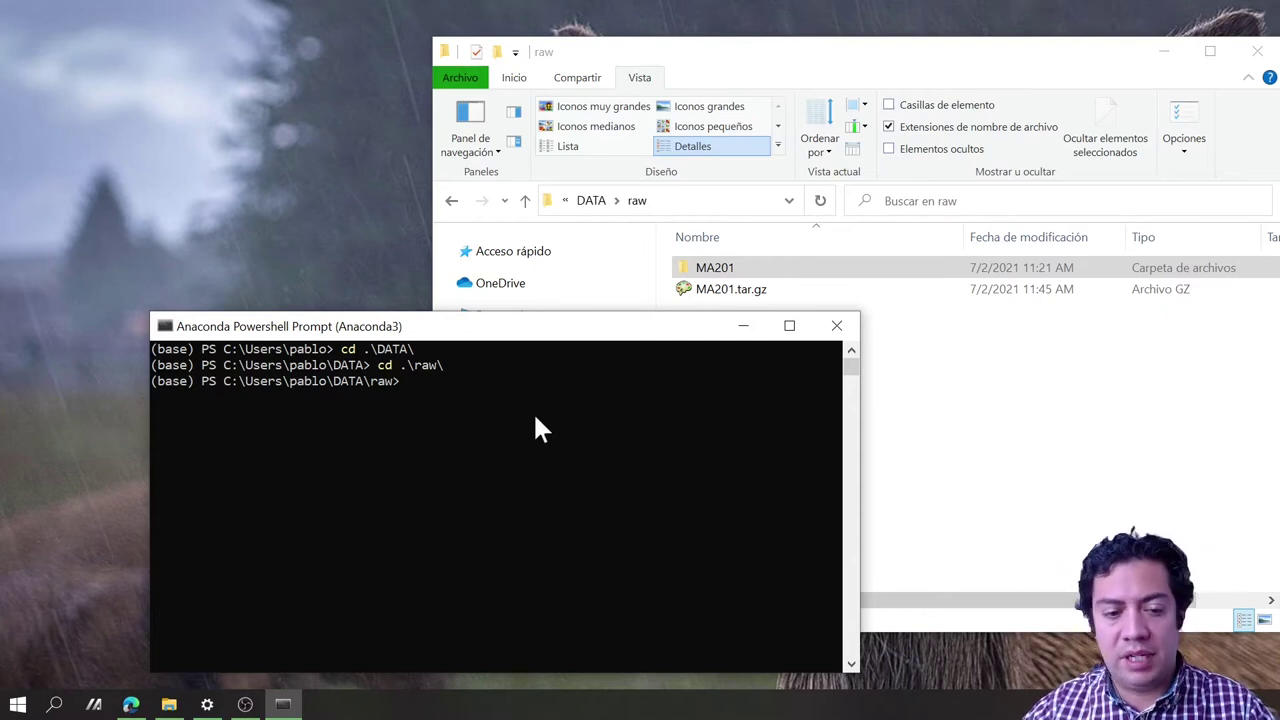
Step: List the contents of the raw directory in the prompt, trying ls -l and dir
type("ls -l")
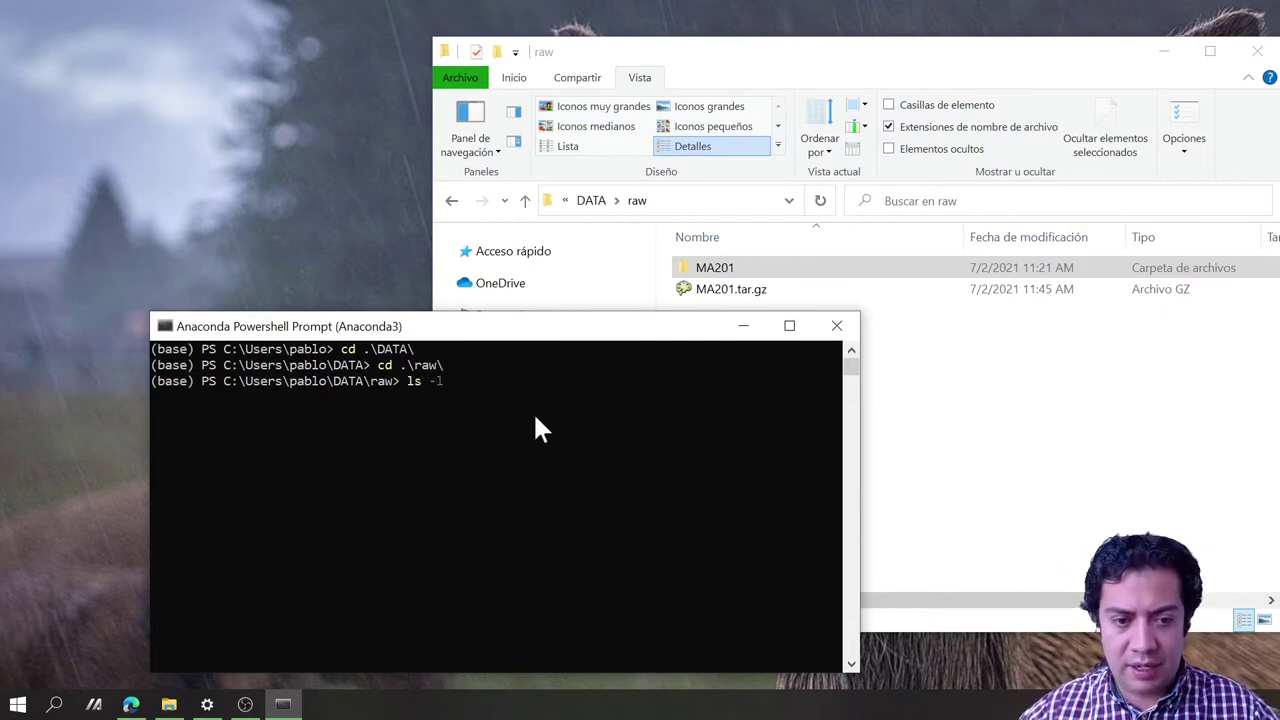
key("Return")
type("dir")
key("Return")
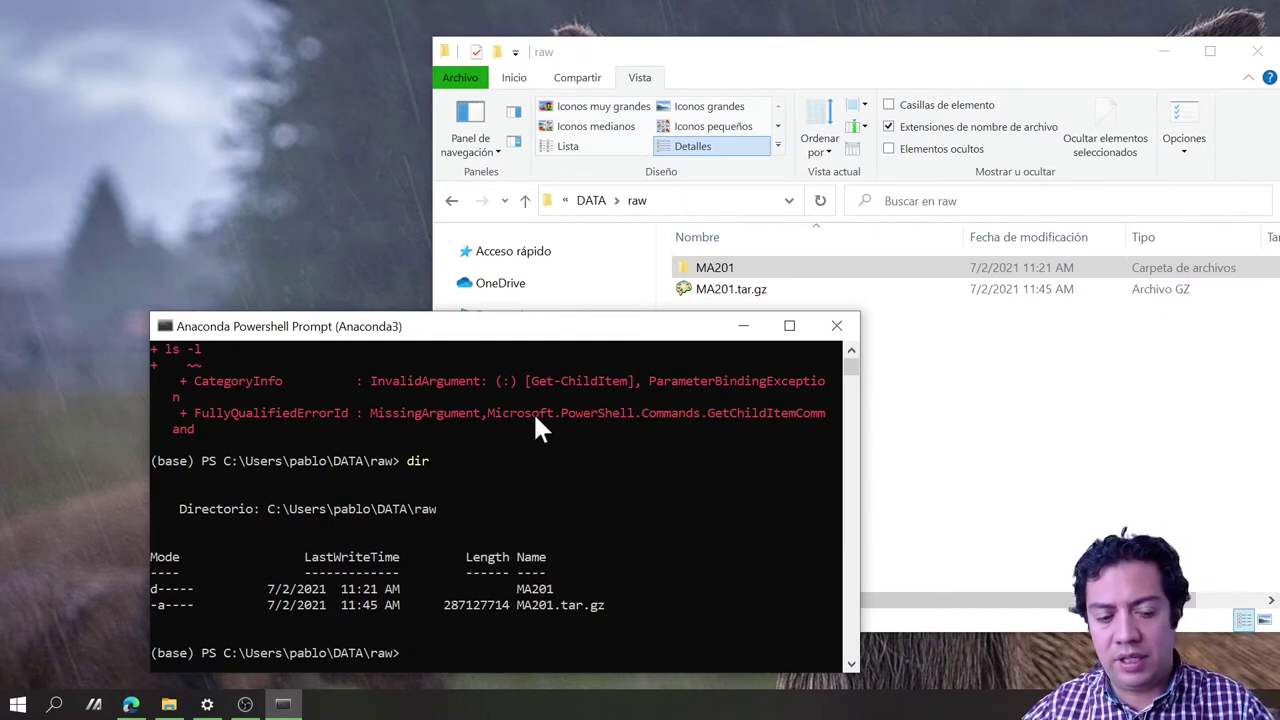
Step: Create a directory named sub-MA201 inside raw with mkdir and check it in the raw folder window
type("mkdir")
type(" sub.")
type("M")
key("BackSpace")
key("BackSpace")
type("-MA")
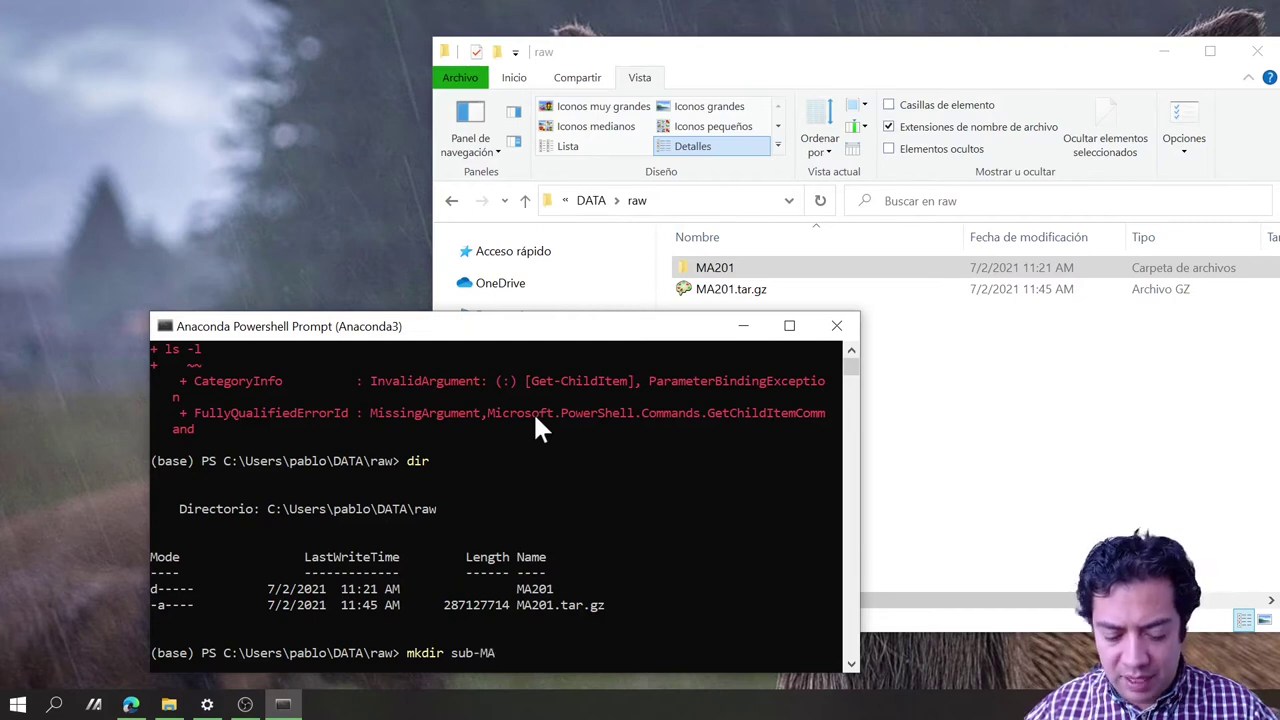
type("201")
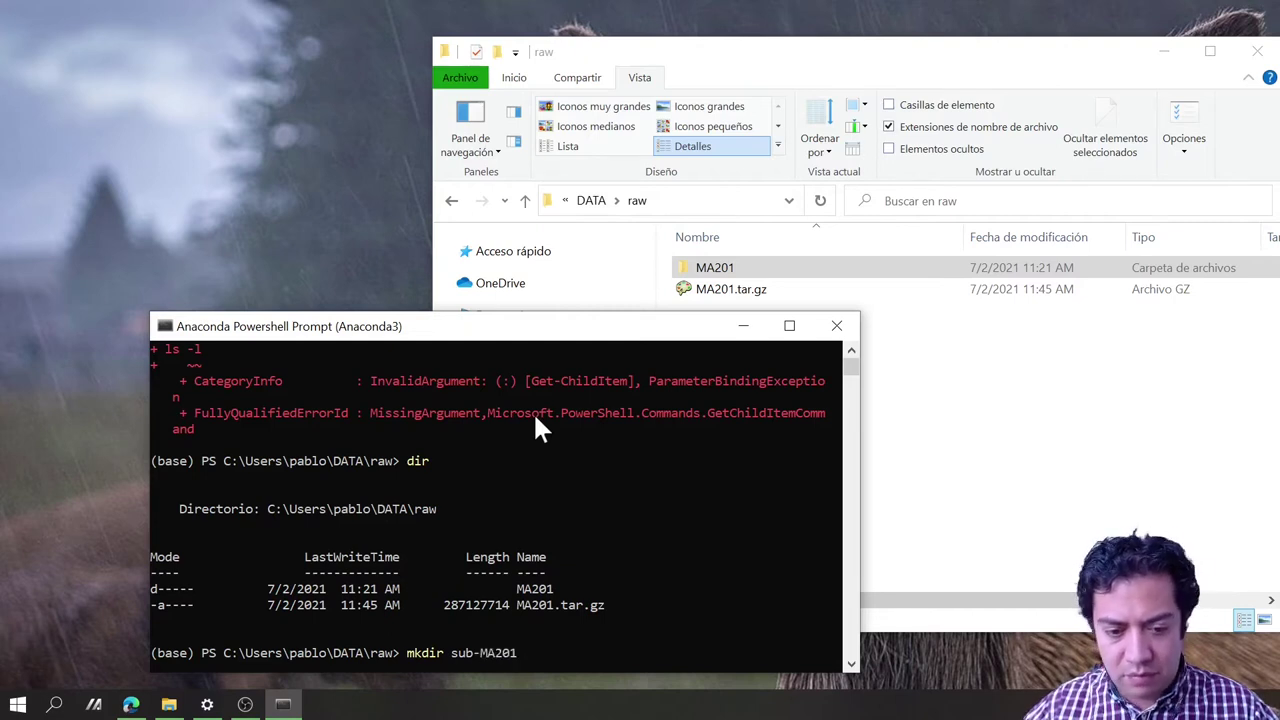
key("Return")
left_click(915, 448)
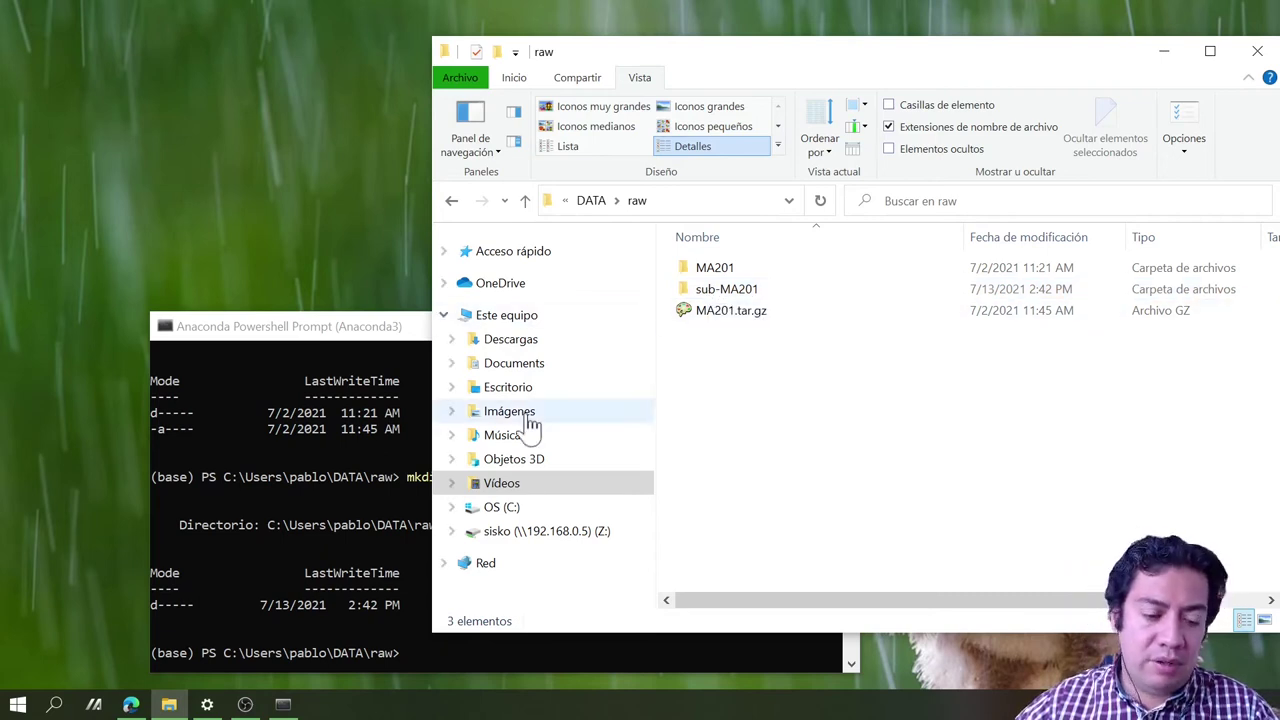
left_click(379, 476)
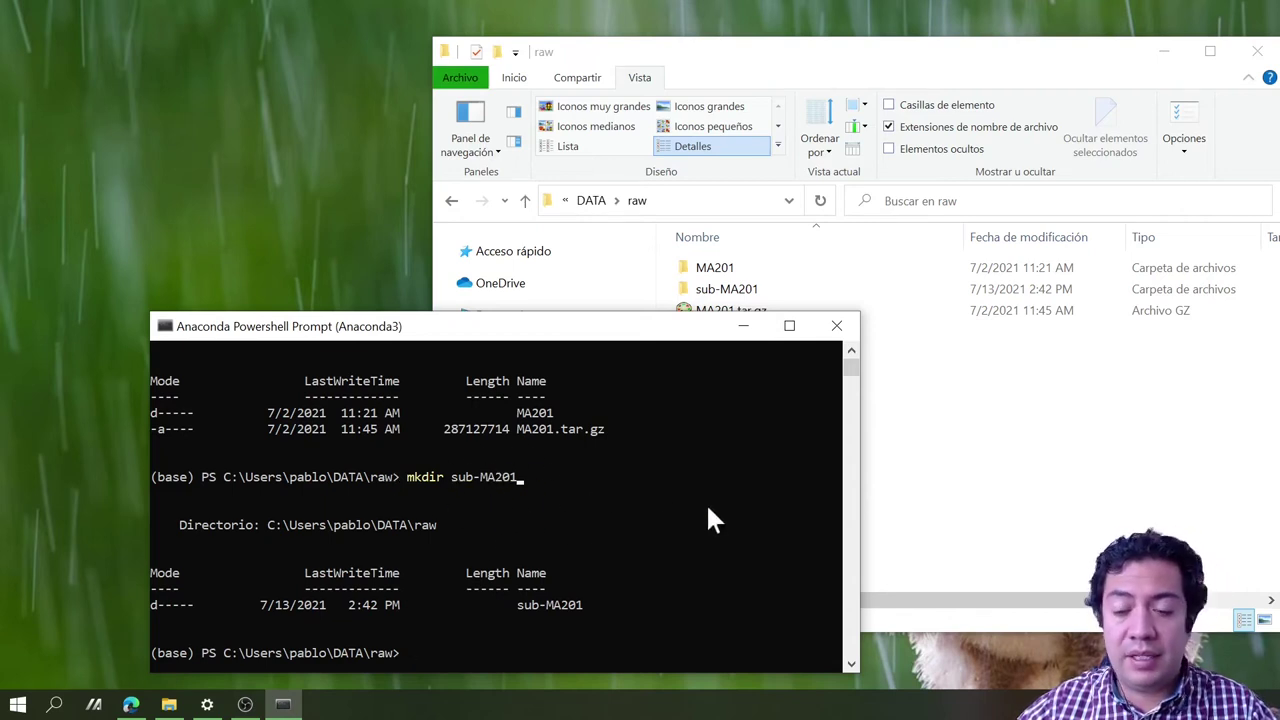
Step: Check the contents of the sub-MA201 folder in File Explorer, return to raw and select the MA201 folder
left_click(926, 466)
right_click(926, 466)
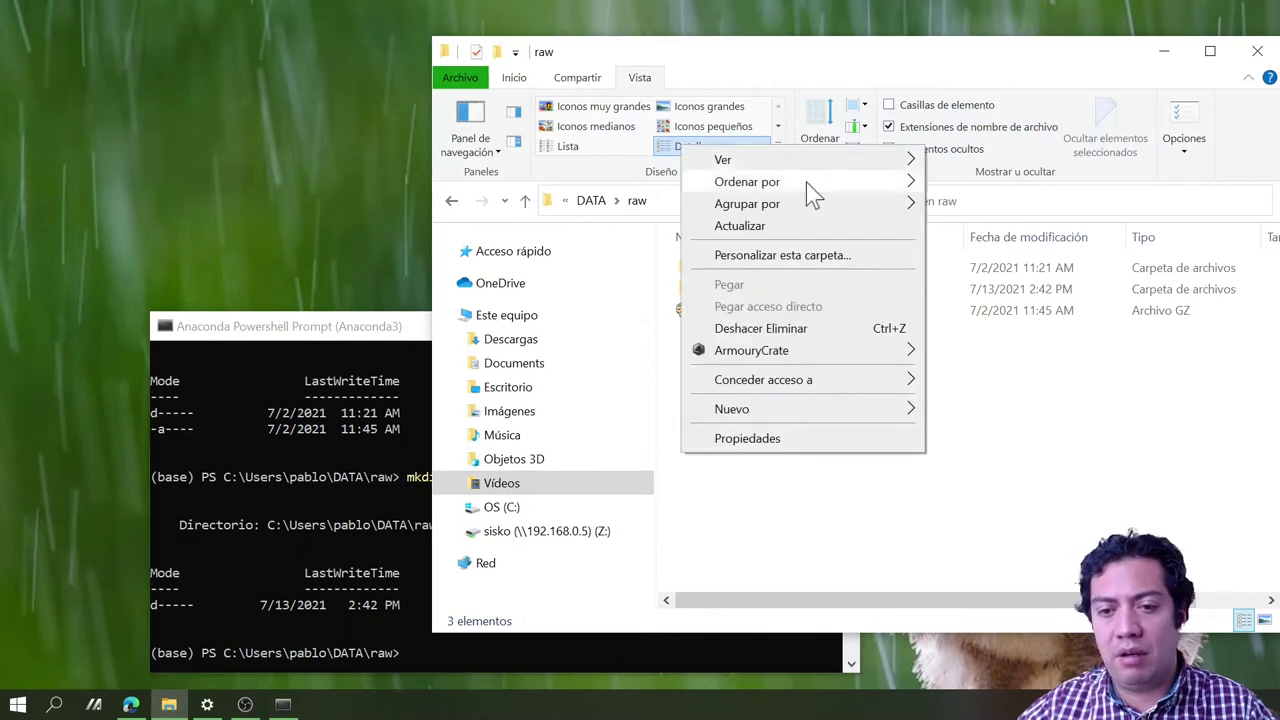
left_click(811, 564)
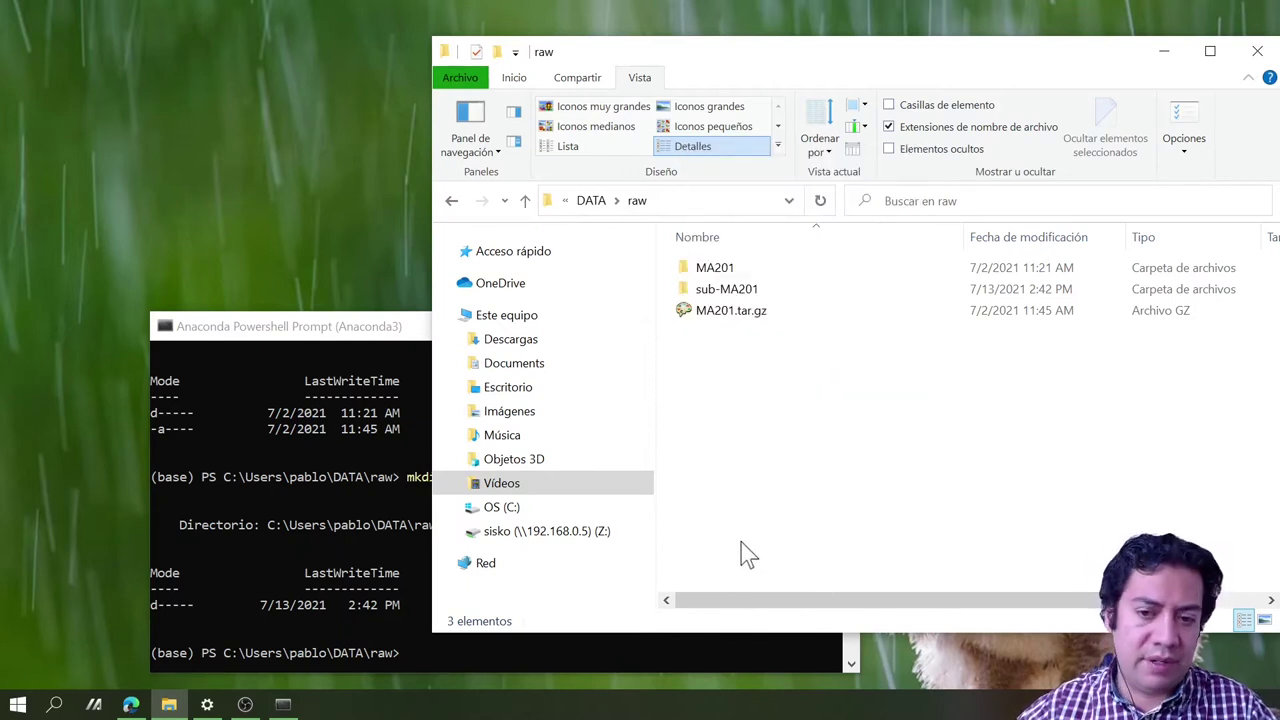
double_click(692, 286)
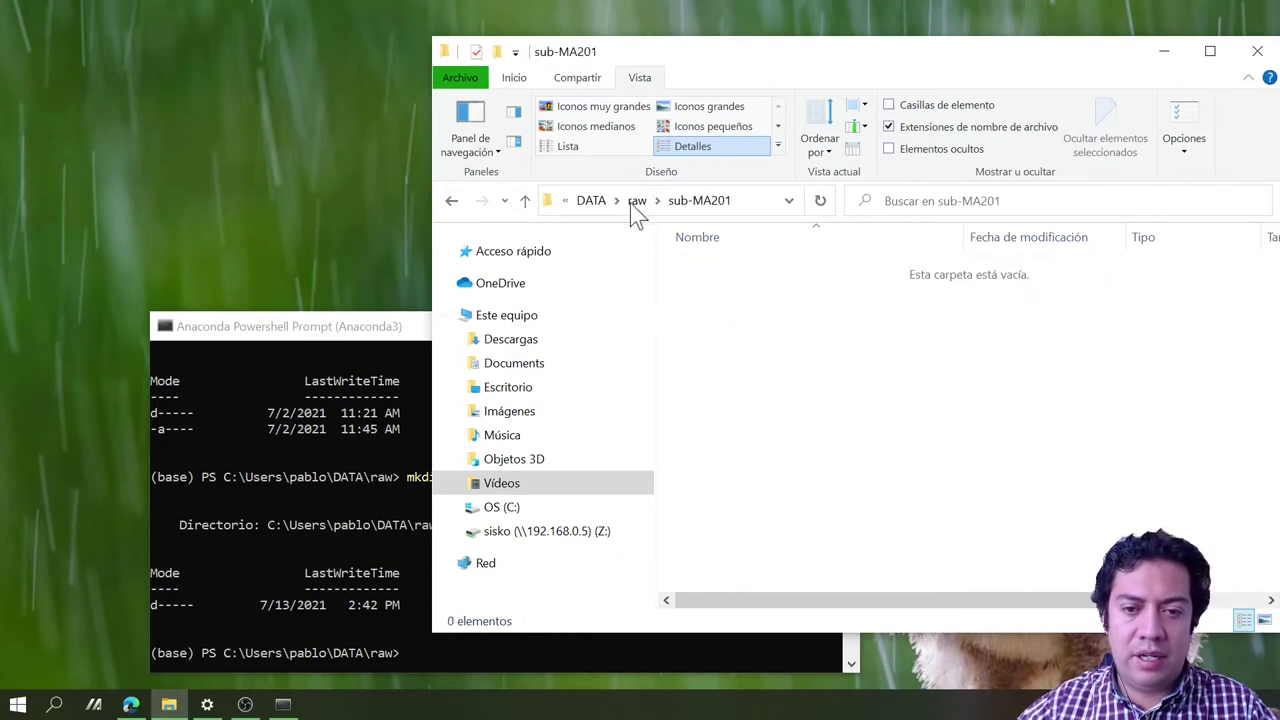
left_click(637, 200)
left_click(714, 273)
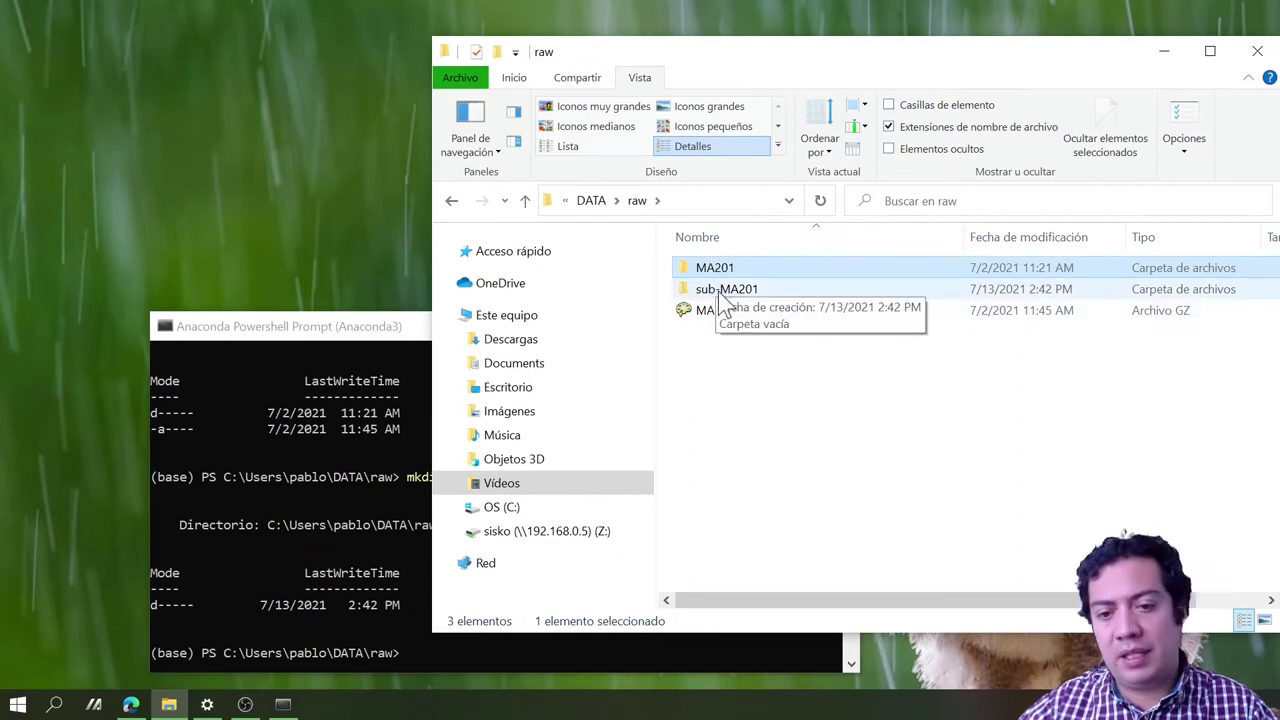
Step: Switch to the Anaconda Powershell Prompt and install the dicomsorter package with pip
left_click(308, 484)
type("pip inst")
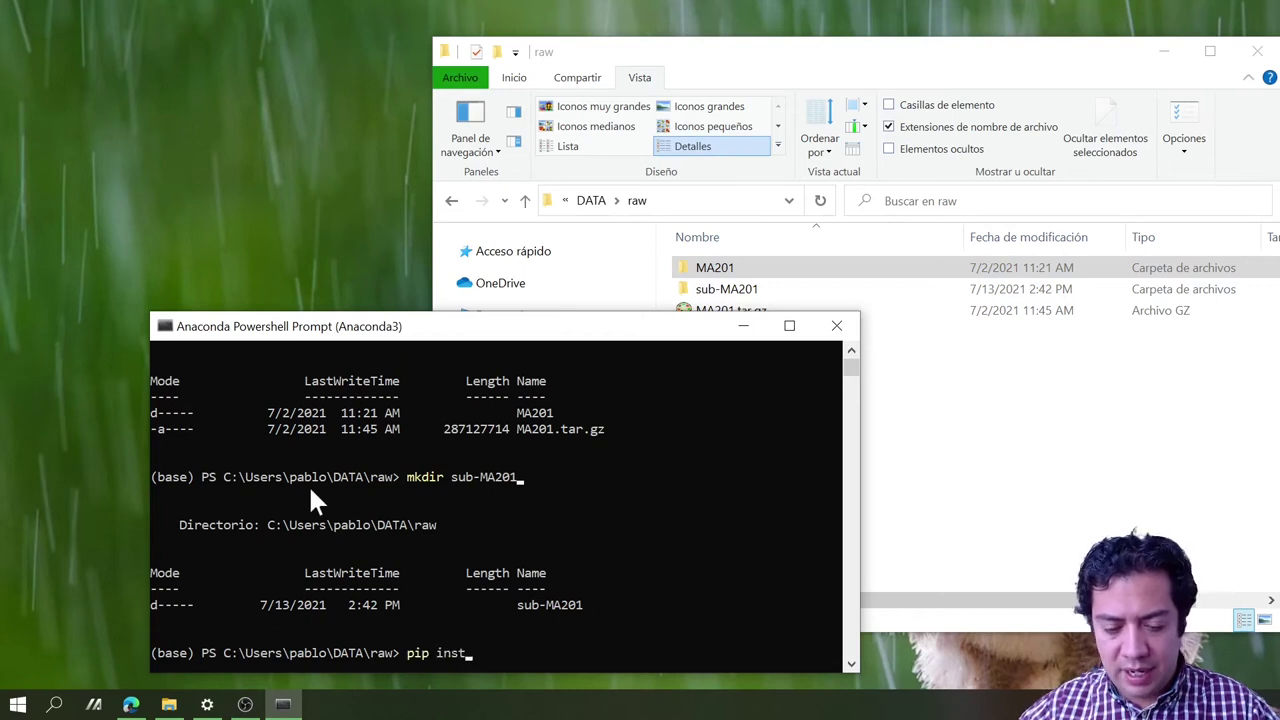
type("all dicomsorter")
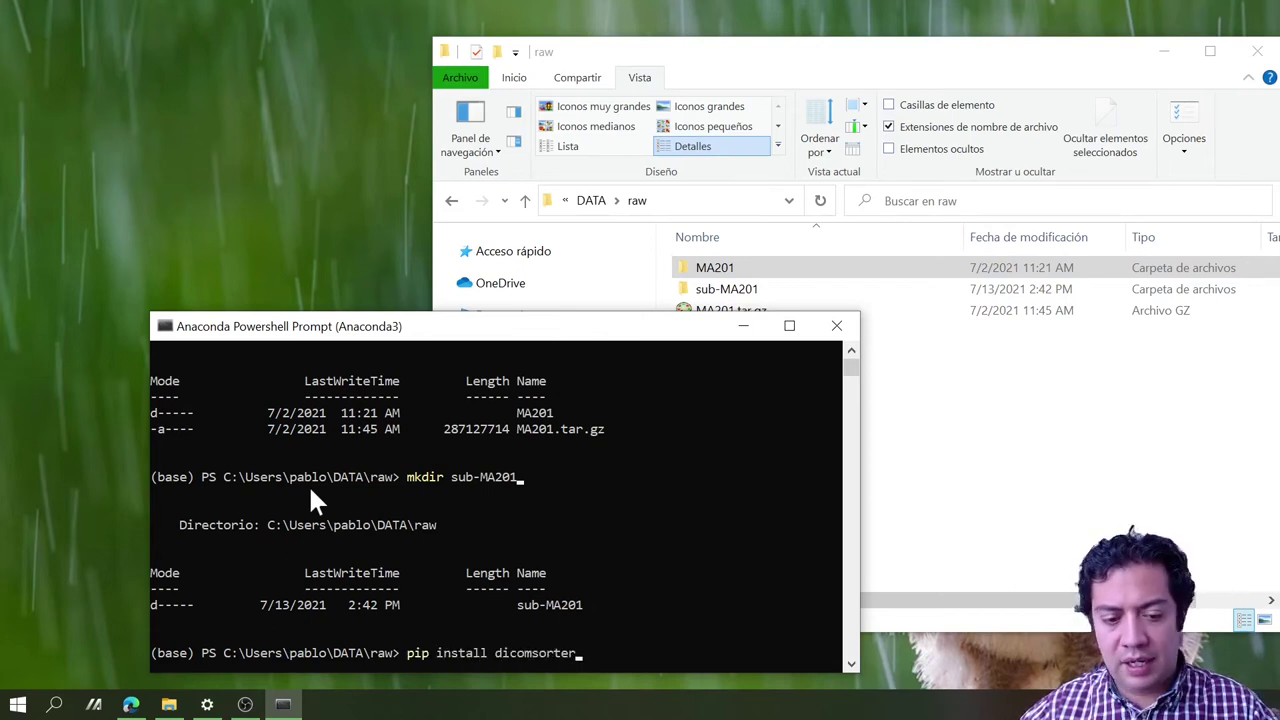
key("Return")
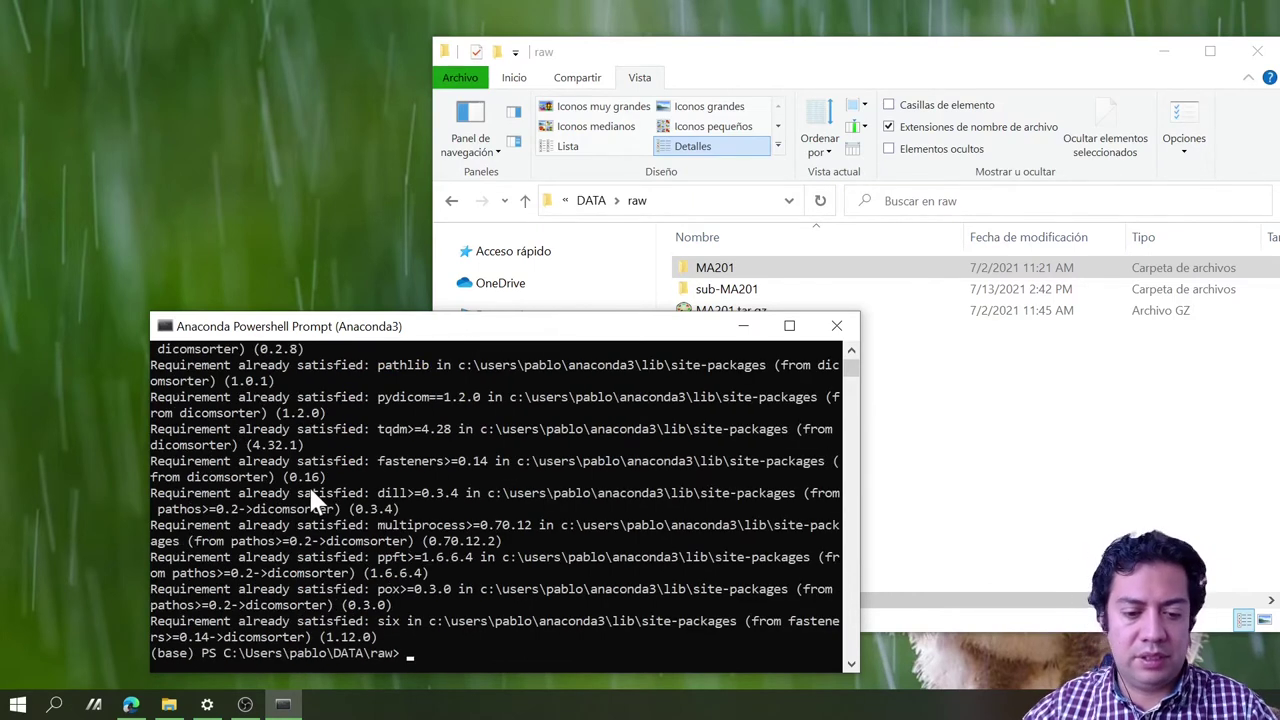
Step: Add blank prompt lines after the install output and run dicomsorter with .\MA201\ as source and .\sub-MA201\ as destination
key("Return")
key("Return")
key("Return")
key("Return")
key("Return")
key("Return")
key("Return")
key("Return")
key("Return")
key("Return")
key("Return")
key("Return")
key("Return")
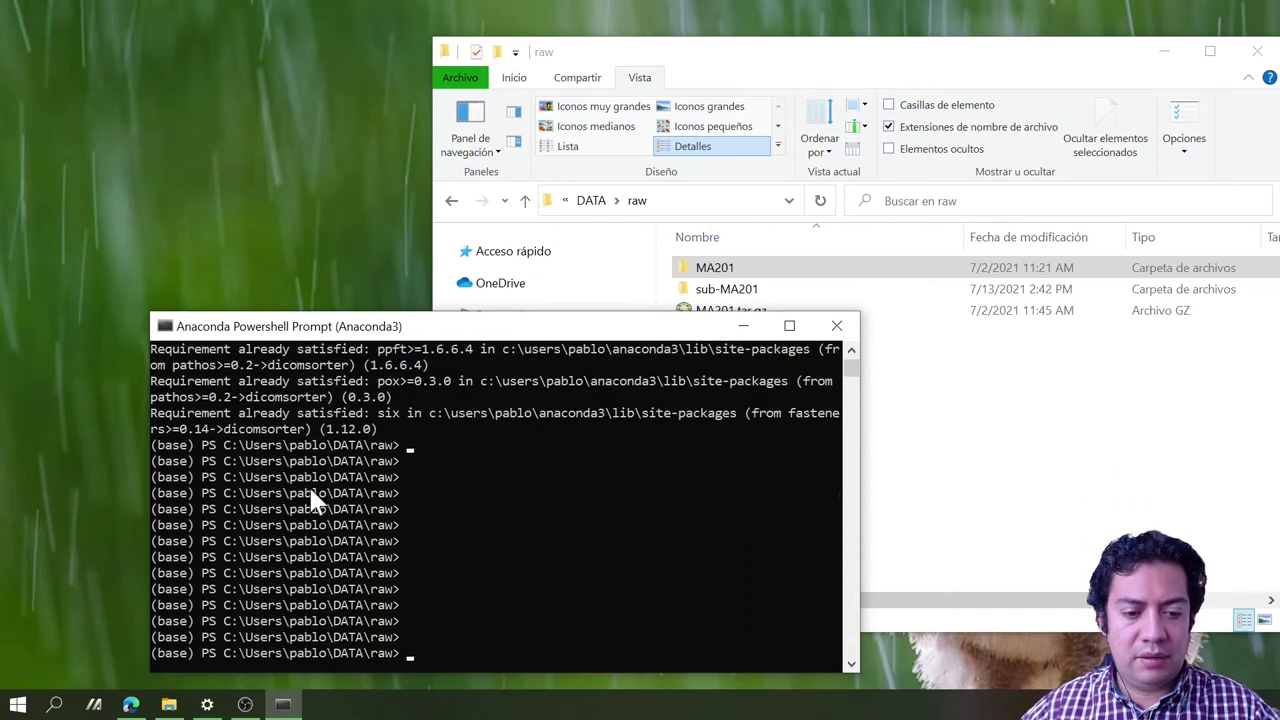
type("dicomsorter")
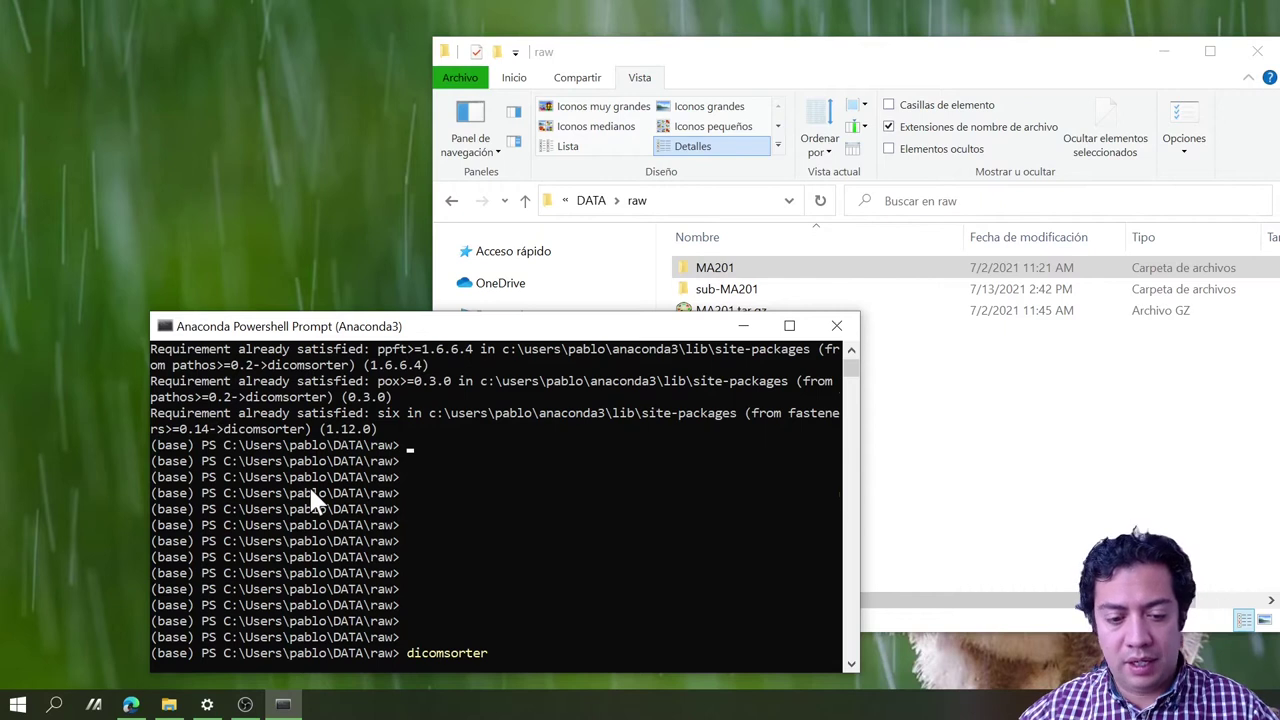
type(" .\\MA201\\")
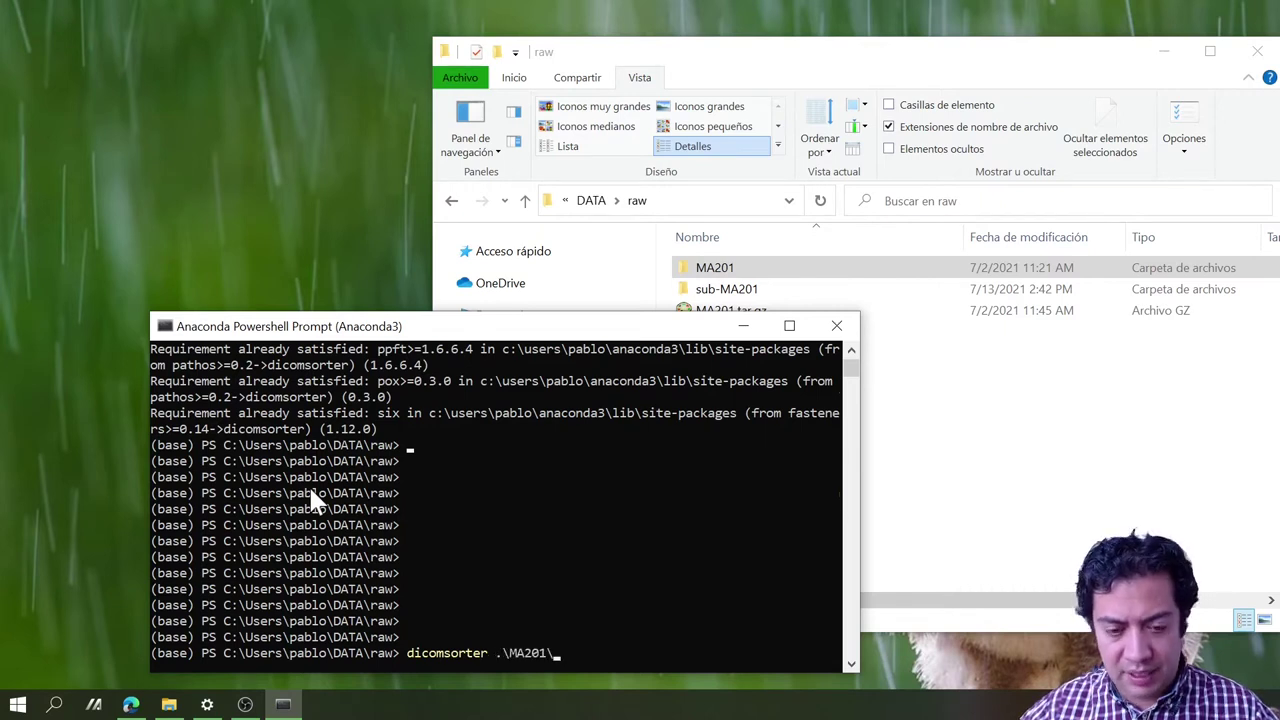
type(" .\\sub-")
key("Tab")
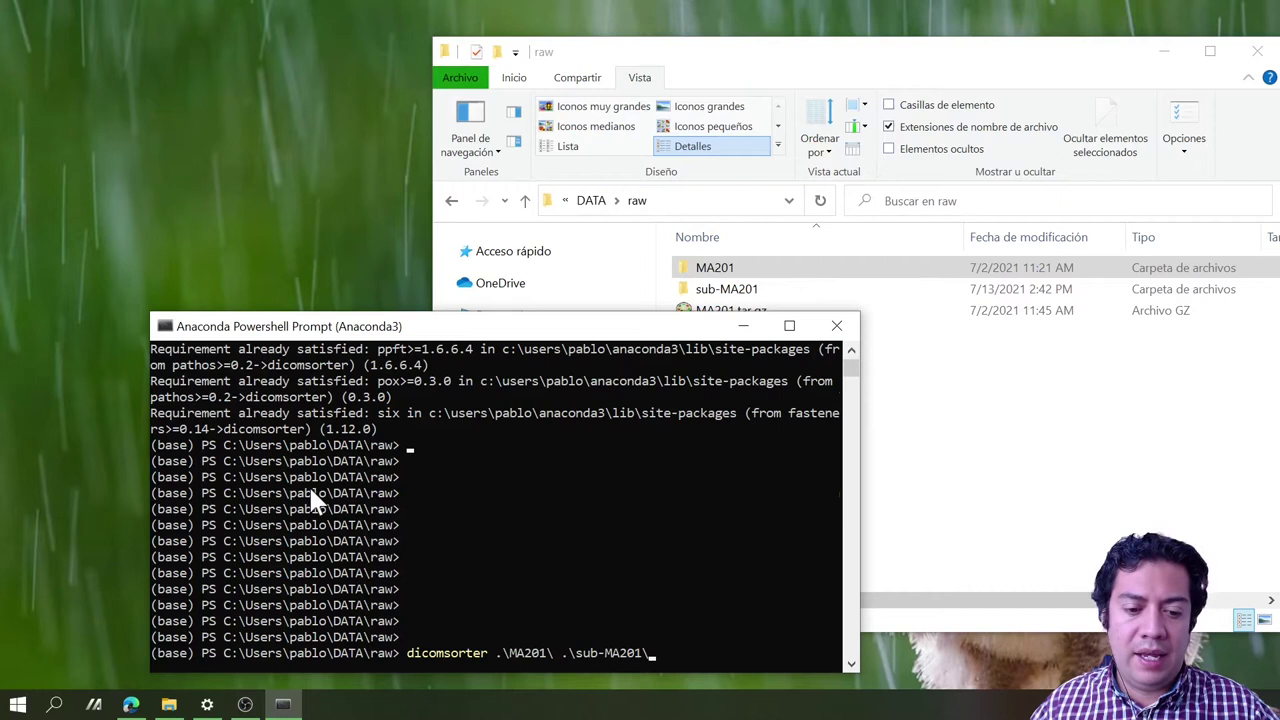
key("Return")
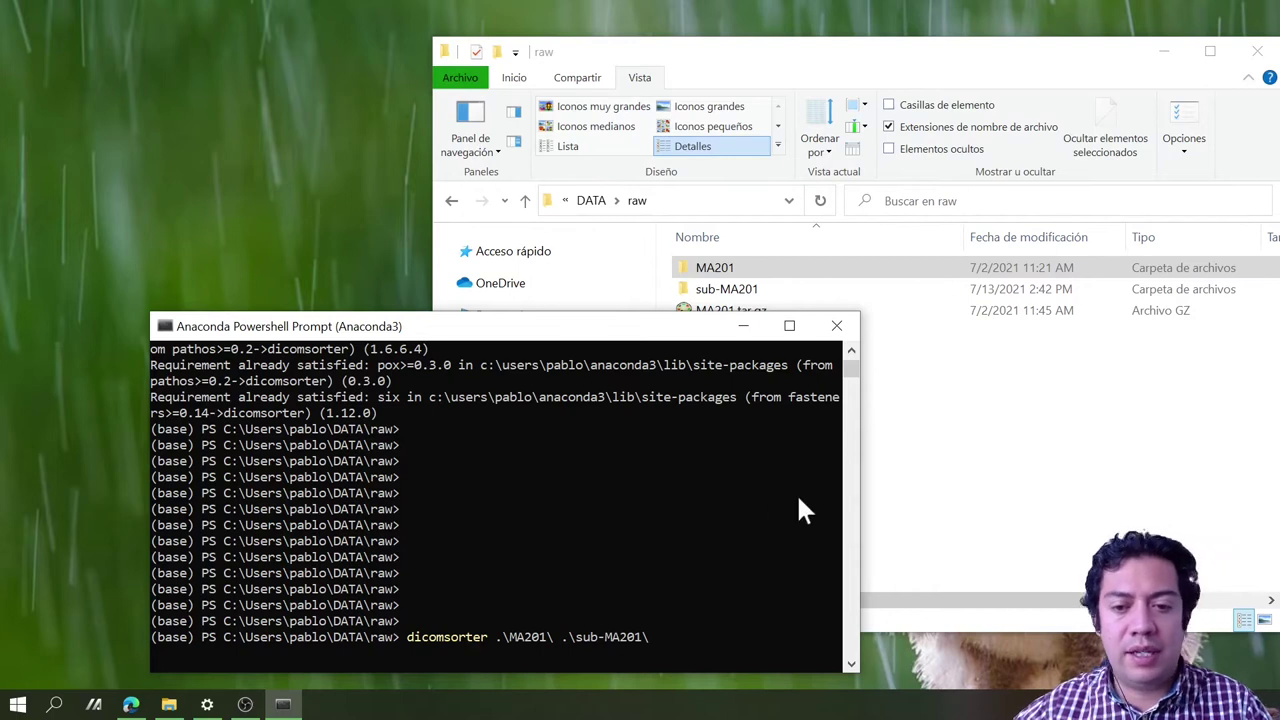
left_click(923, 480)
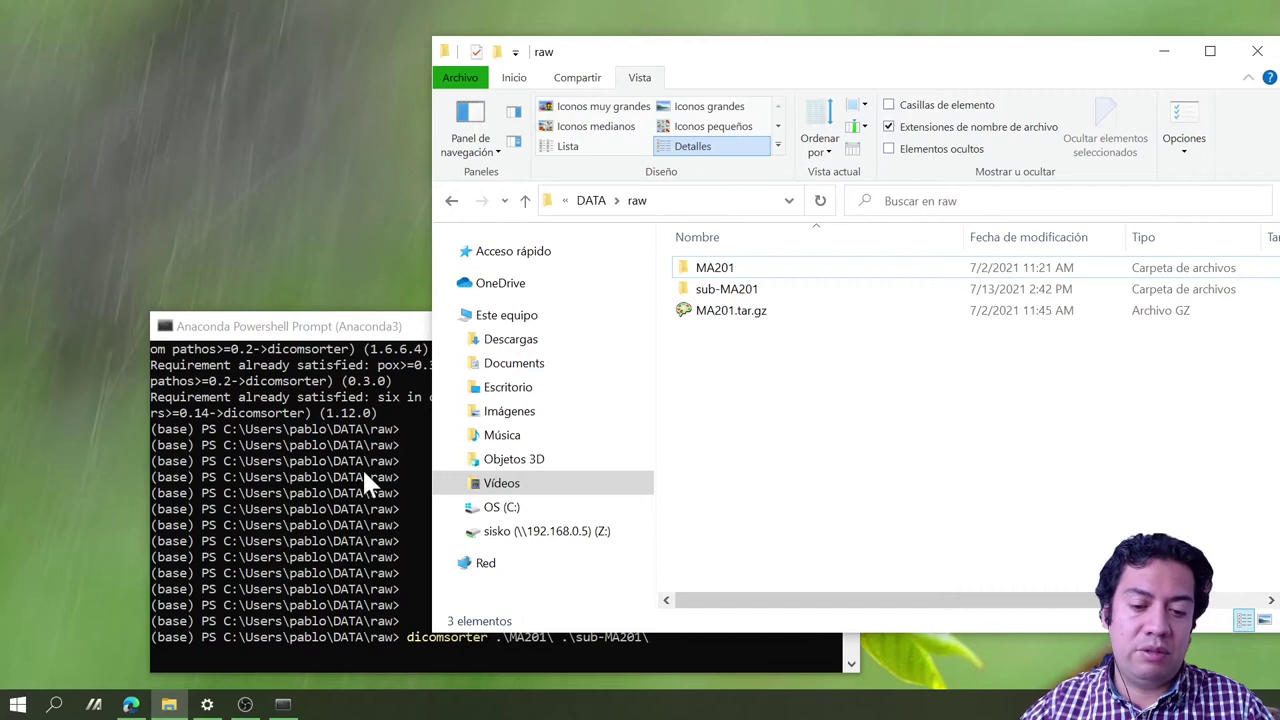
left_click(364, 474)
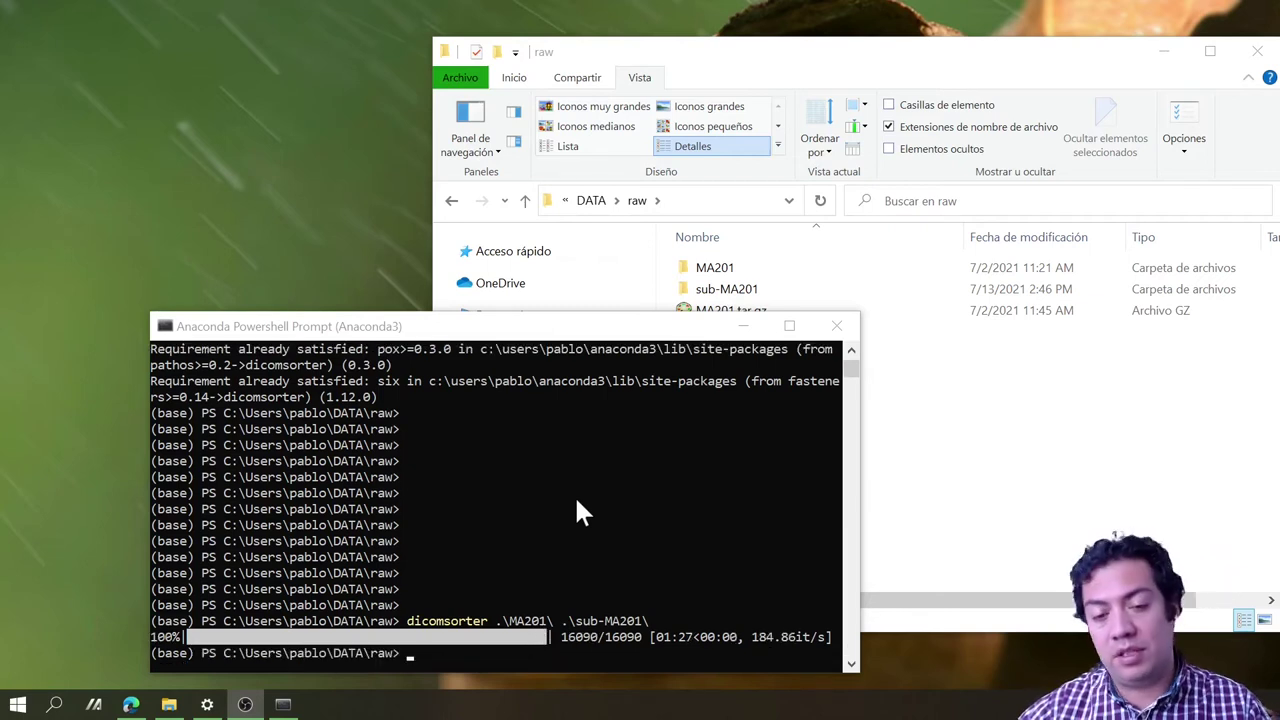
Step: Open the sub-MA201 folder in File Explorer and look through the sorted series folders
left_click(903, 471)
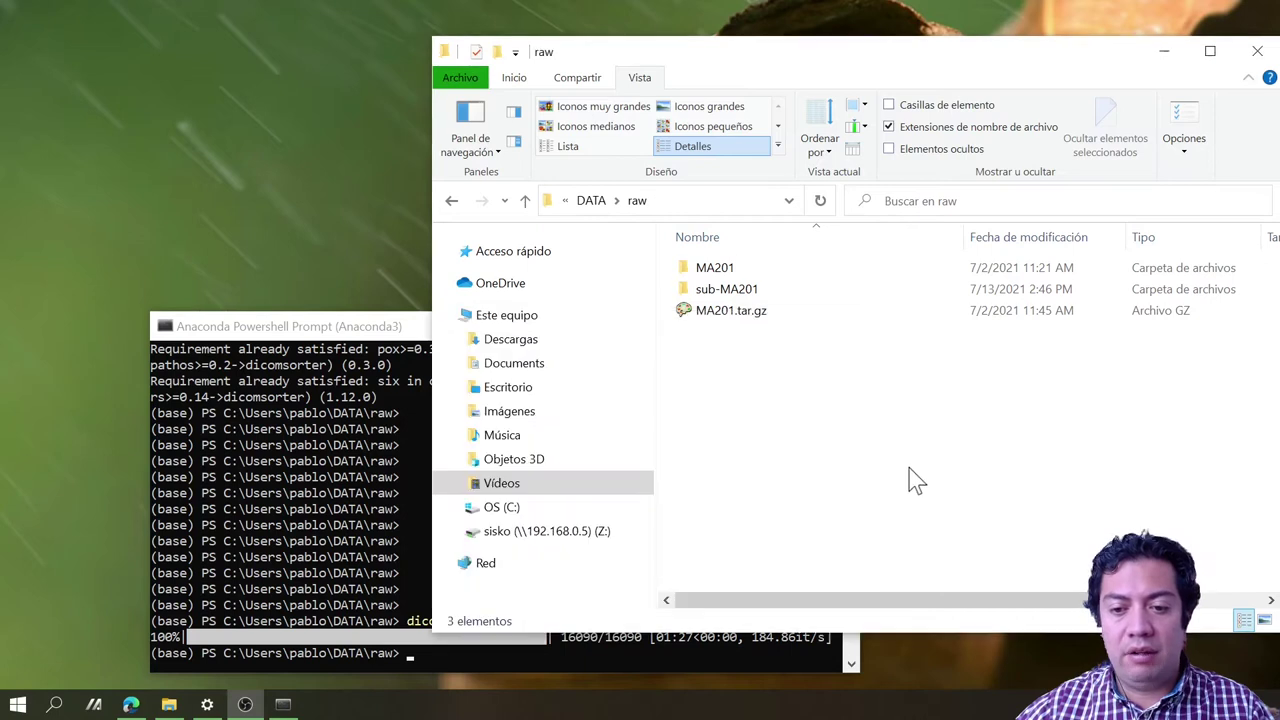
double_click(718, 295)
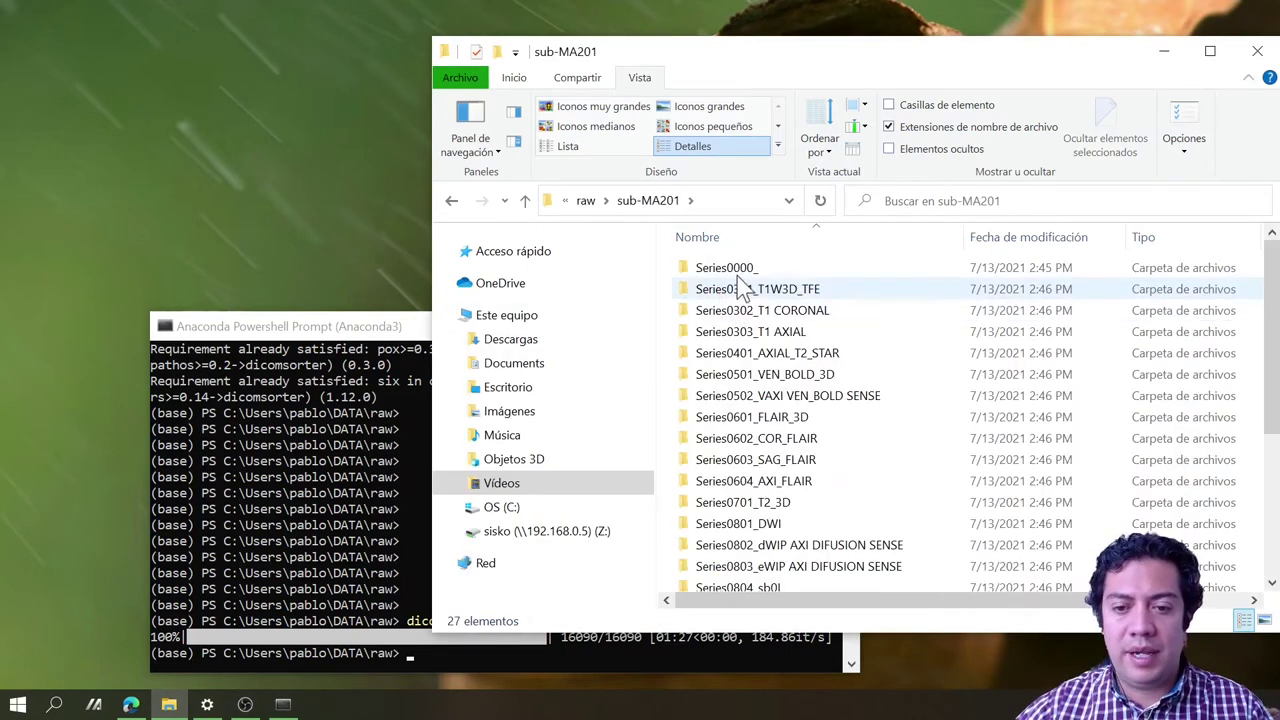
scroll(737, 368, "down", 4)
scroll(737, 368, "up", 4)
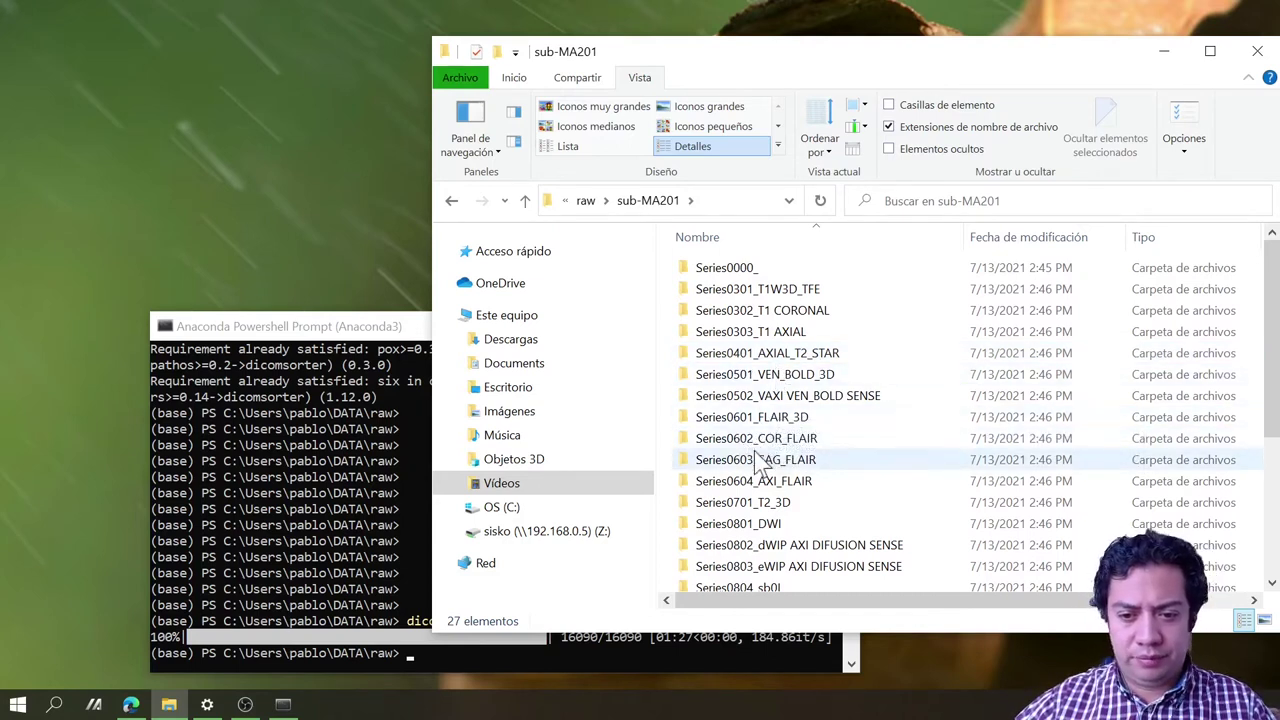
scroll(733, 565, "down", 4)
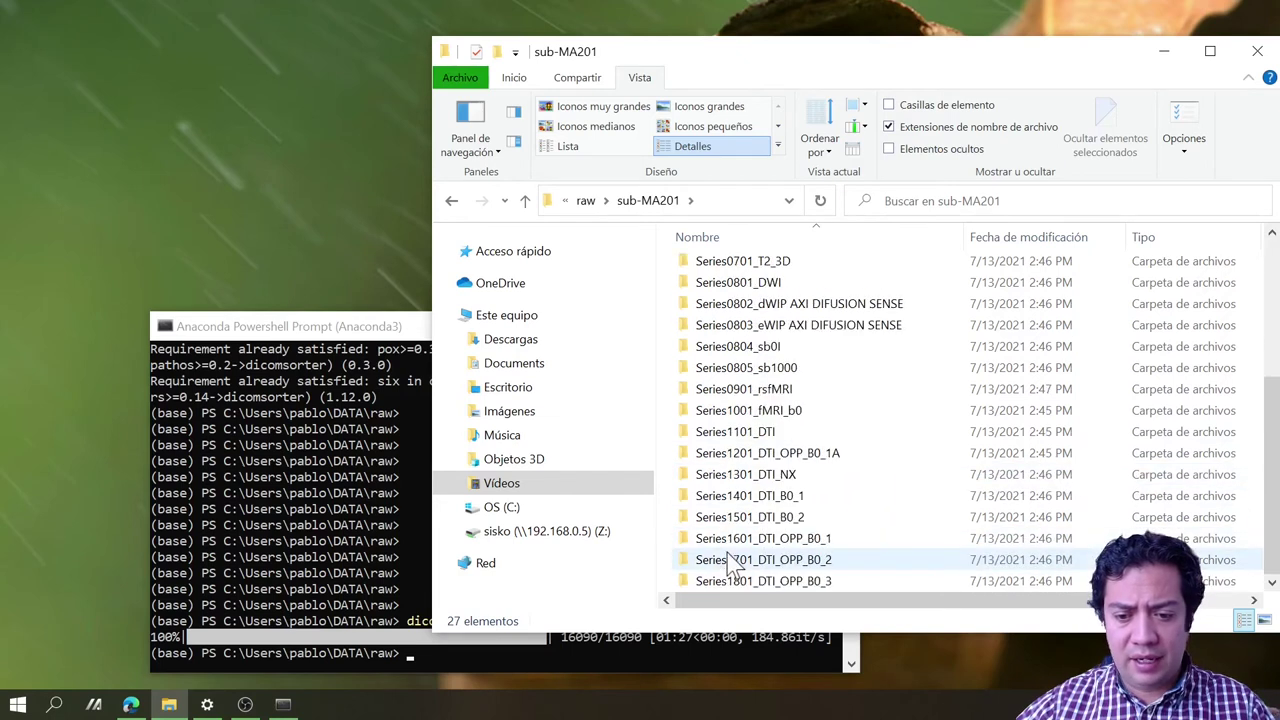
scroll(733, 565, "up", 4)
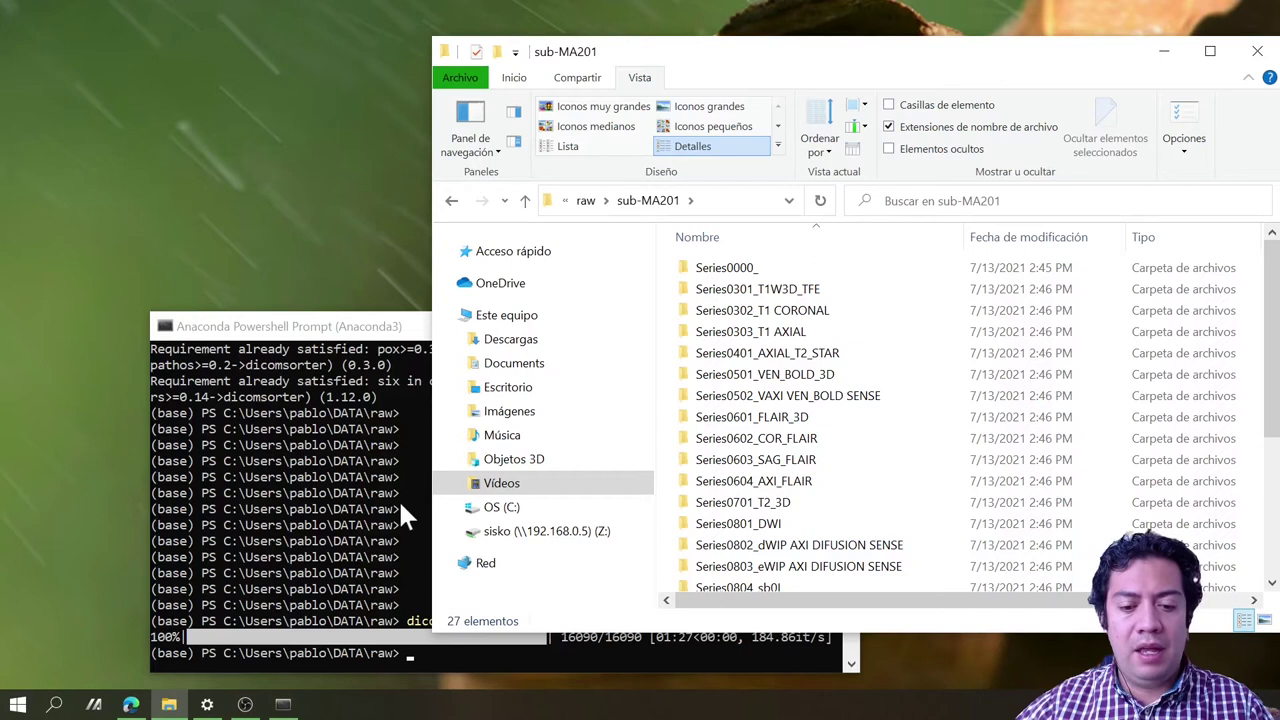
Step: Go back to the raw folder and delete the unsorted MA201 folder
left_click(585, 201)
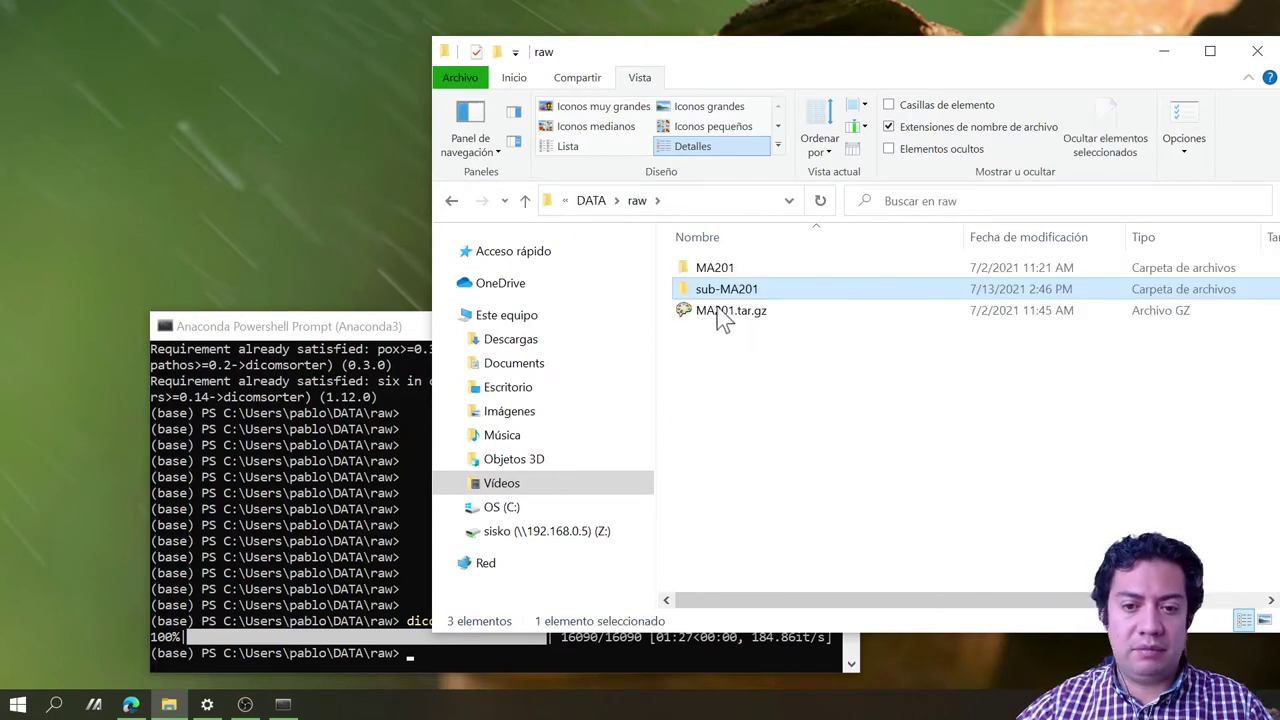
left_click(722, 268)
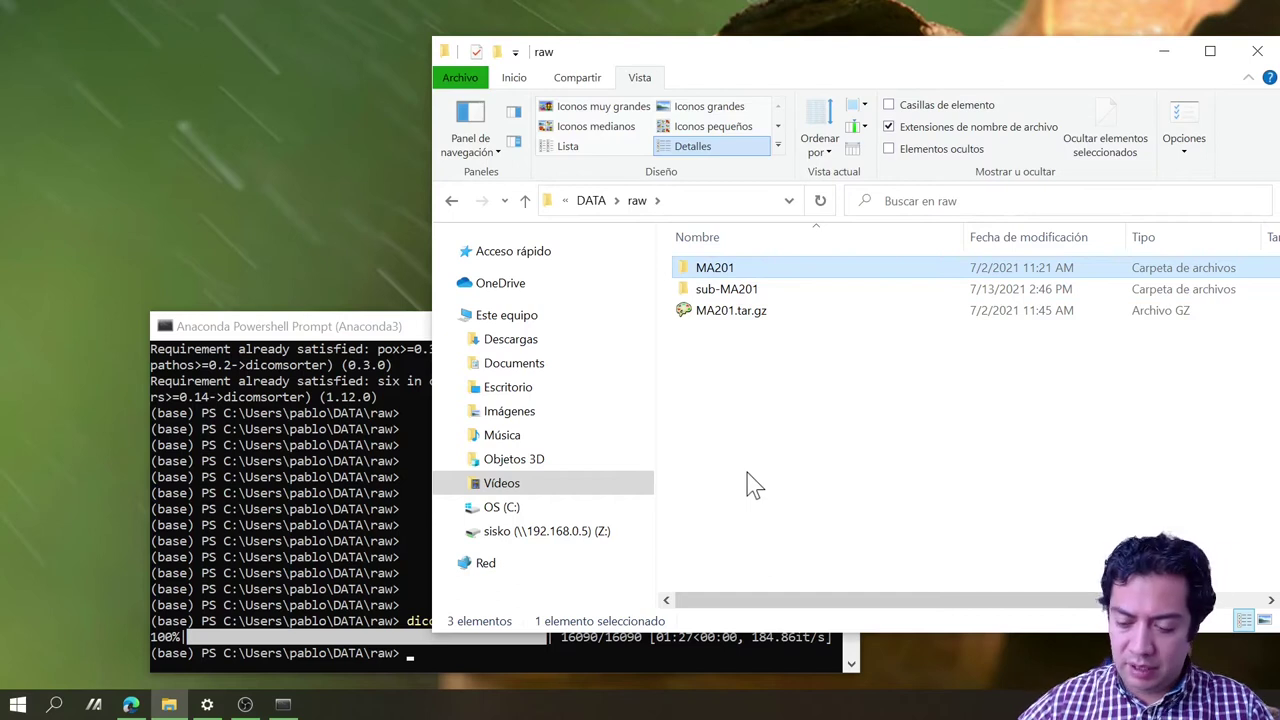
key("Delete")
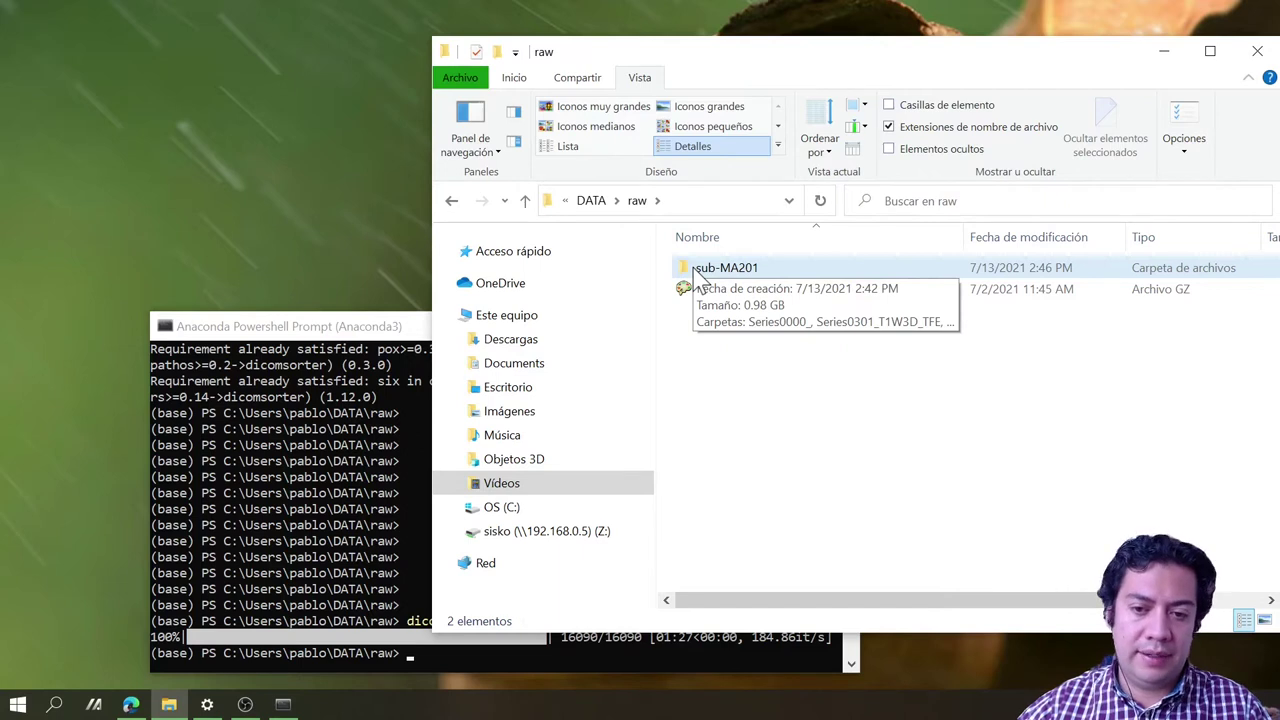
Step: Go up to the DATA folder, check the contents of its bids subfolder and return to DATA
left_click(591, 200)
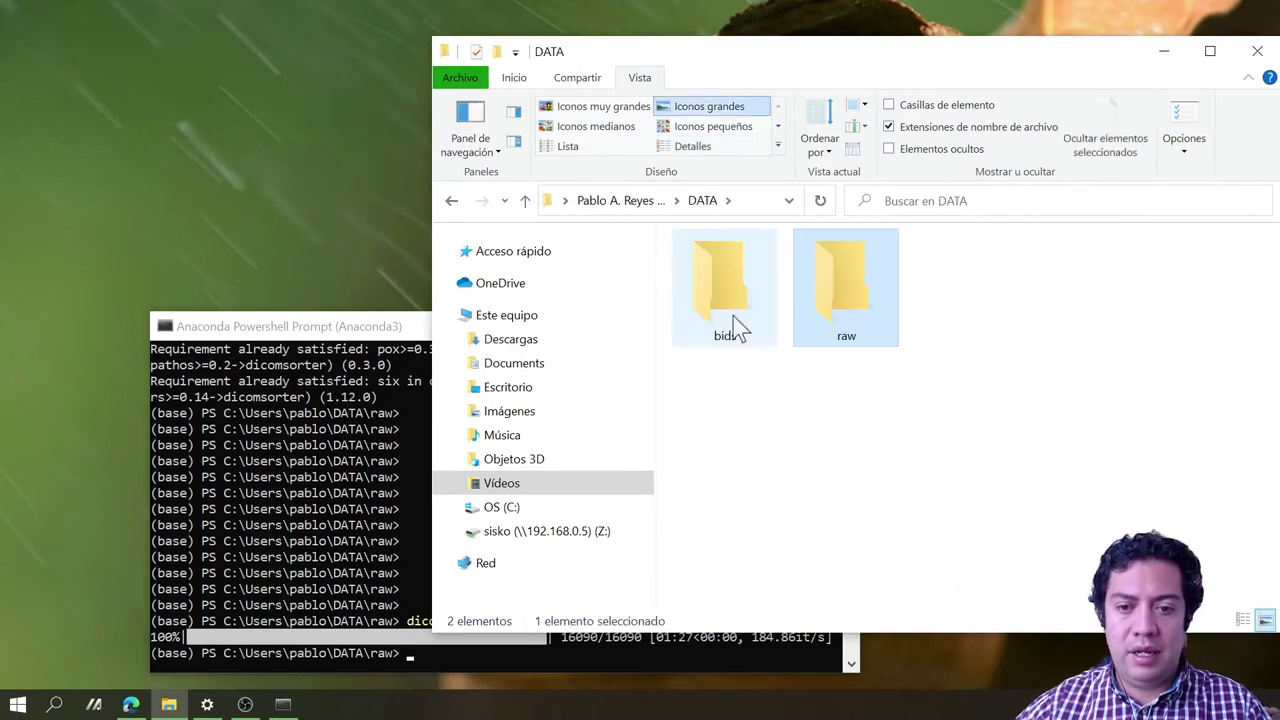
left_click(749, 423)
left_click(718, 294)
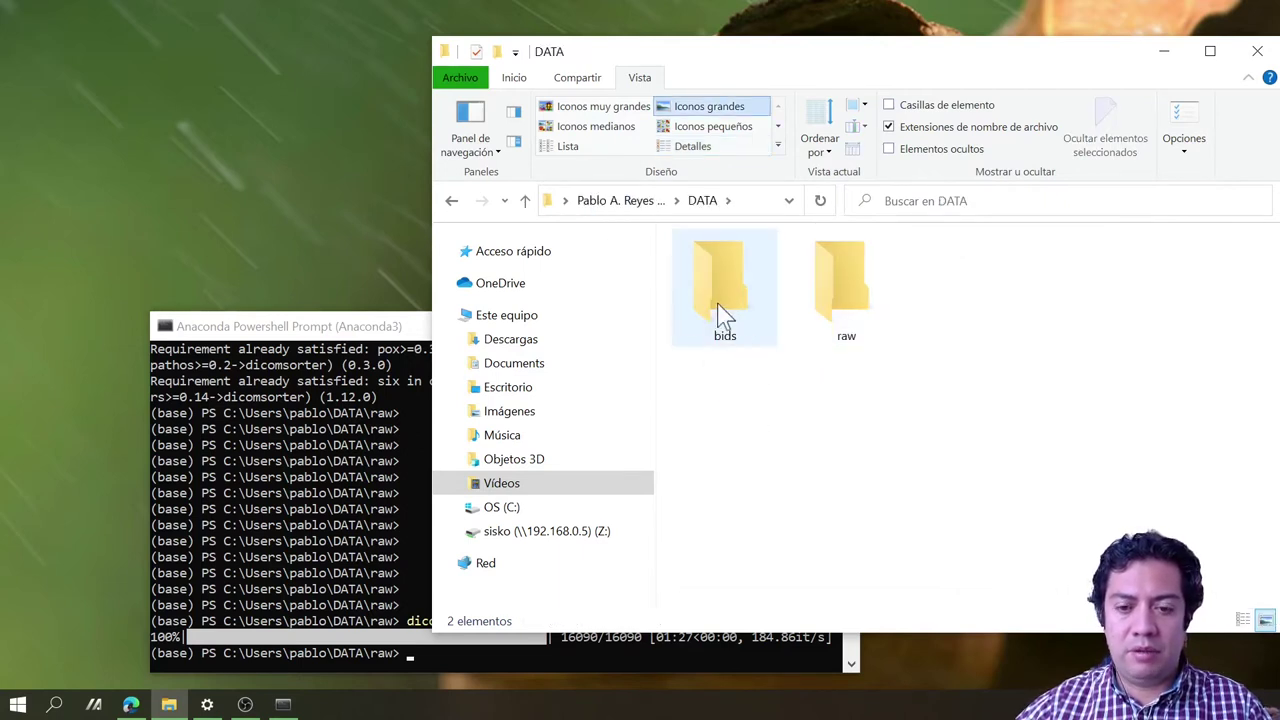
double_click(730, 310)
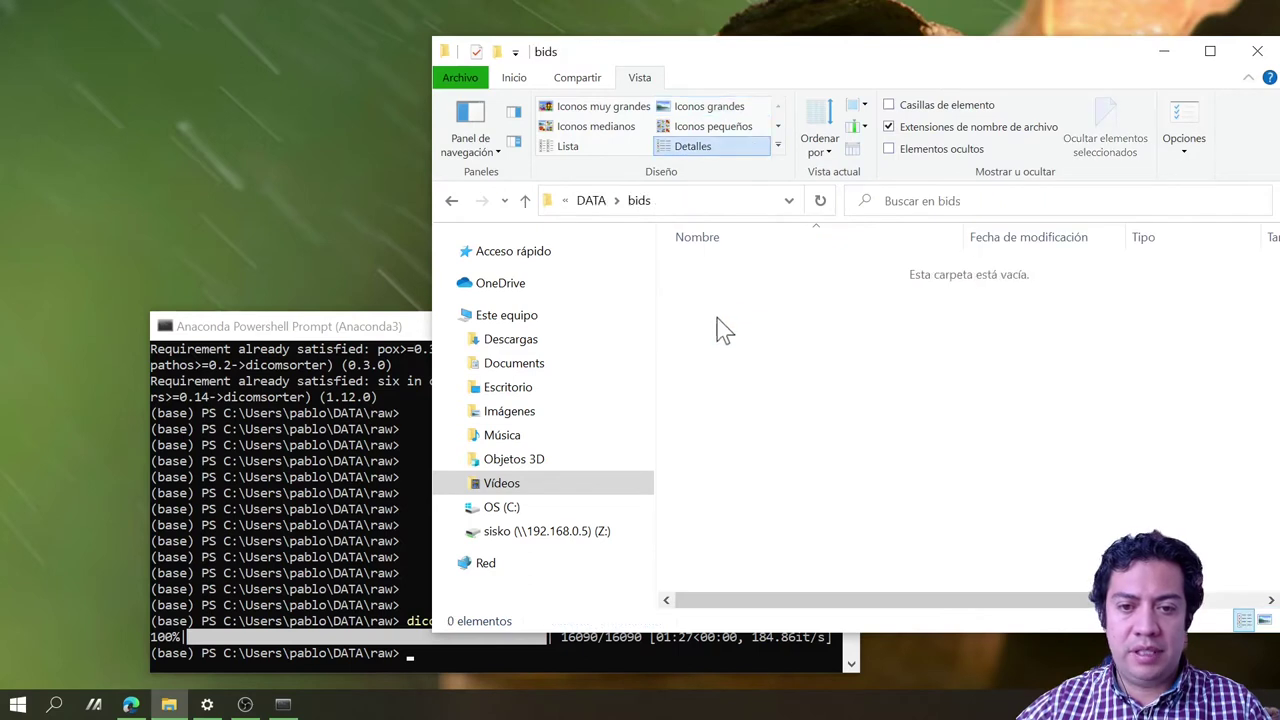
left_click(591, 200)
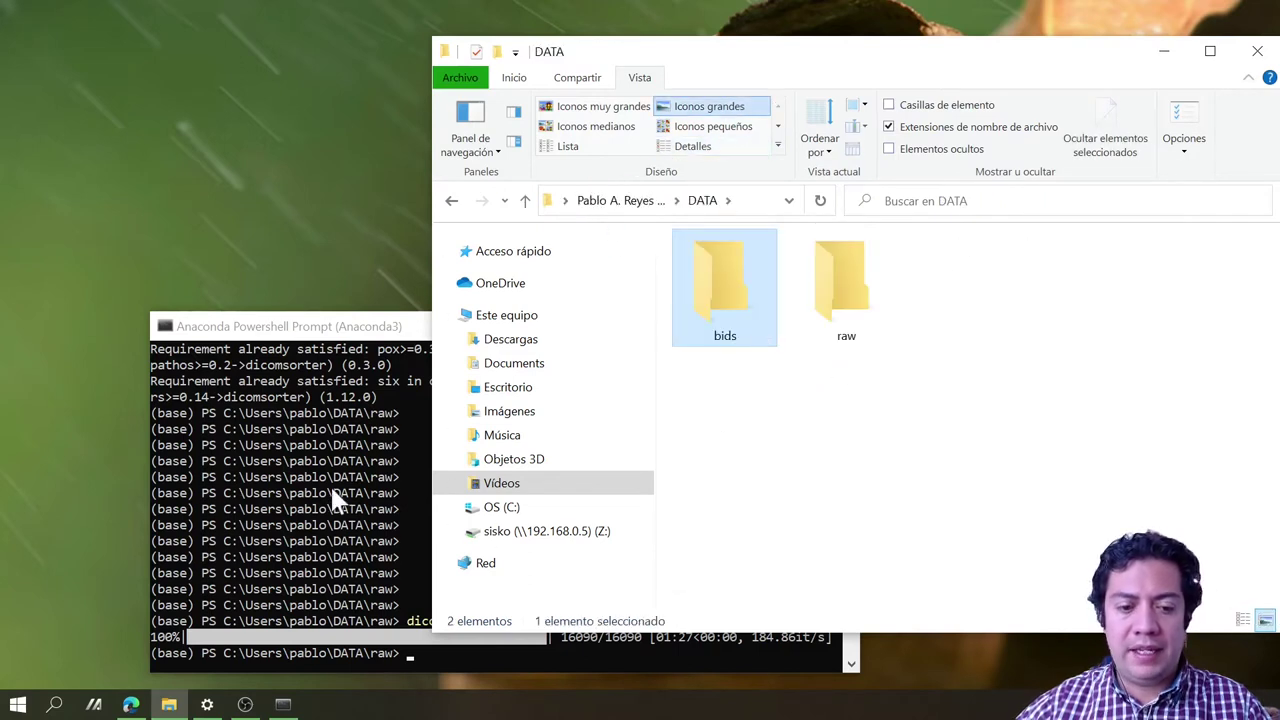
Step: Install the bidscoin package with pip in the Anaconda prompt and bring the DATA folder window back to the front
left_click(420, 492)
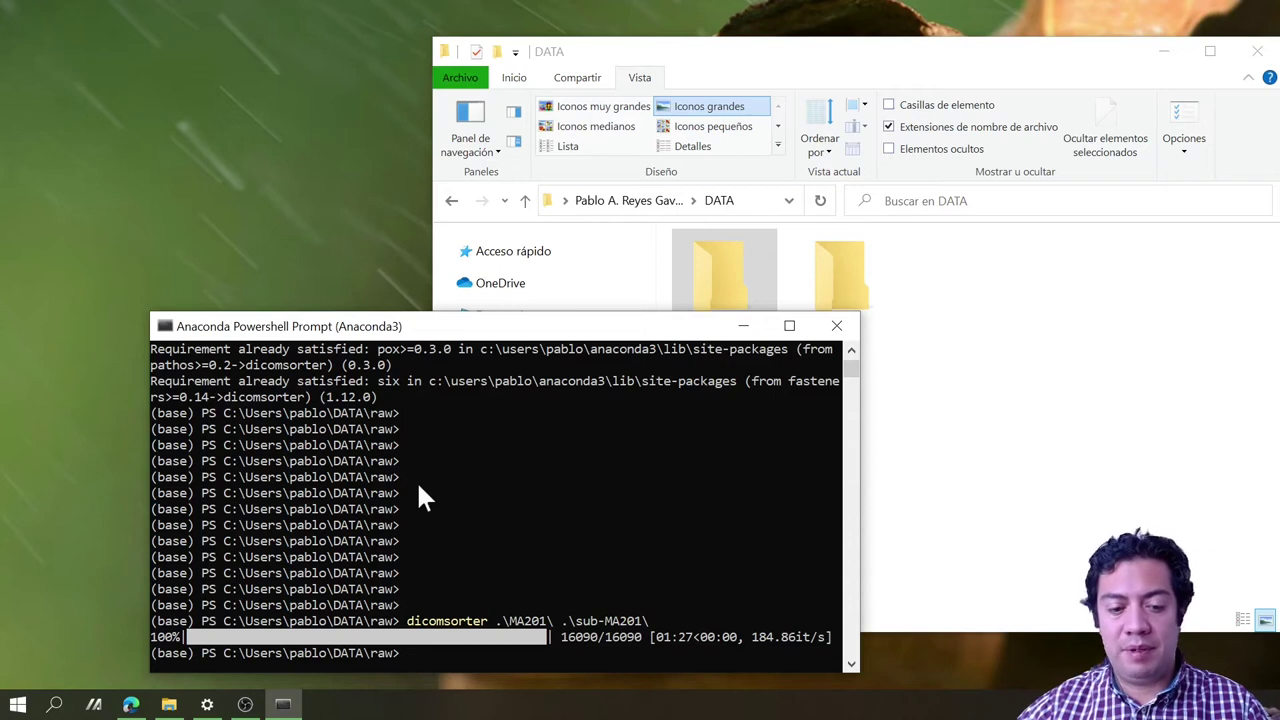
type("pip")
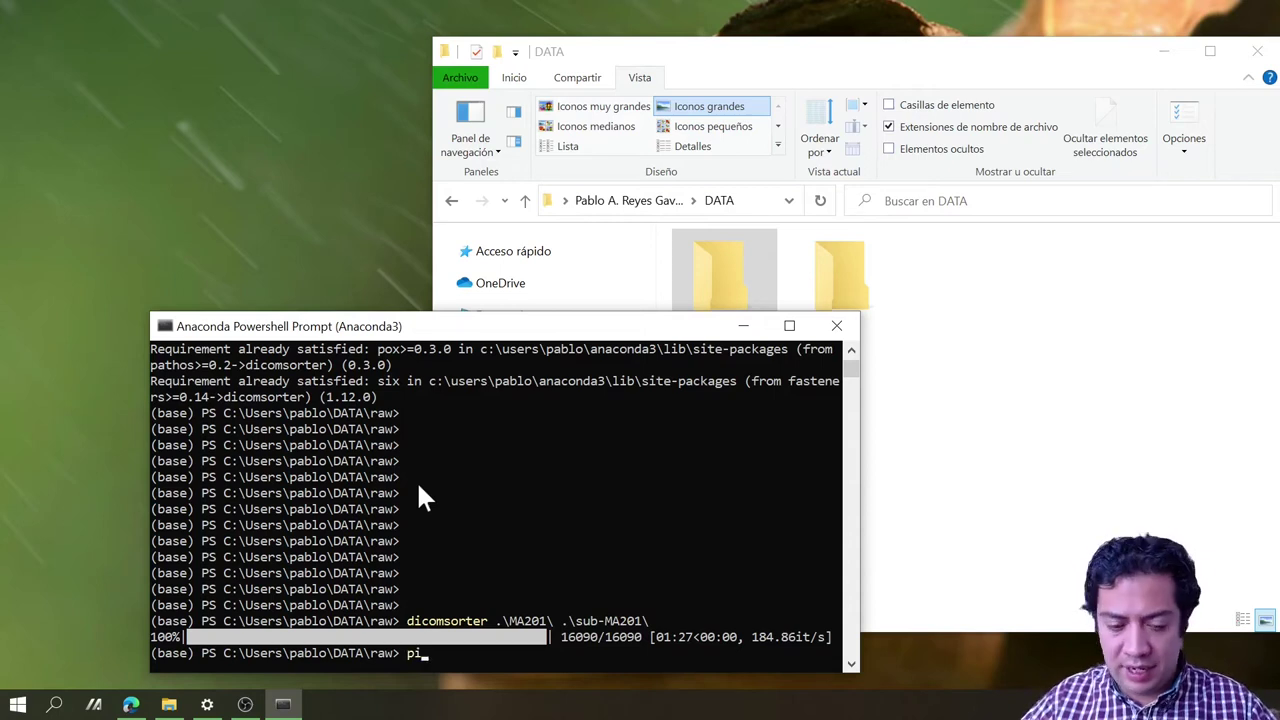
type(" bid")
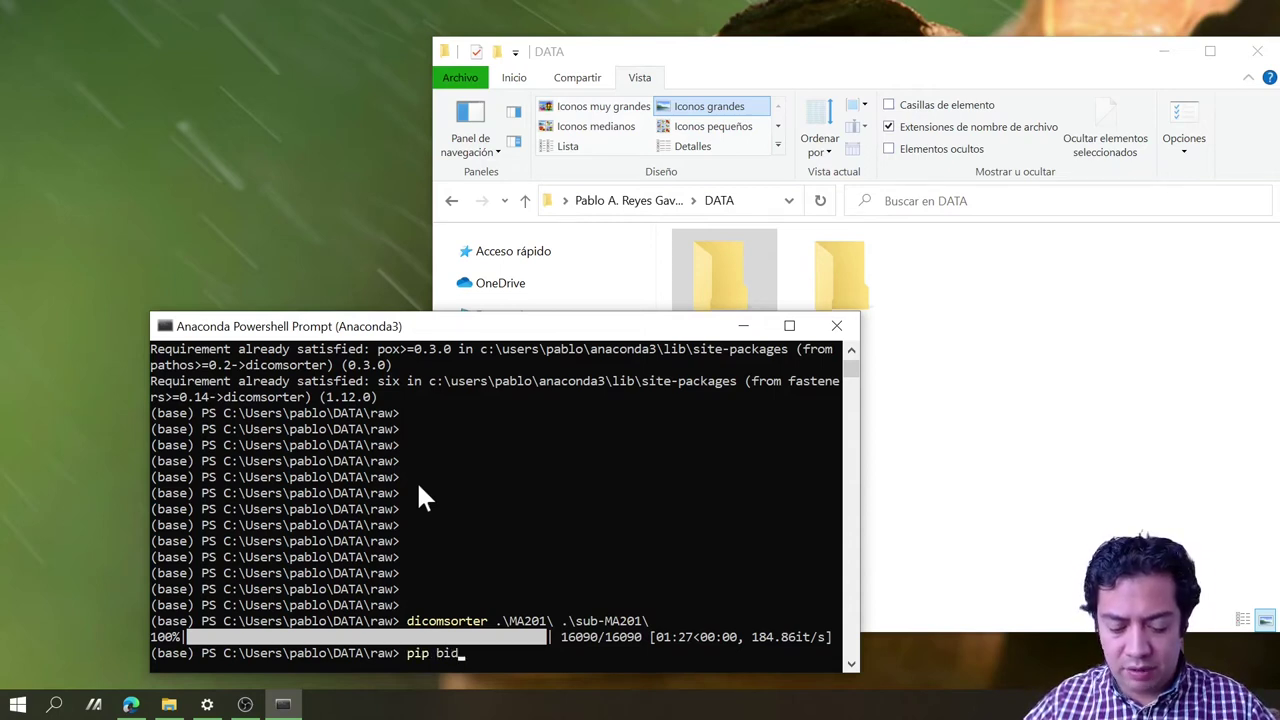
type("scoiner")
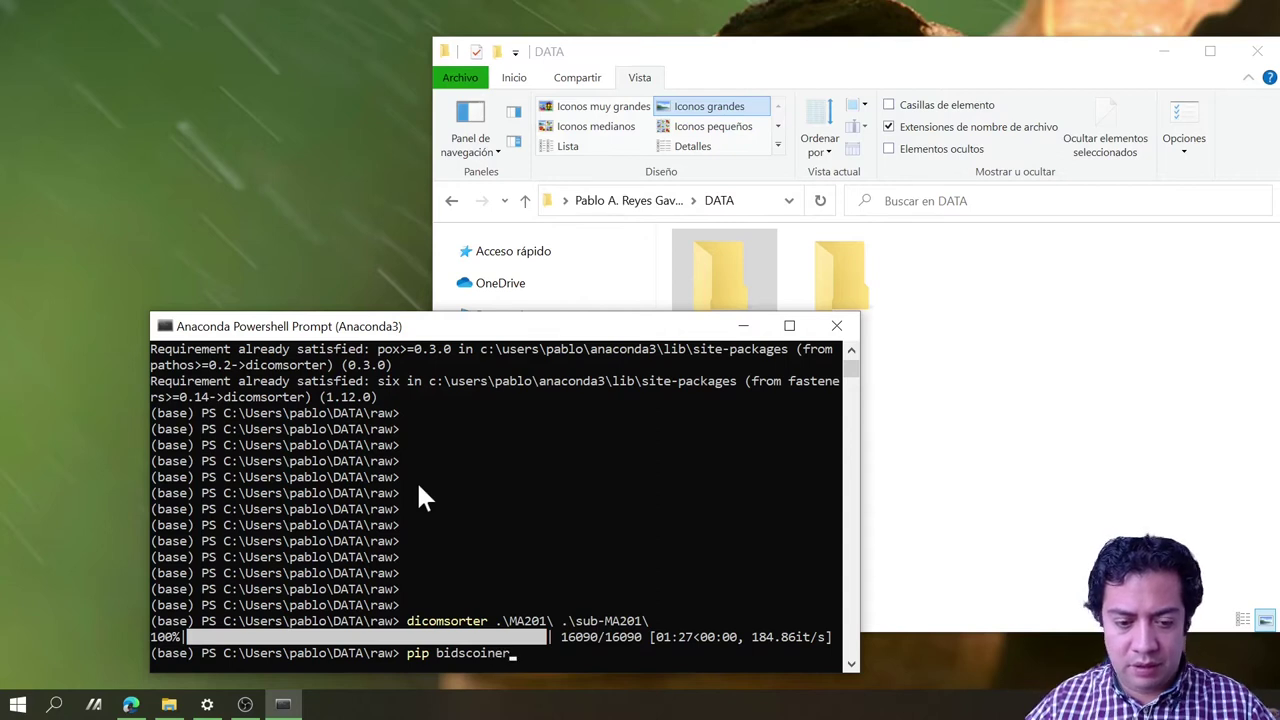
key("BackSpace")
key("BackSpace")
key("BackSpace")
key("BackSpace")
key("BackSpace")
key("BackSpace")
key("BackSpace")
key("BackSpace")
key("BackSpace")
type("i")
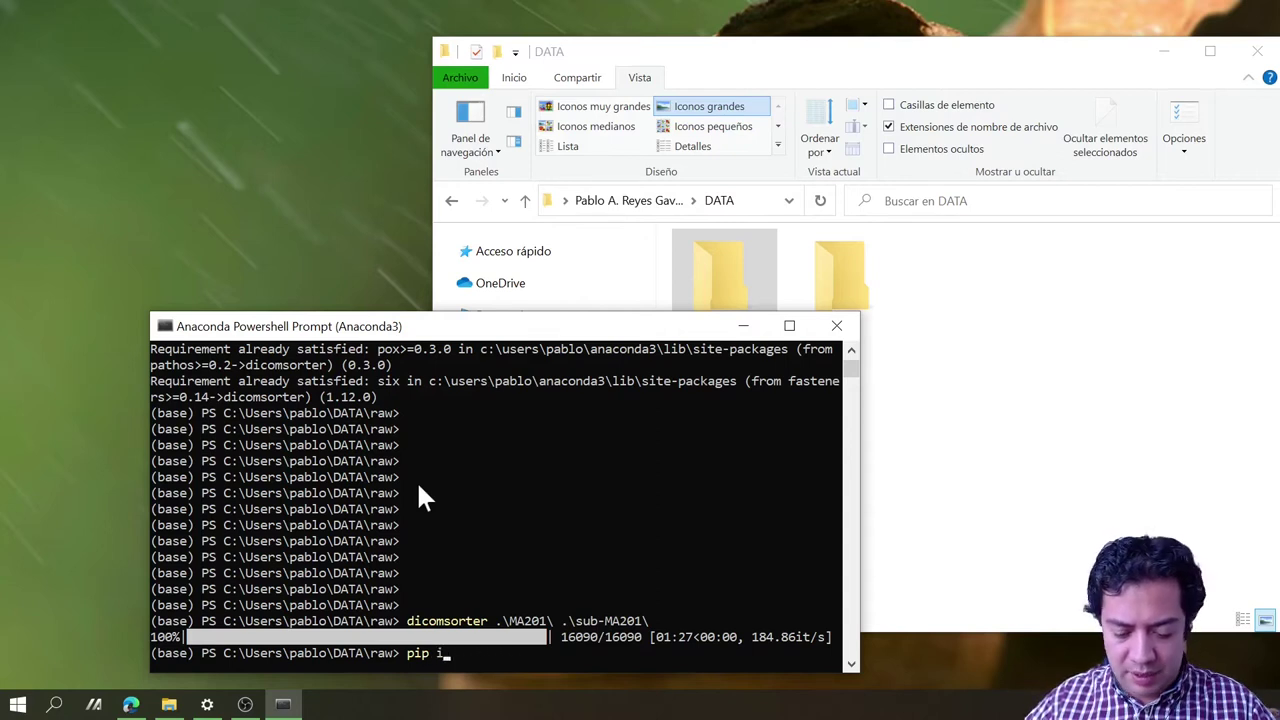
type("nstall bid")
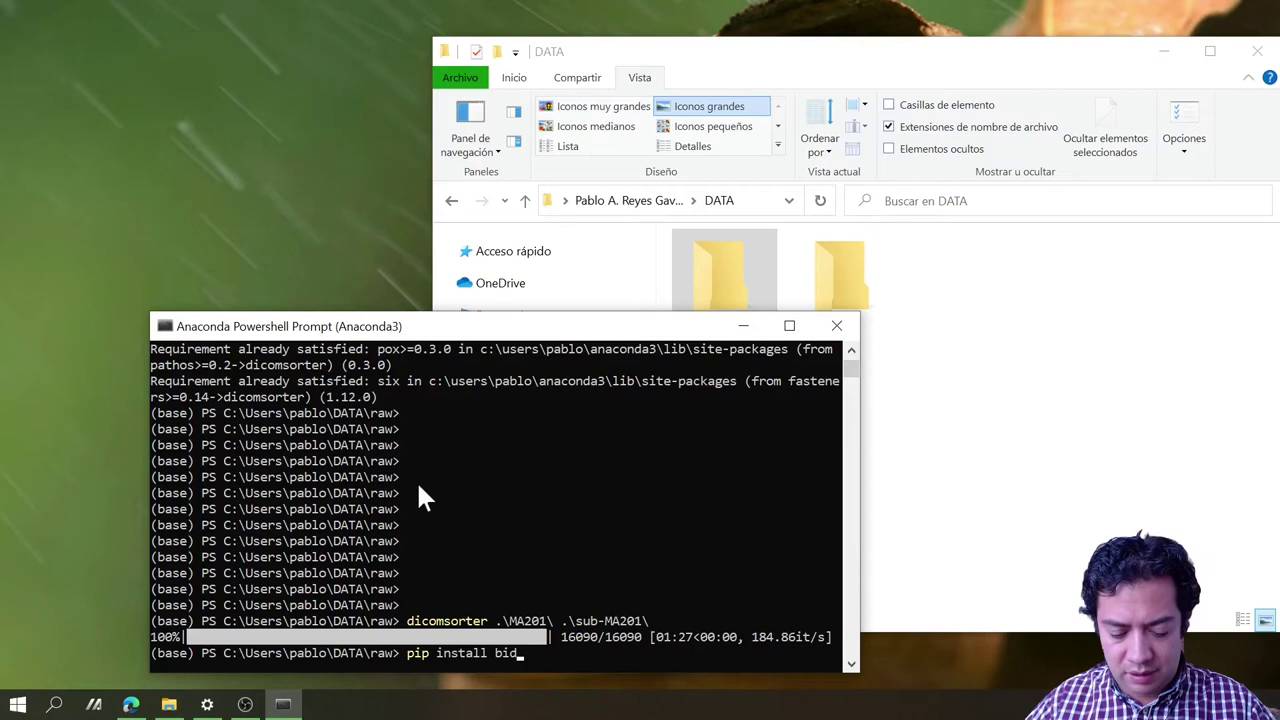
type("scaon")
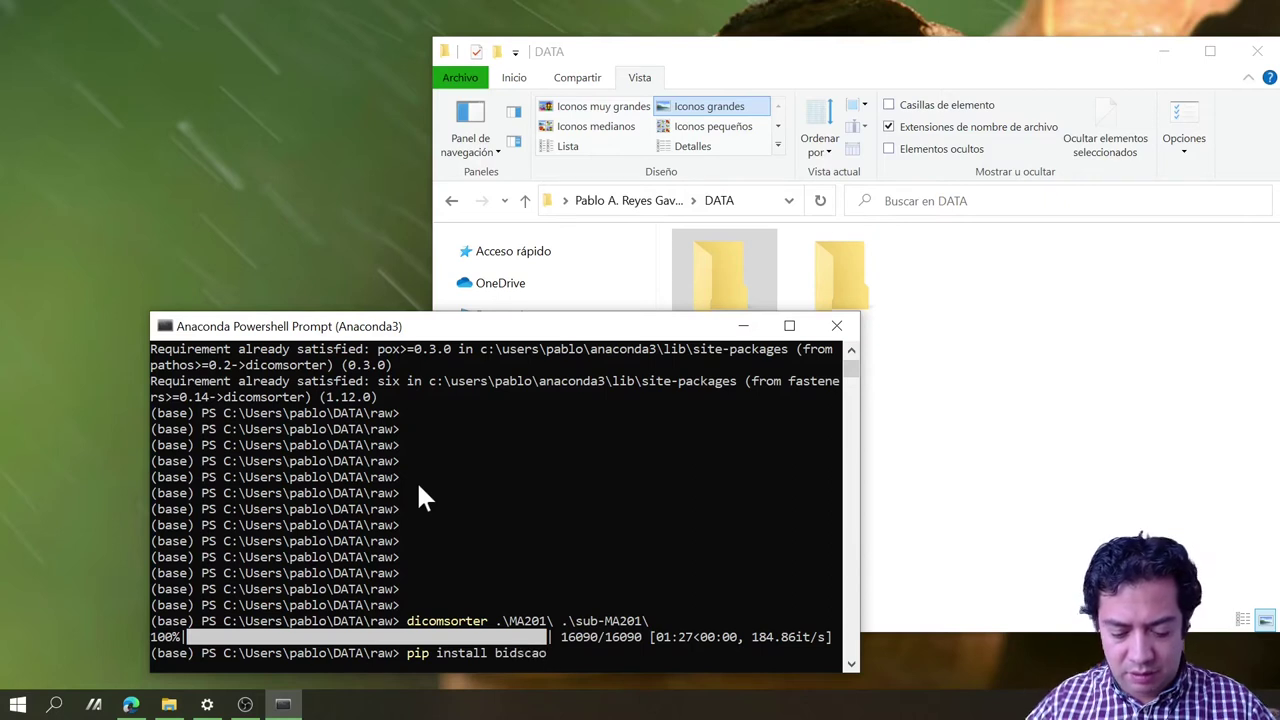
key("BackSpace")
key("BackSpace")
key("BackSpace")
type("oin")
key("Return")
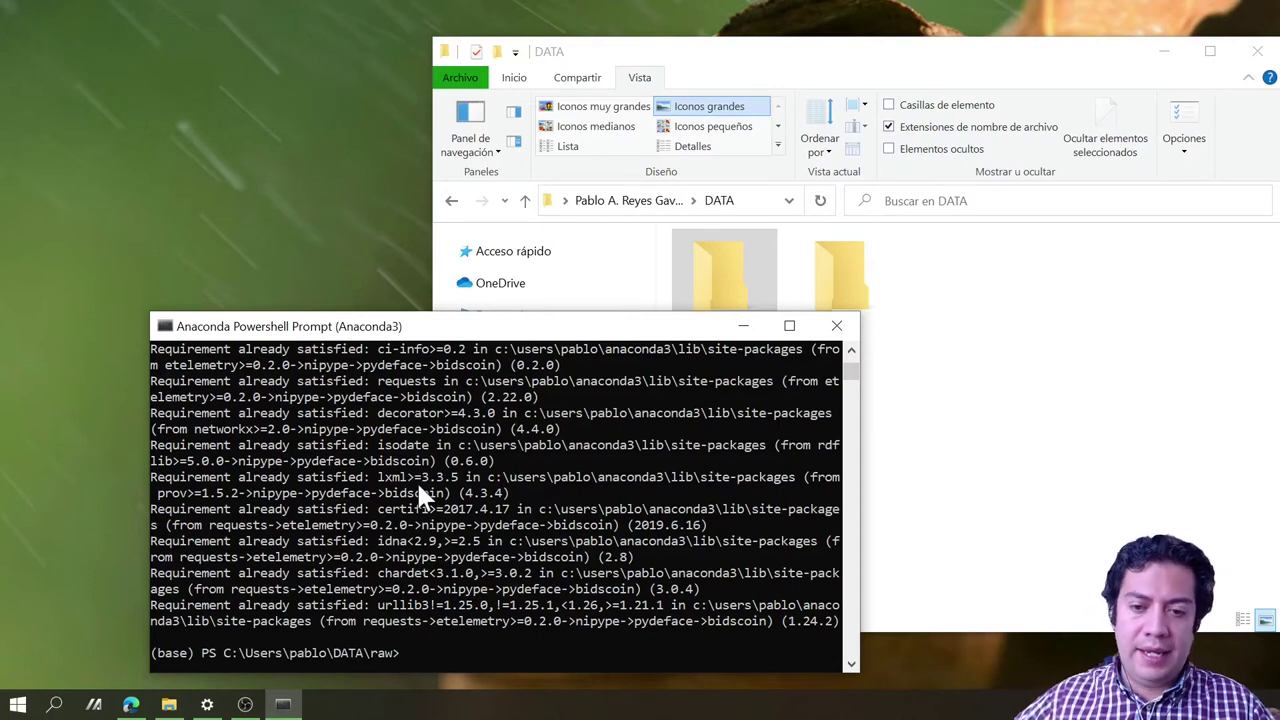
left_click(1040, 460)
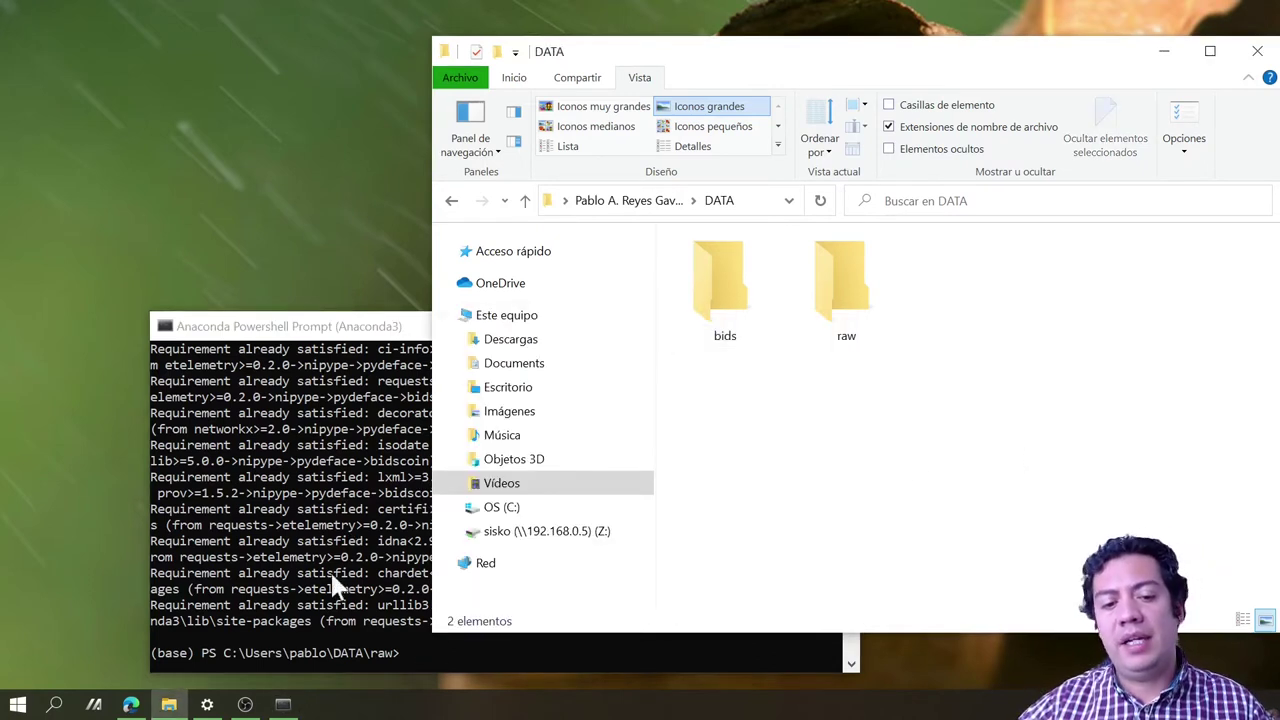
Step: Show the bidsmapper help in the Anaconda prompt and read through its usage, arguments and examples
left_click(412, 660)
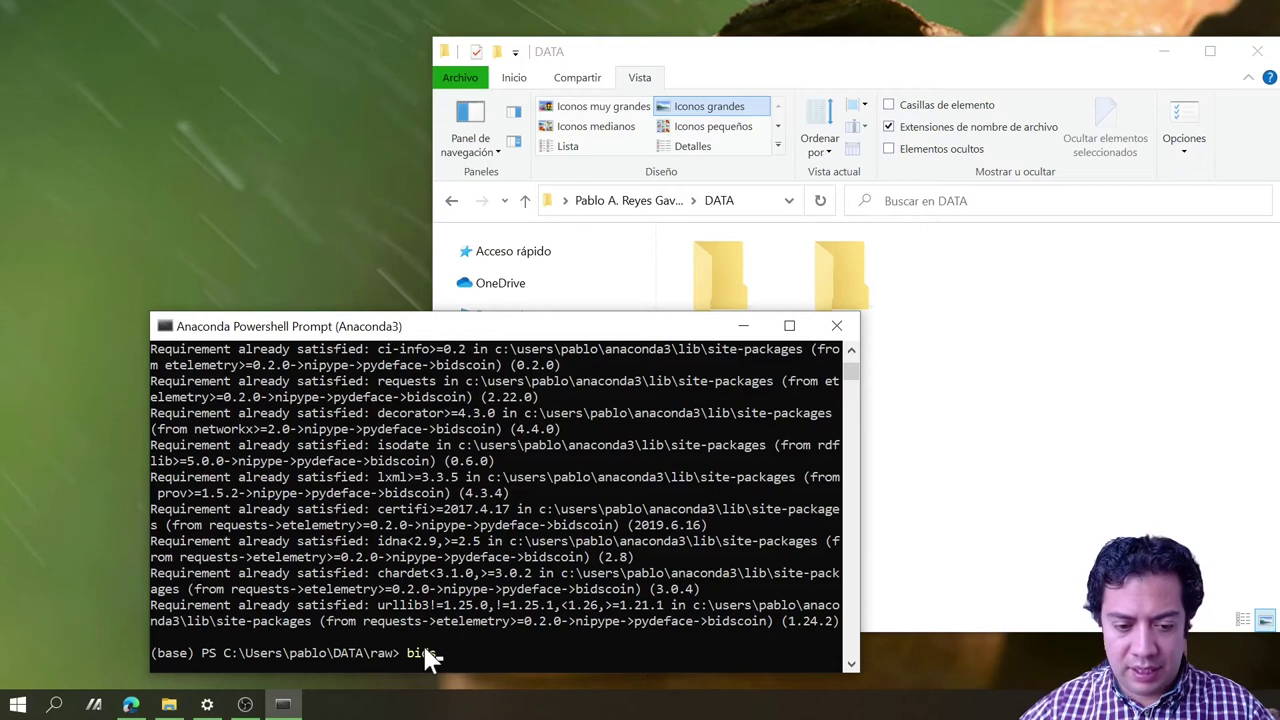
type("bidsmapper")
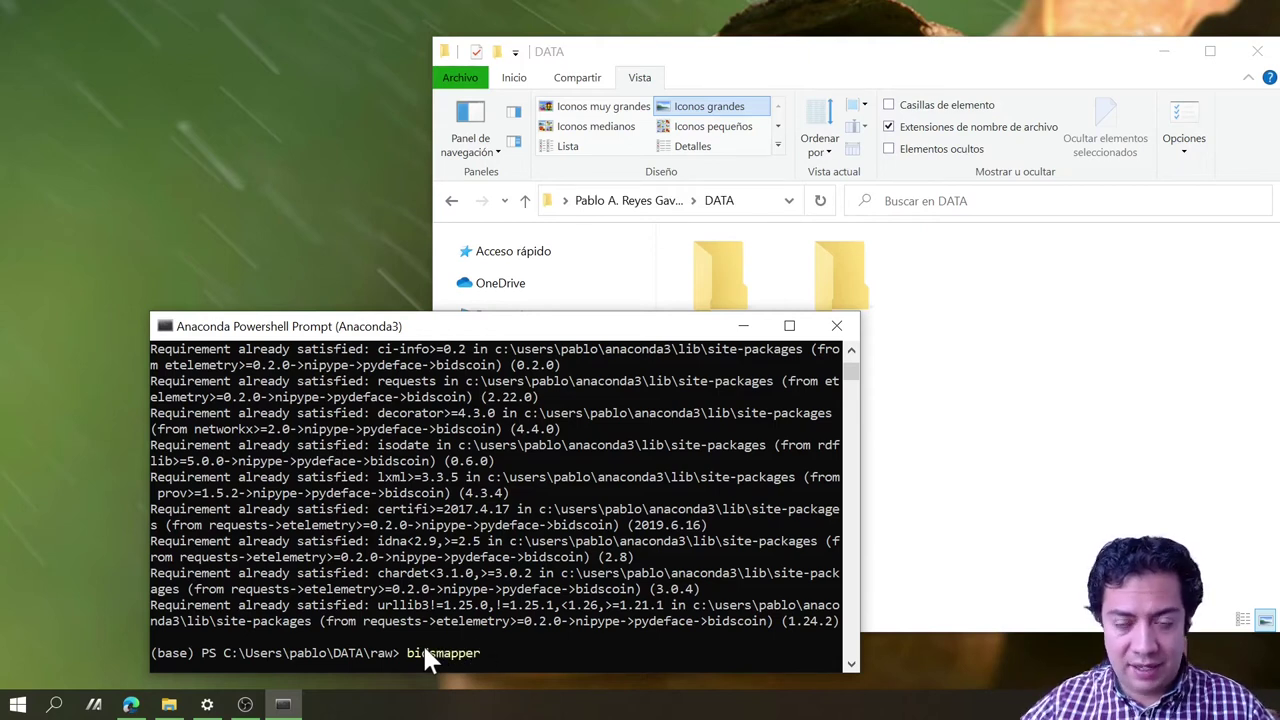
type(" --help")
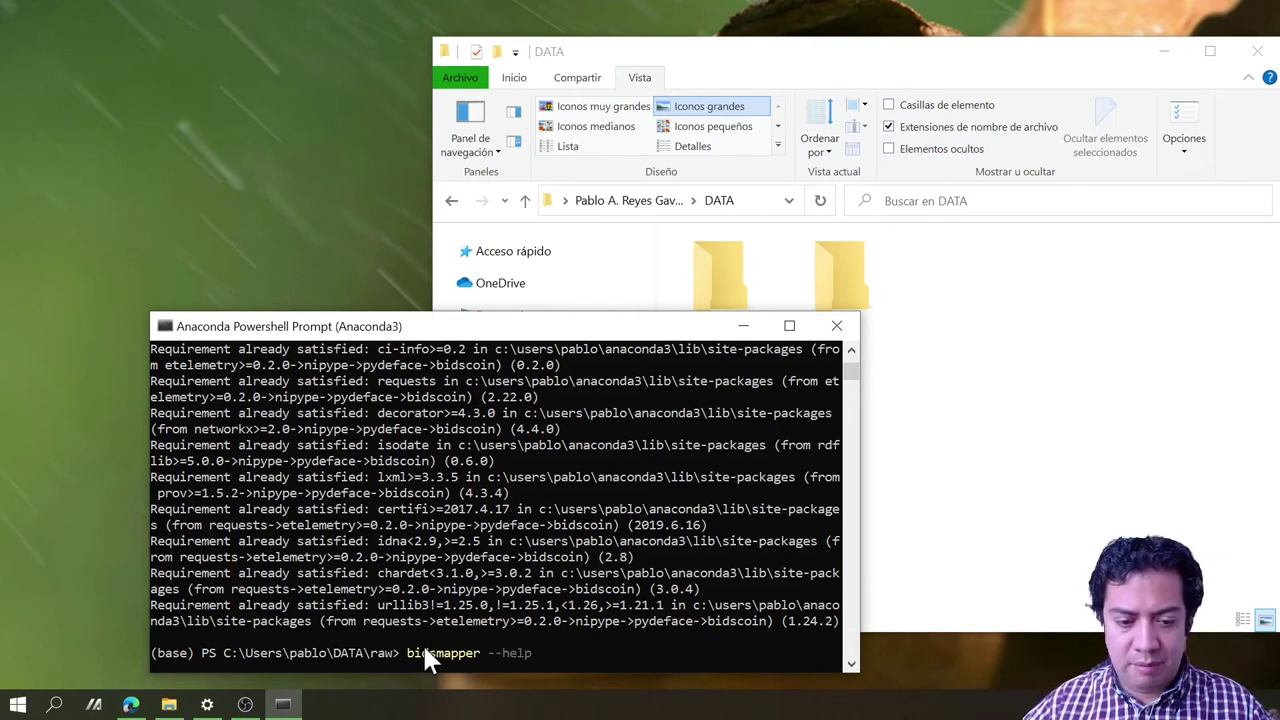
key("Return")
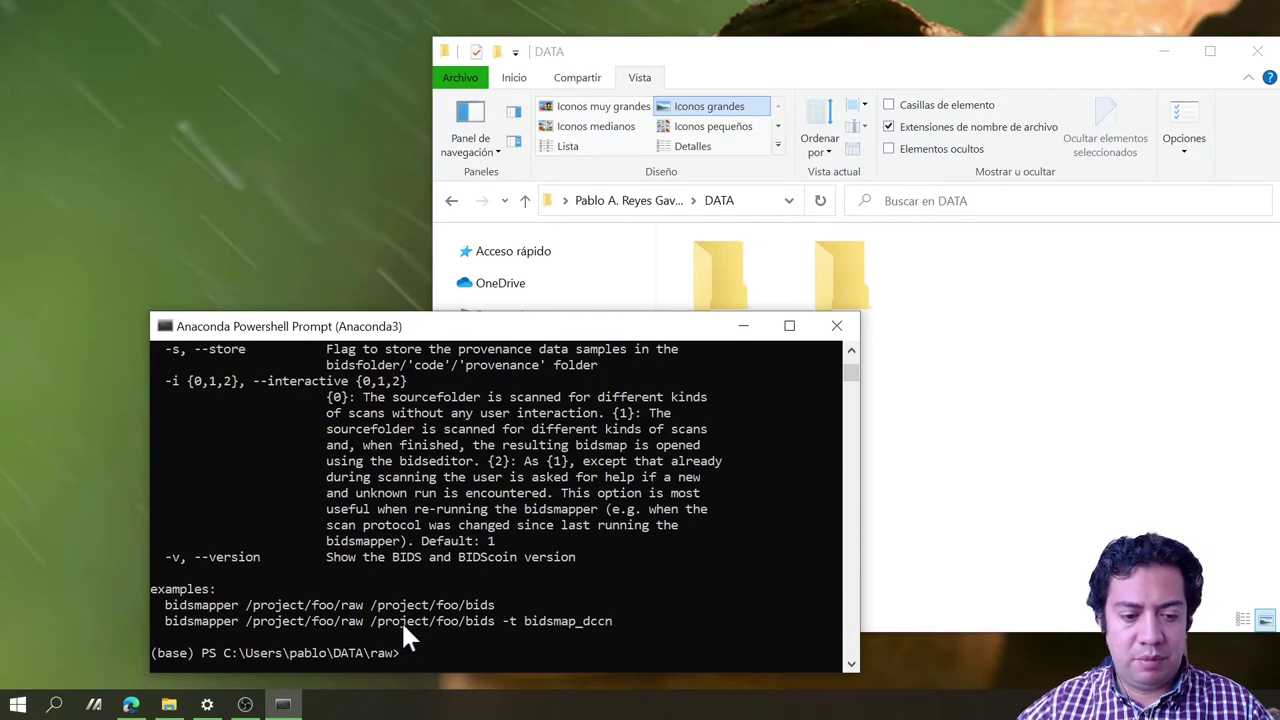
scroll(381, 578, "up", 10)
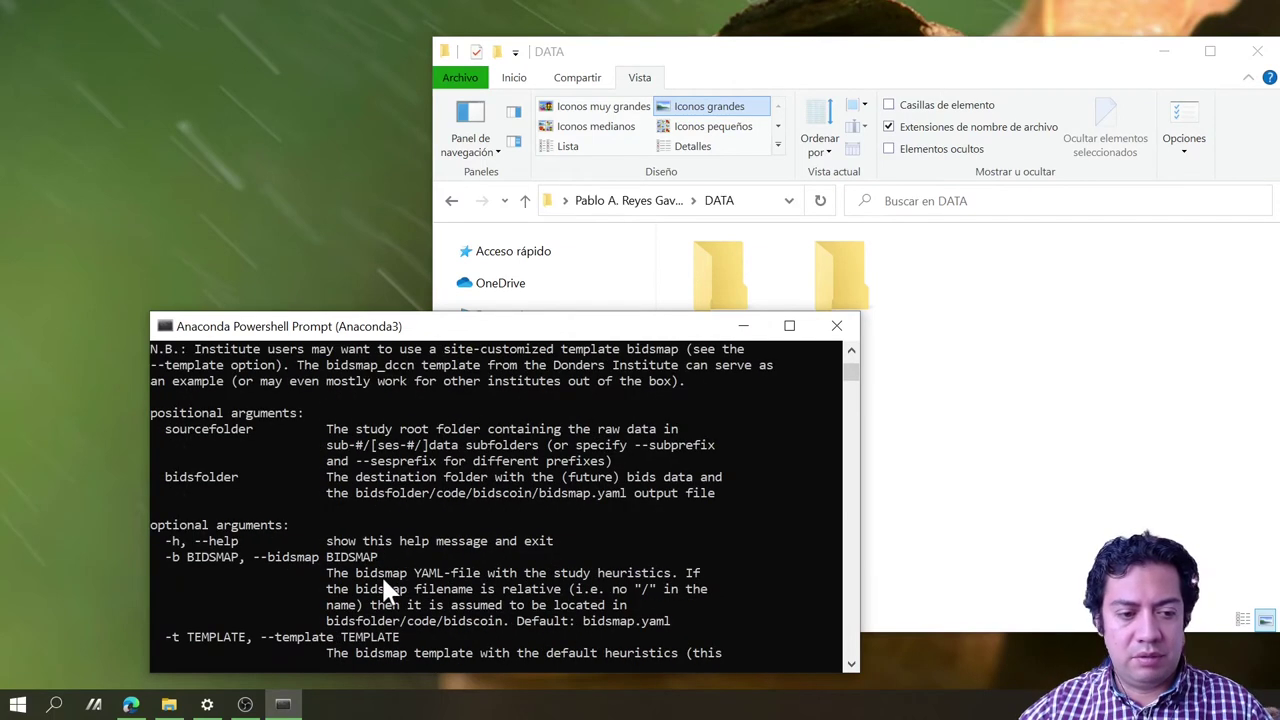
scroll(381, 588, "up", 1)
scroll(385, 590, "up", 4)
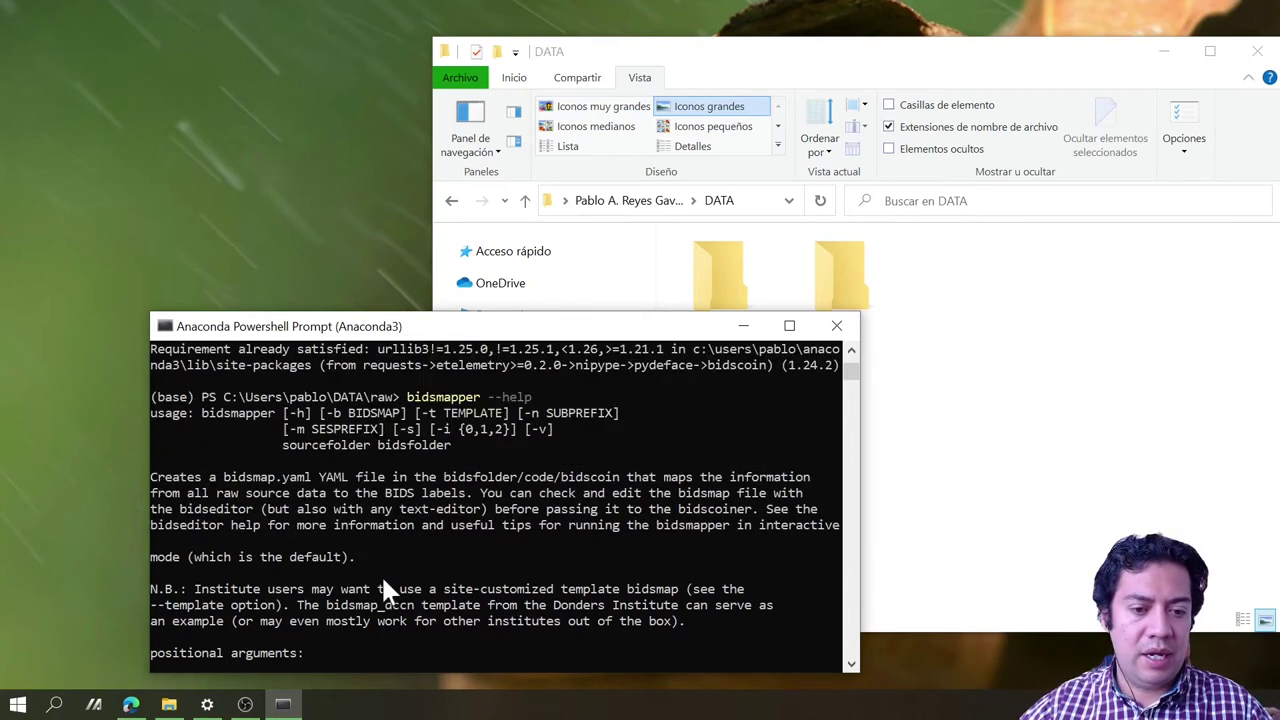
scroll(385, 590, "down", 15)
scroll(385, 590, "up", 4)
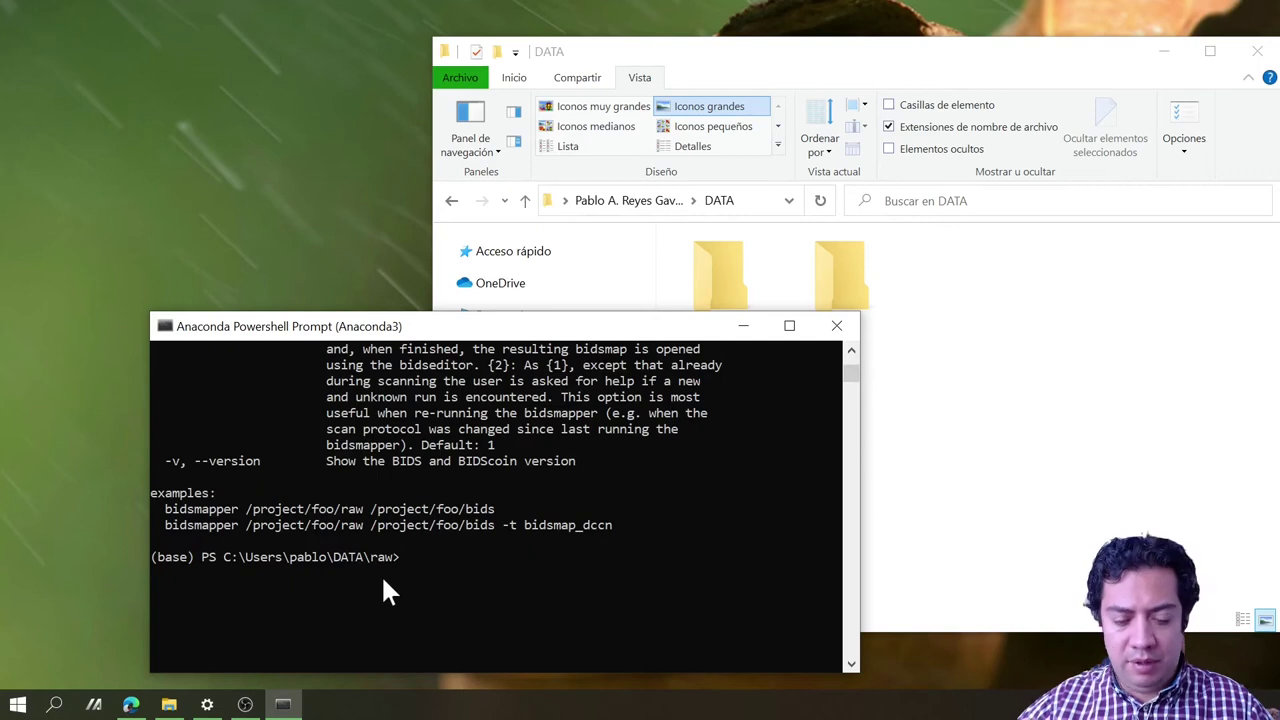
key("Up")
key("BackSpace")
key("BackSpace")
key("BackSpace")
key("BackSpace")
key("BackSpace")
key("BackSpace")
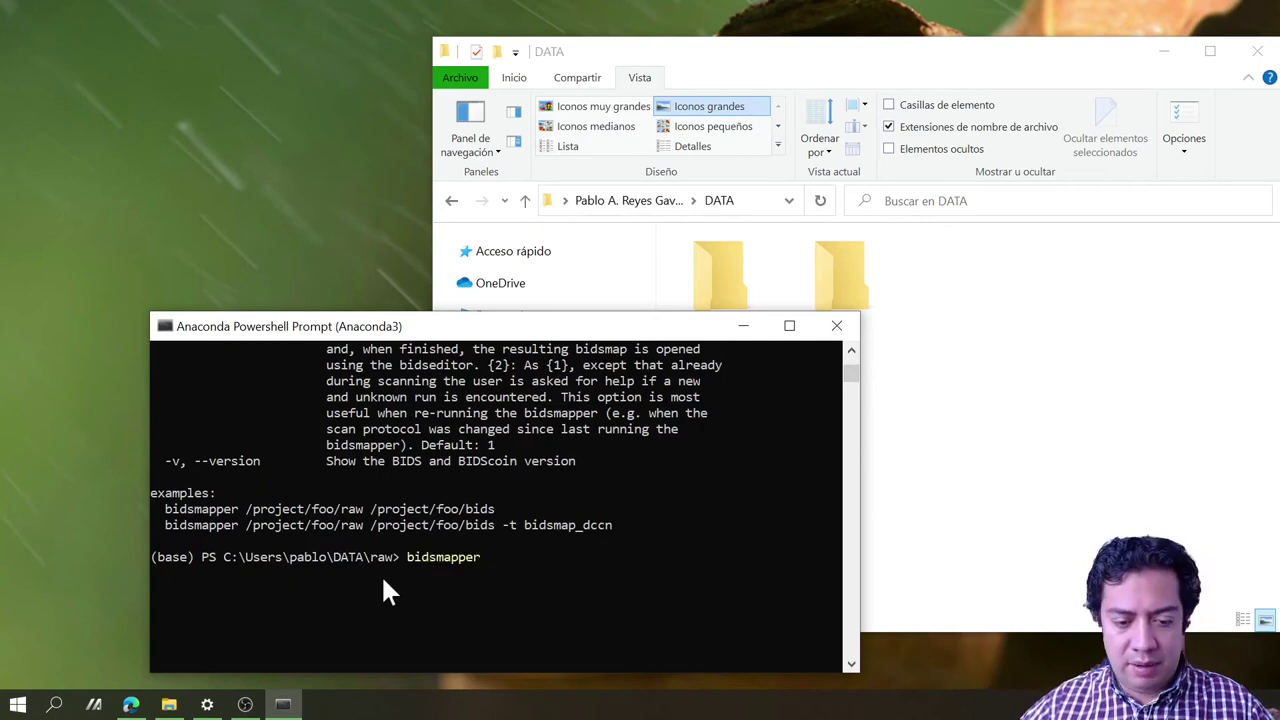
key("BackSpace")
key("BackSpace")
key("BackSpace")
key("BackSpace")
key("BackSpace")
key("BackSpace")
key("BackSpace")
key("BackSpace")
key("BackSpace")
key("BackSpace")
key("BackSpace")
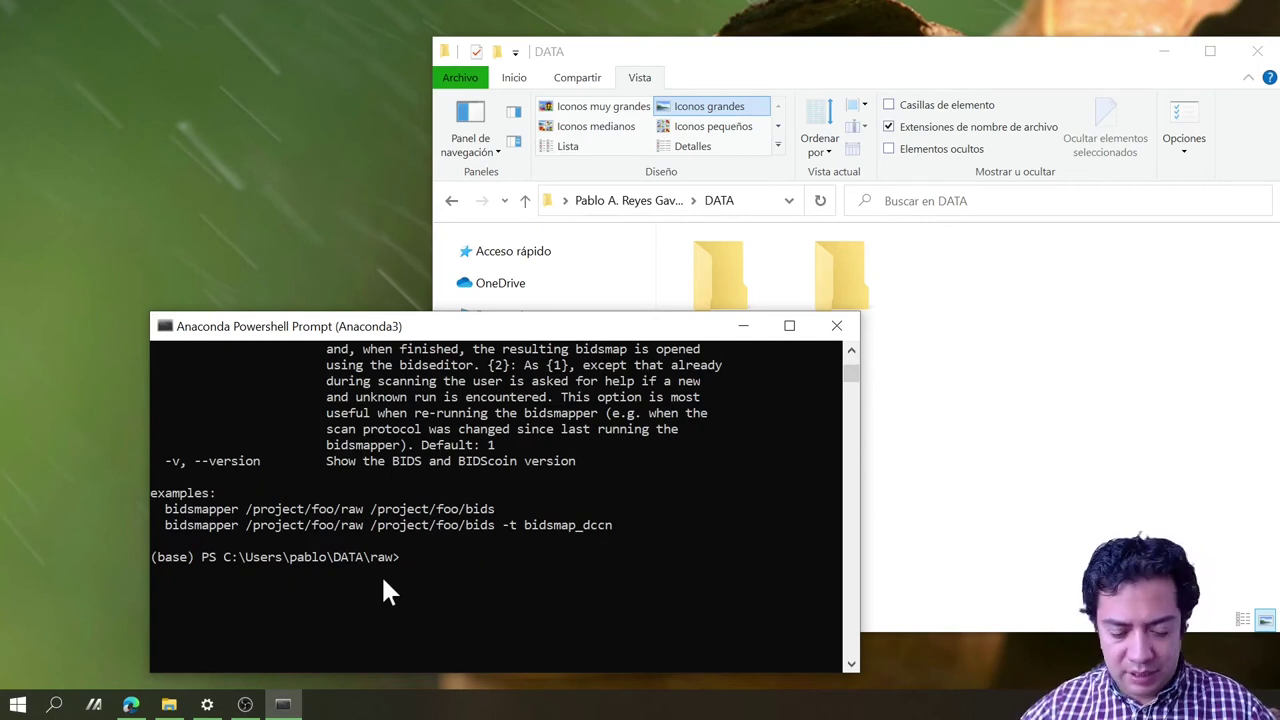
Step: Go up to the DATA folder in the prompt, run bidsmapper from raw to bids and acknowledge the completion notice
type("cd ..")
key("Return")
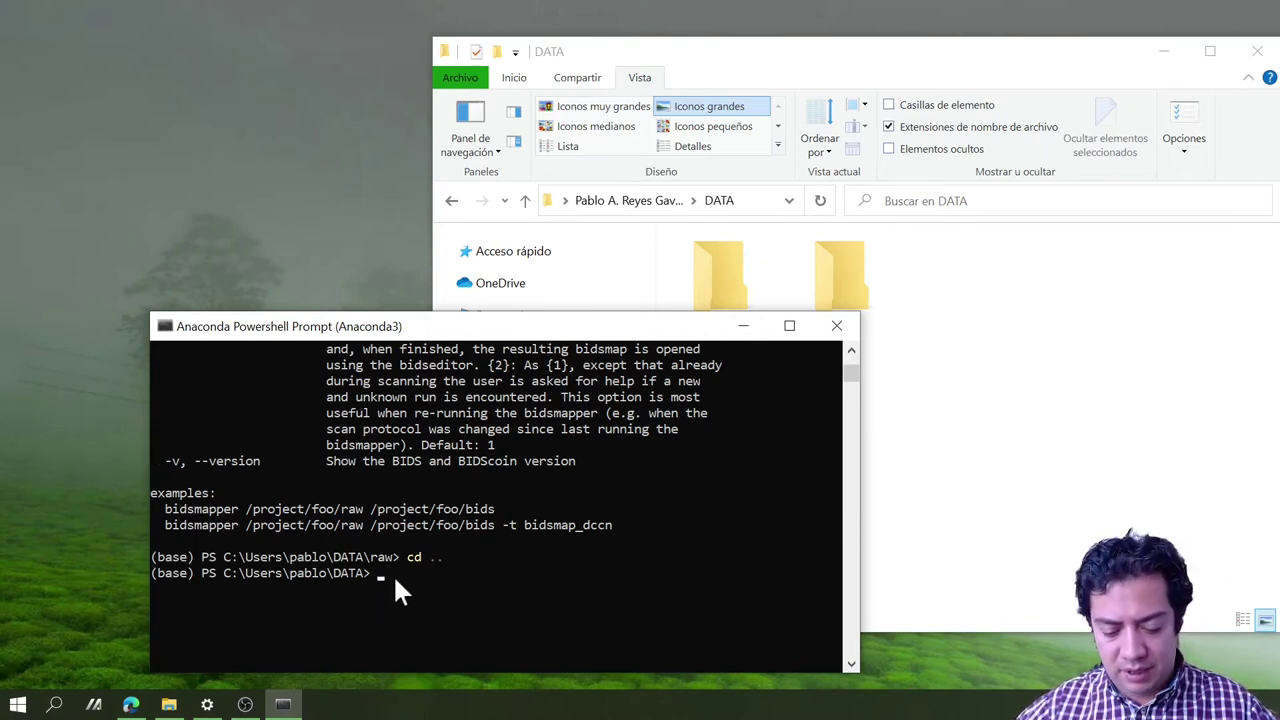
type("bidsmapper")
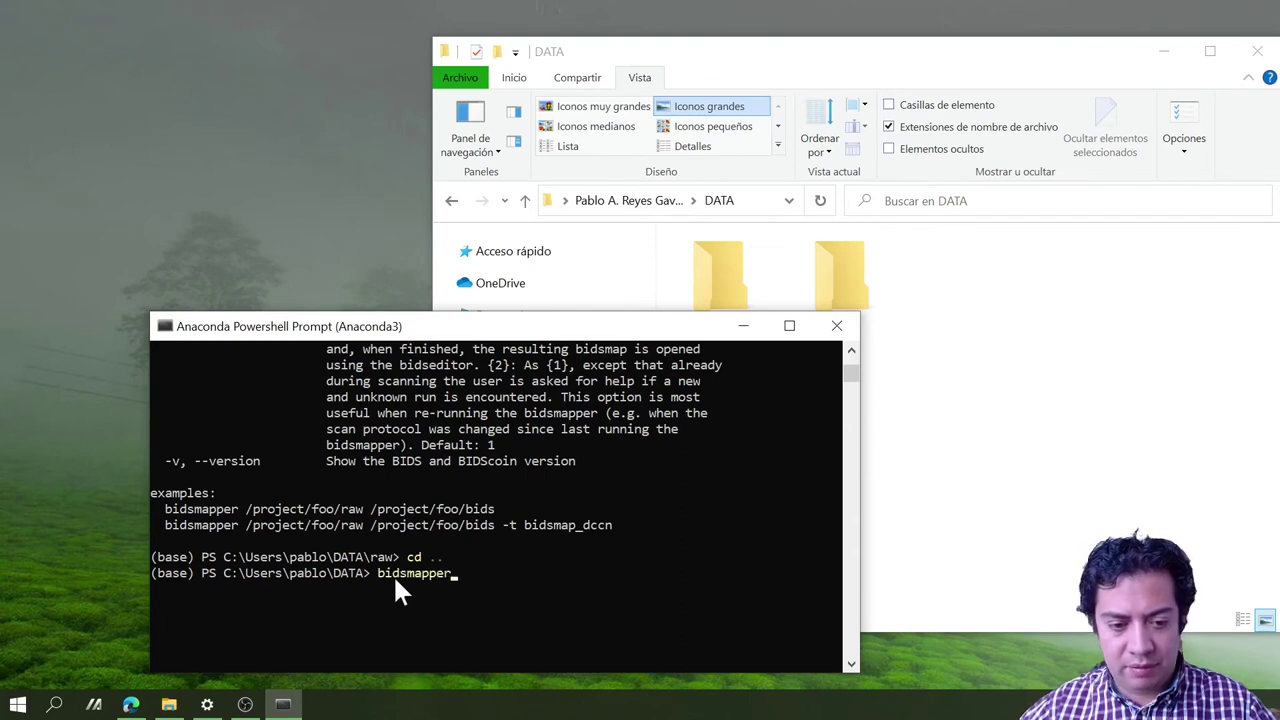
type(" raw ")
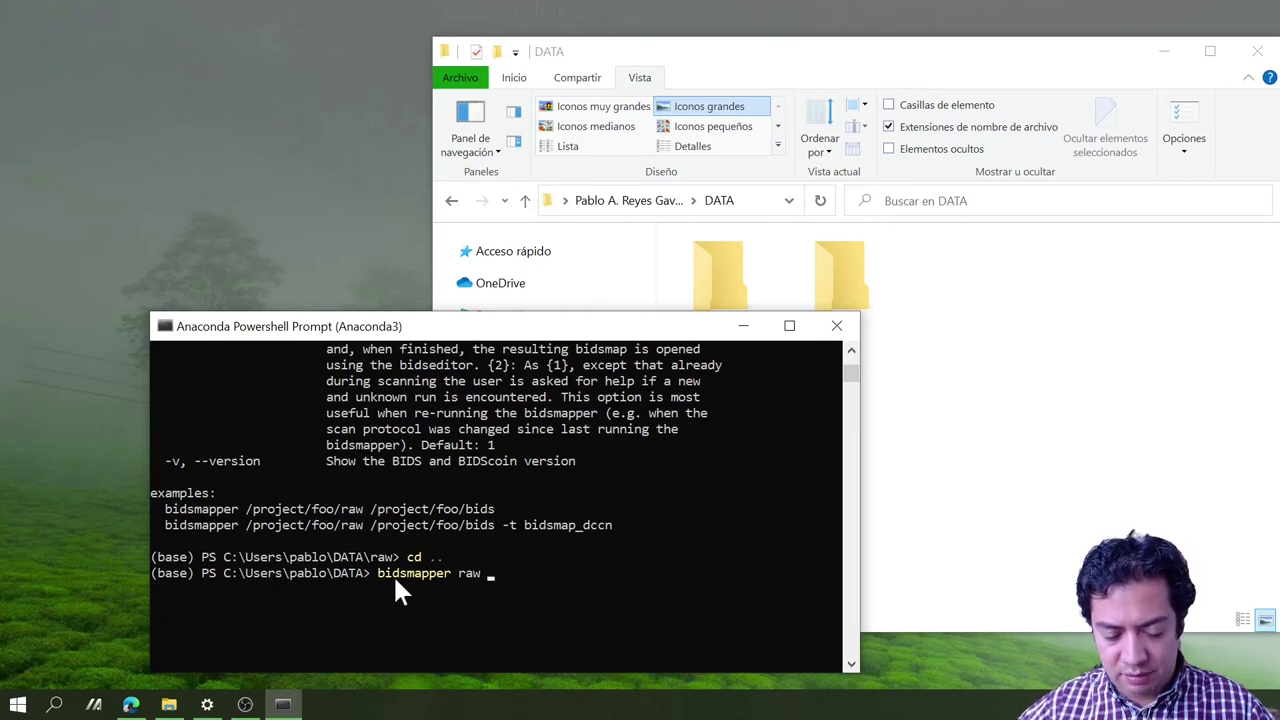
type("b")
key("BackSpace")
type("bids")
key("Return")
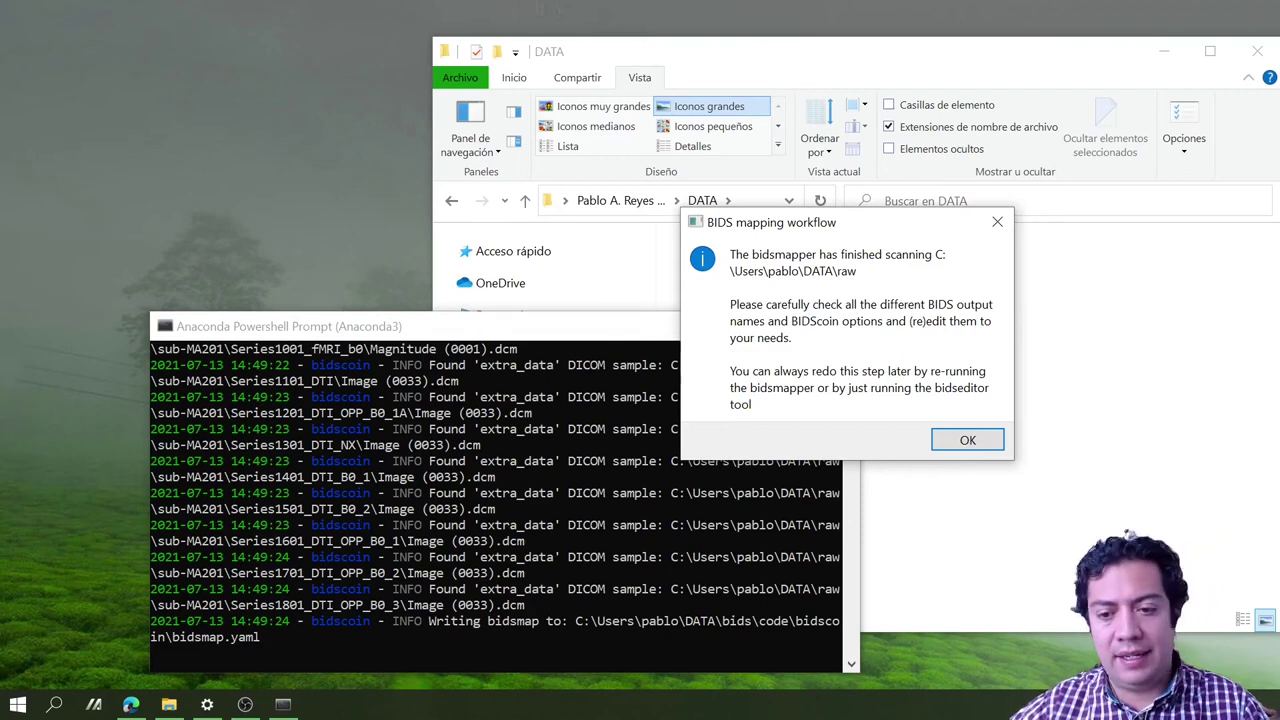
left_click(968, 441)
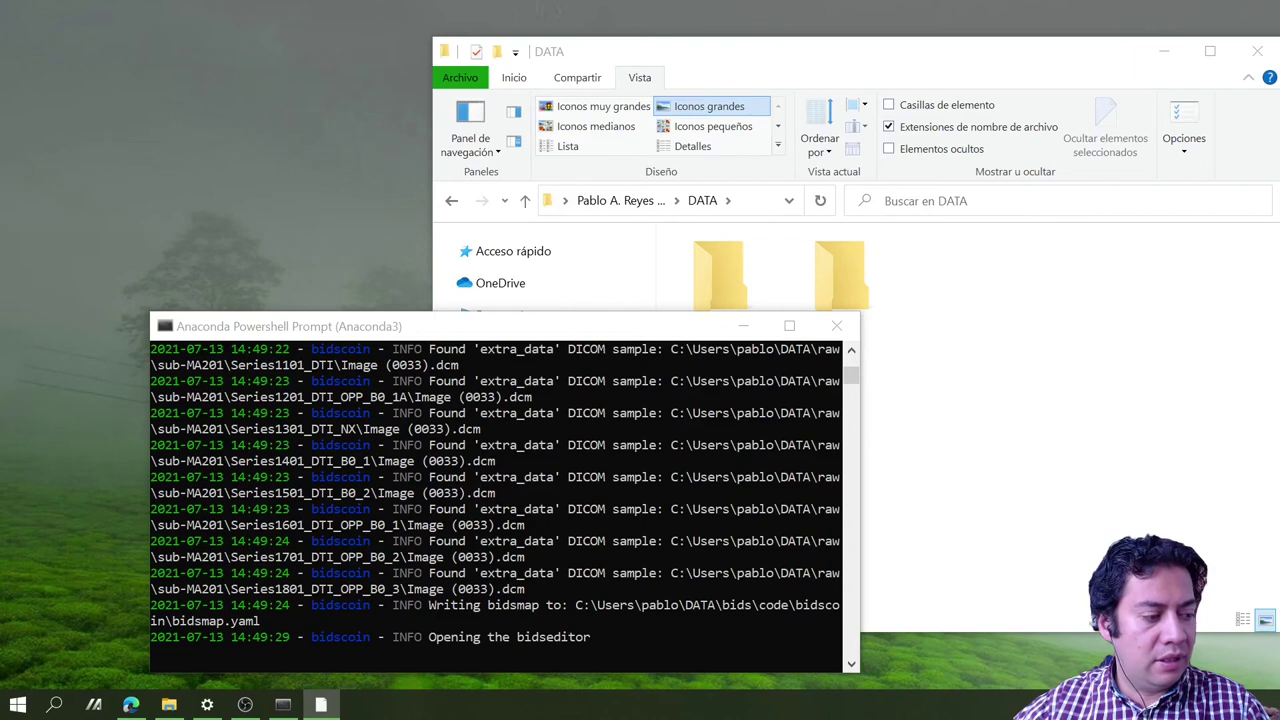
Step: Move and enlarge the BIDS editor window and look through the data samples and their BIDS output names
left_click_drag(637, 346, 265, 172)
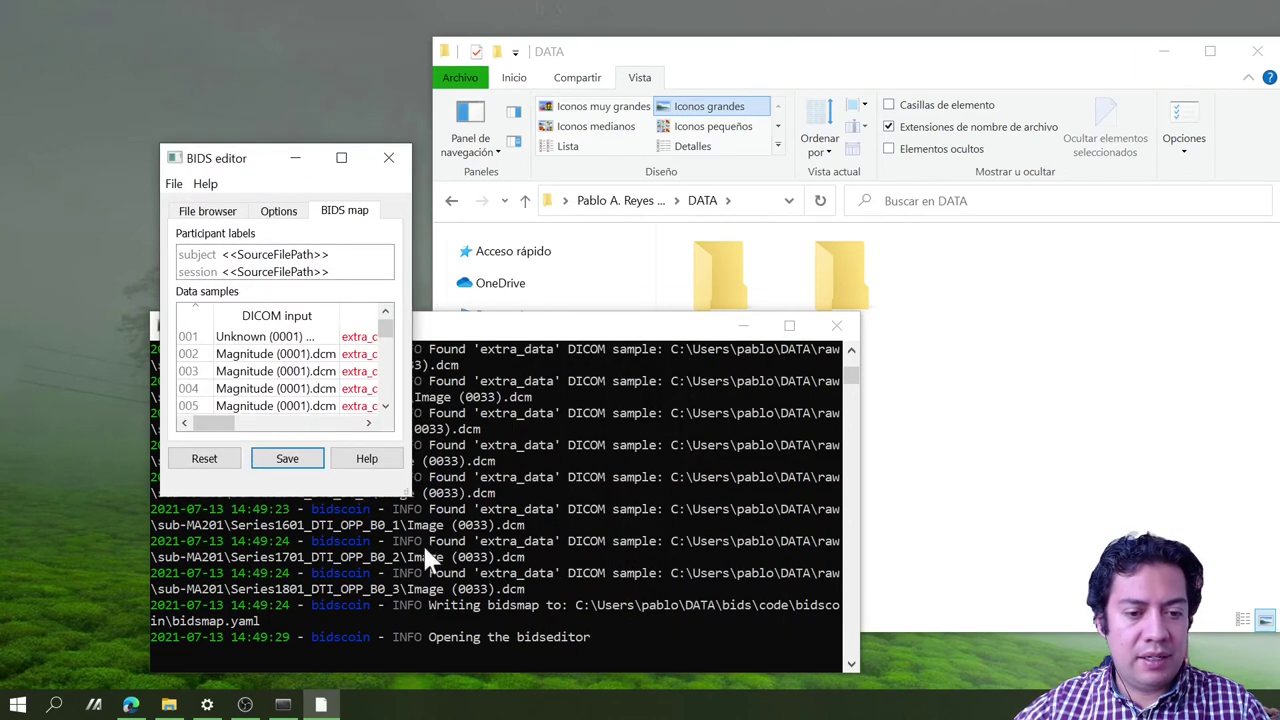
left_click_drag(406, 492, 1016, 660)
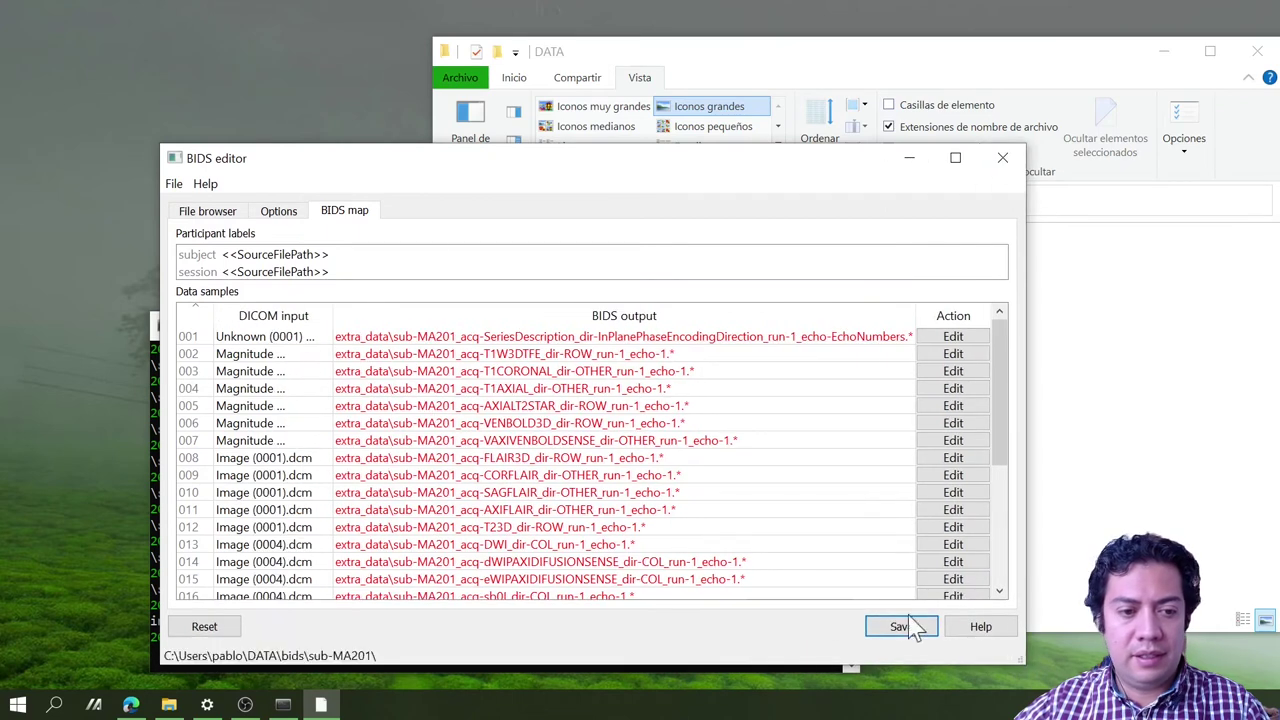
scroll(722, 520, "down", 4)
scroll(722, 520, "up", 4)
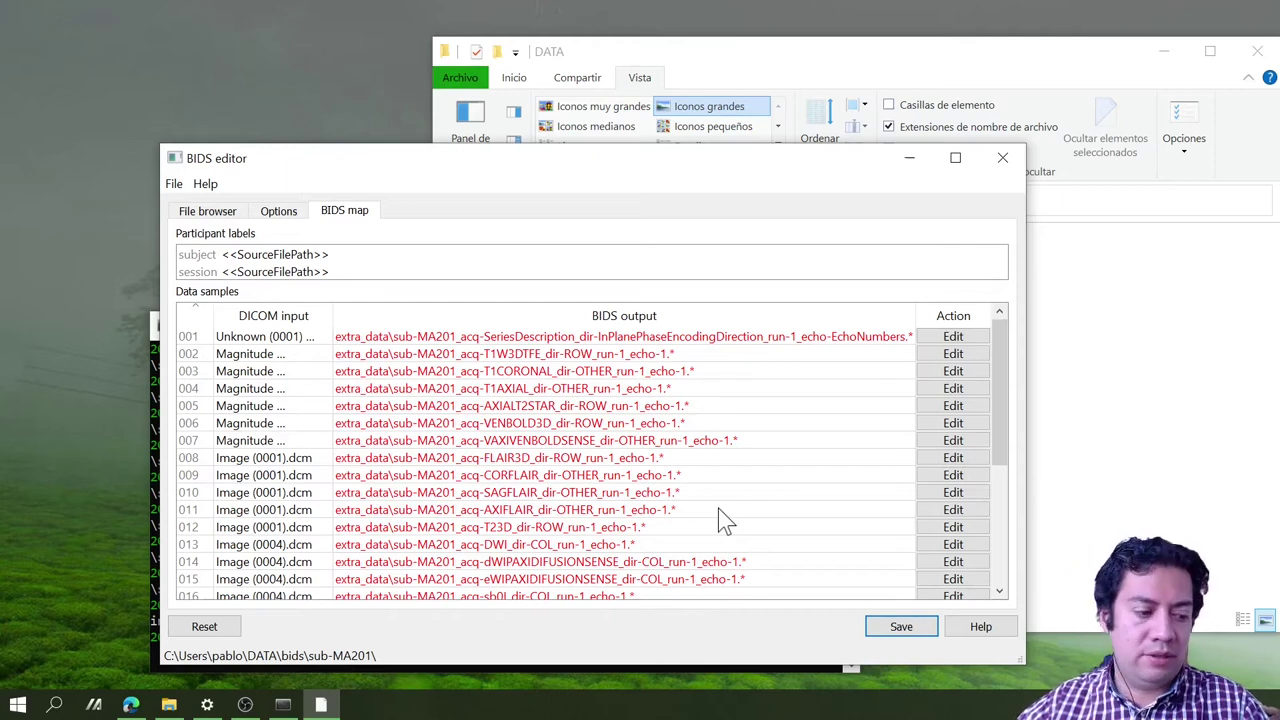
mouse_move(697, 477)
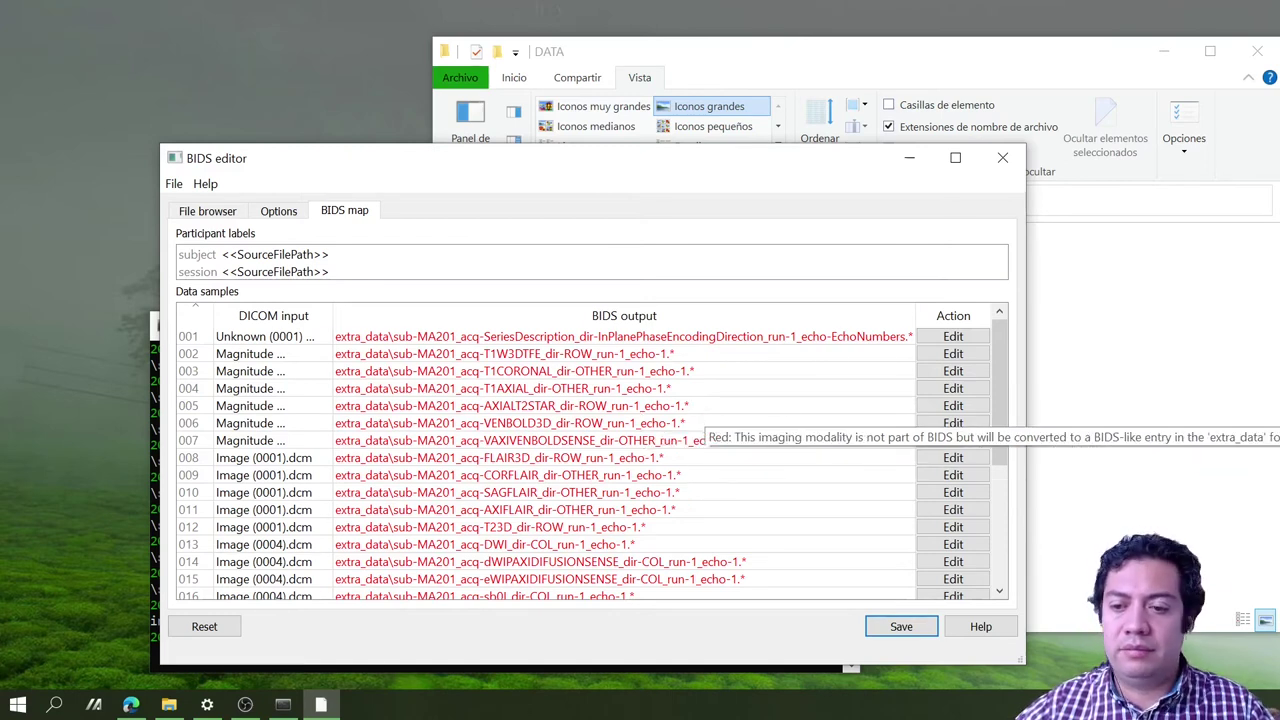
Step: Set the modality of data sample 001, the ExamCard series, to leave_out and accept the mapping
left_click(985, 358)
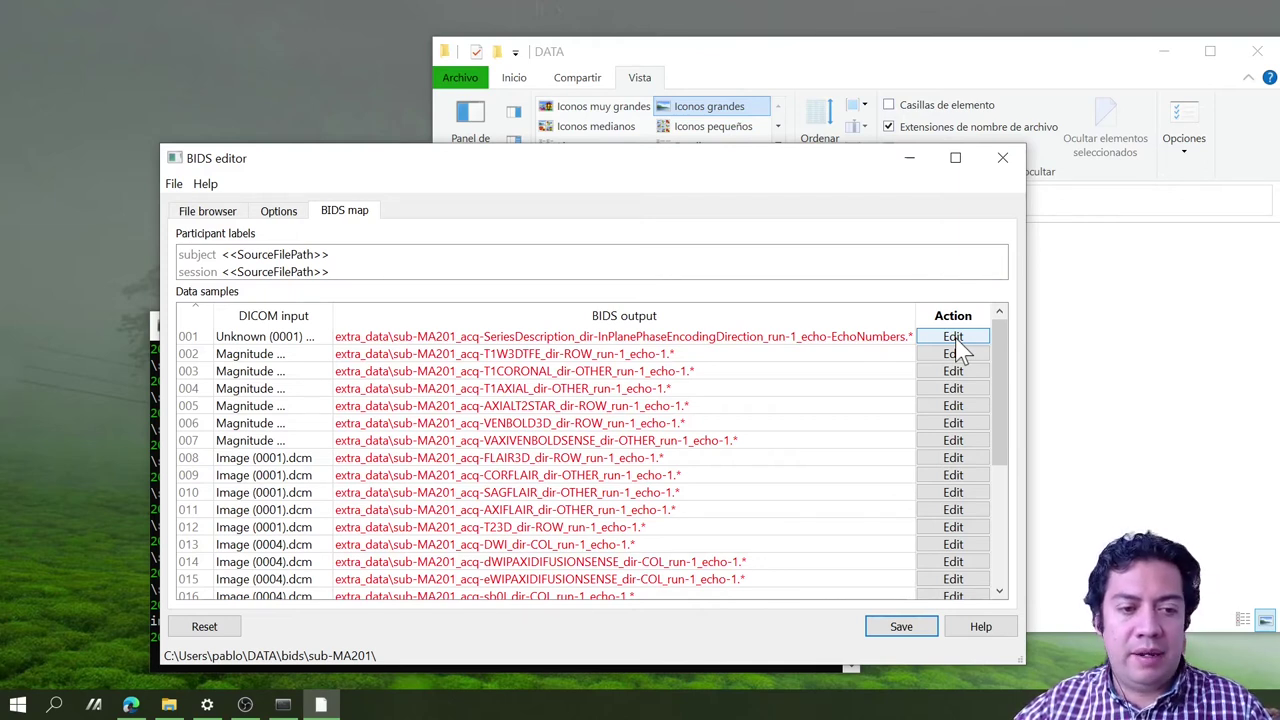
left_click(955, 340)
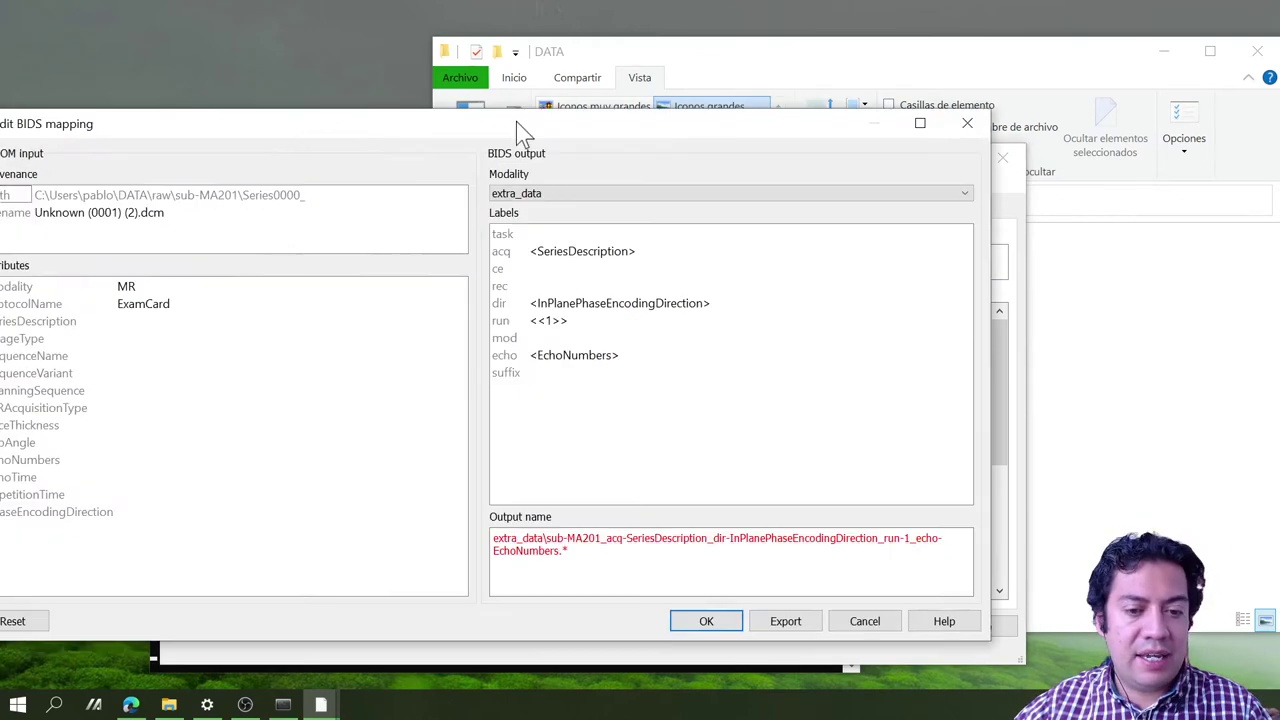
left_click_drag(516, 121, 770, 118)
left_click_drag(635, 102, 692, 96)
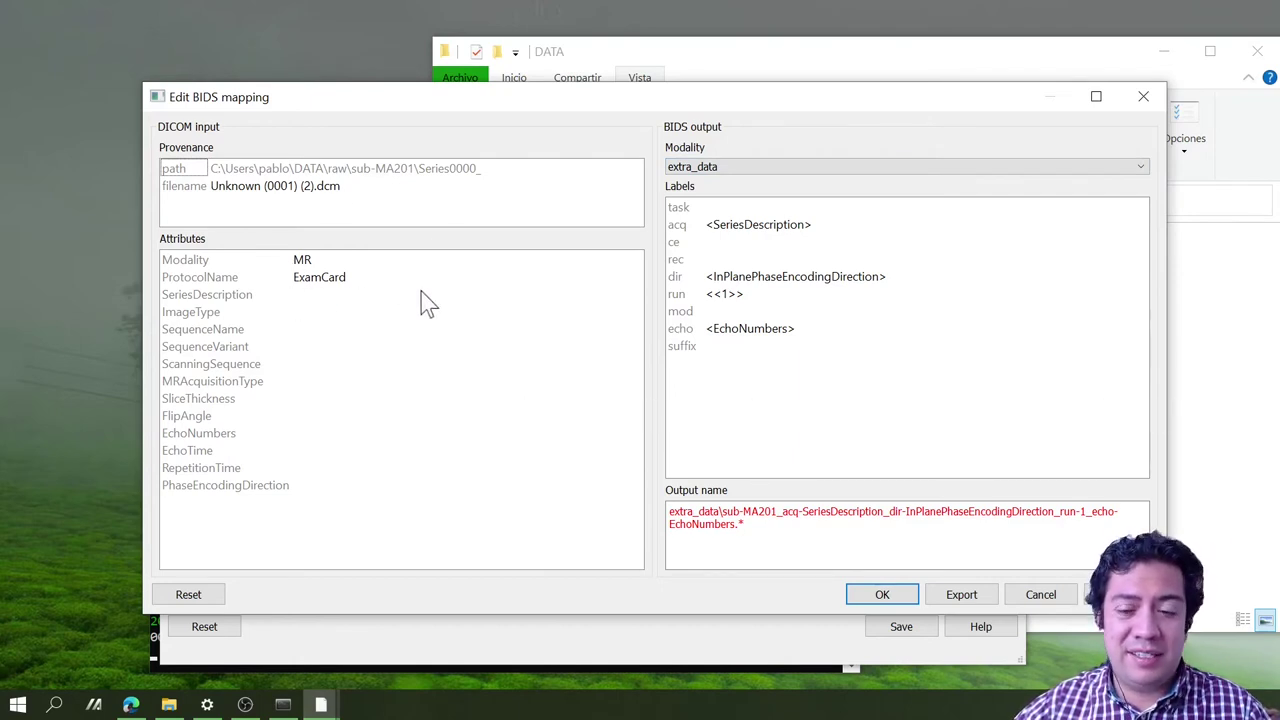
left_click(800, 168)
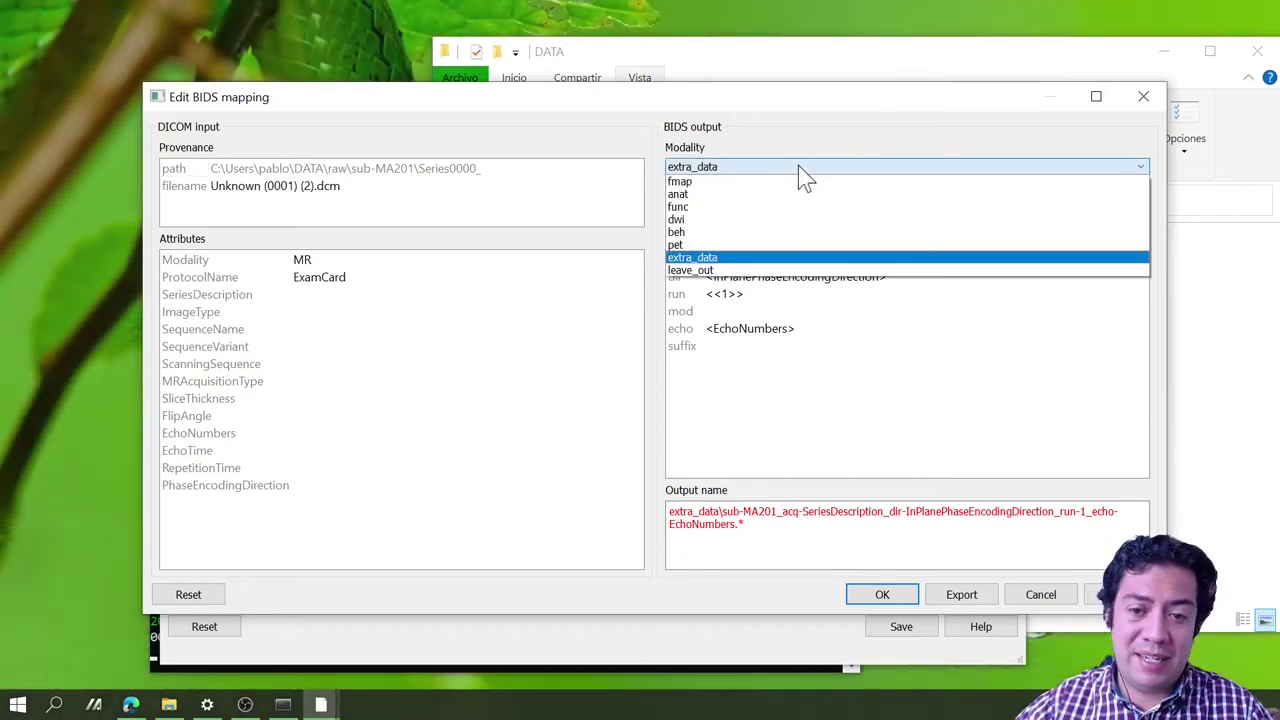
left_click(714, 271)
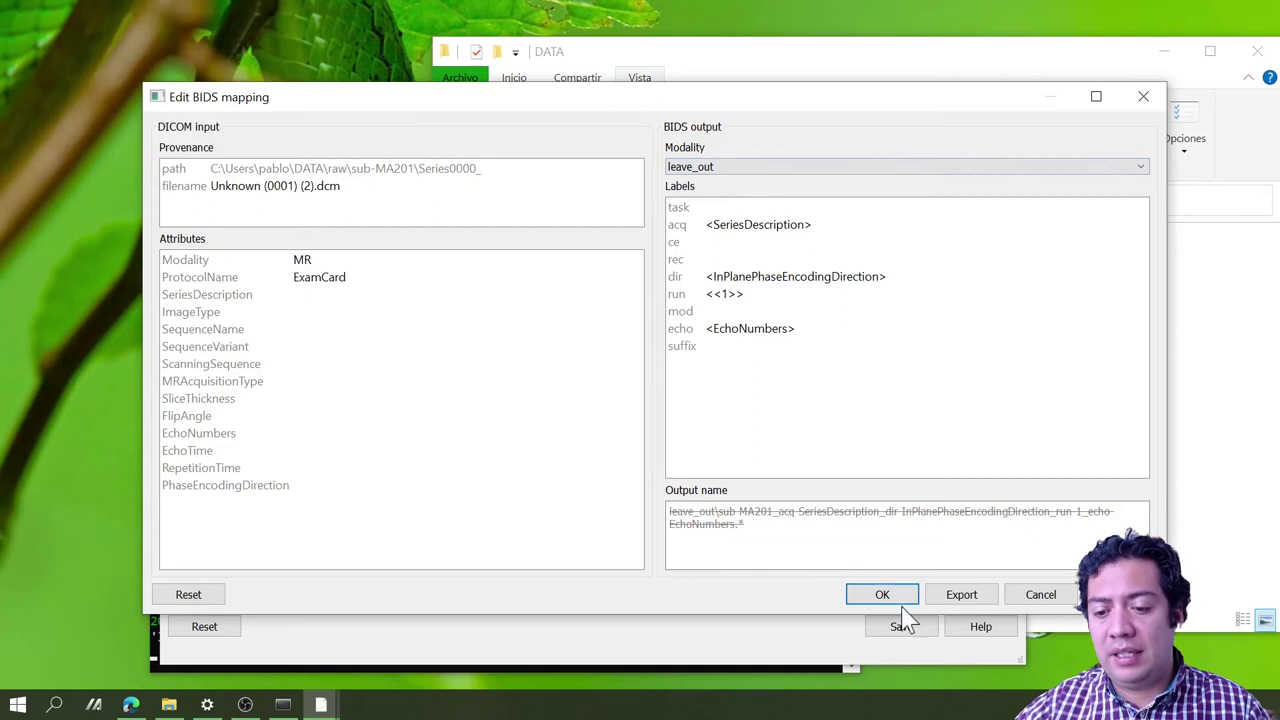
left_click(876, 597)
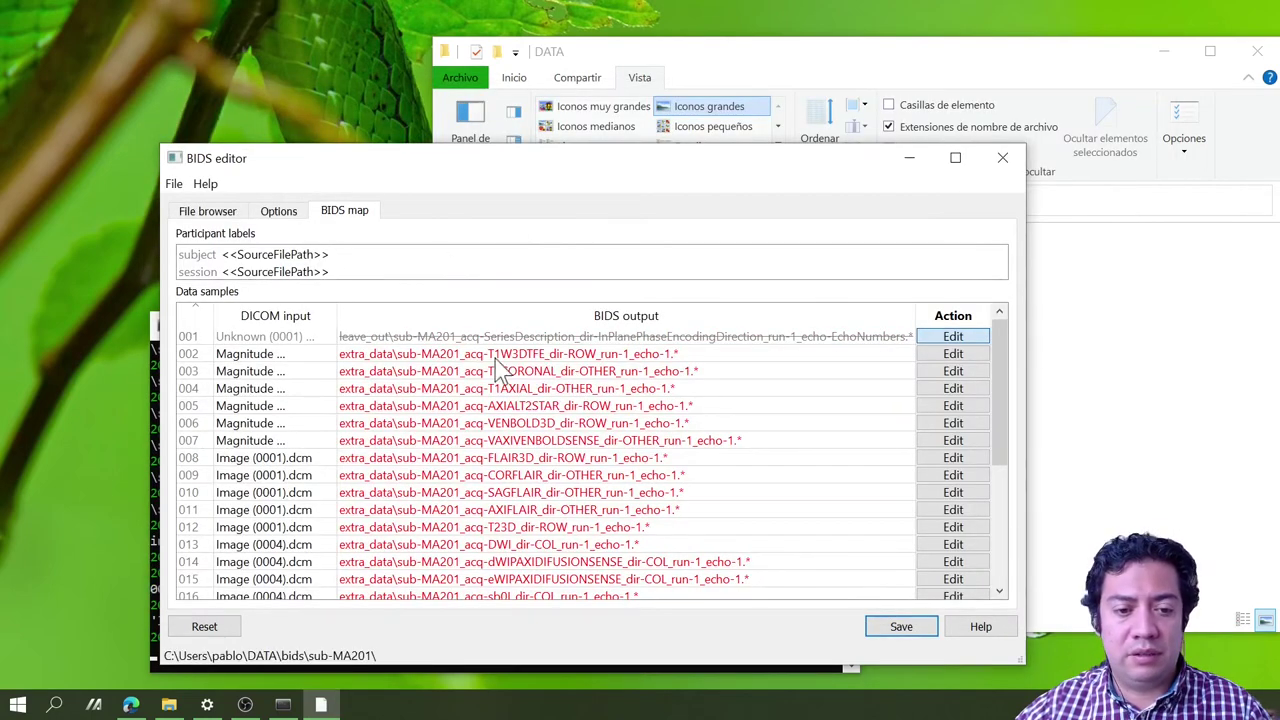
Step: Set the T1W3D_TFE sample's modality to anat, clear its acq label and accept the mapping
left_click(933, 356)
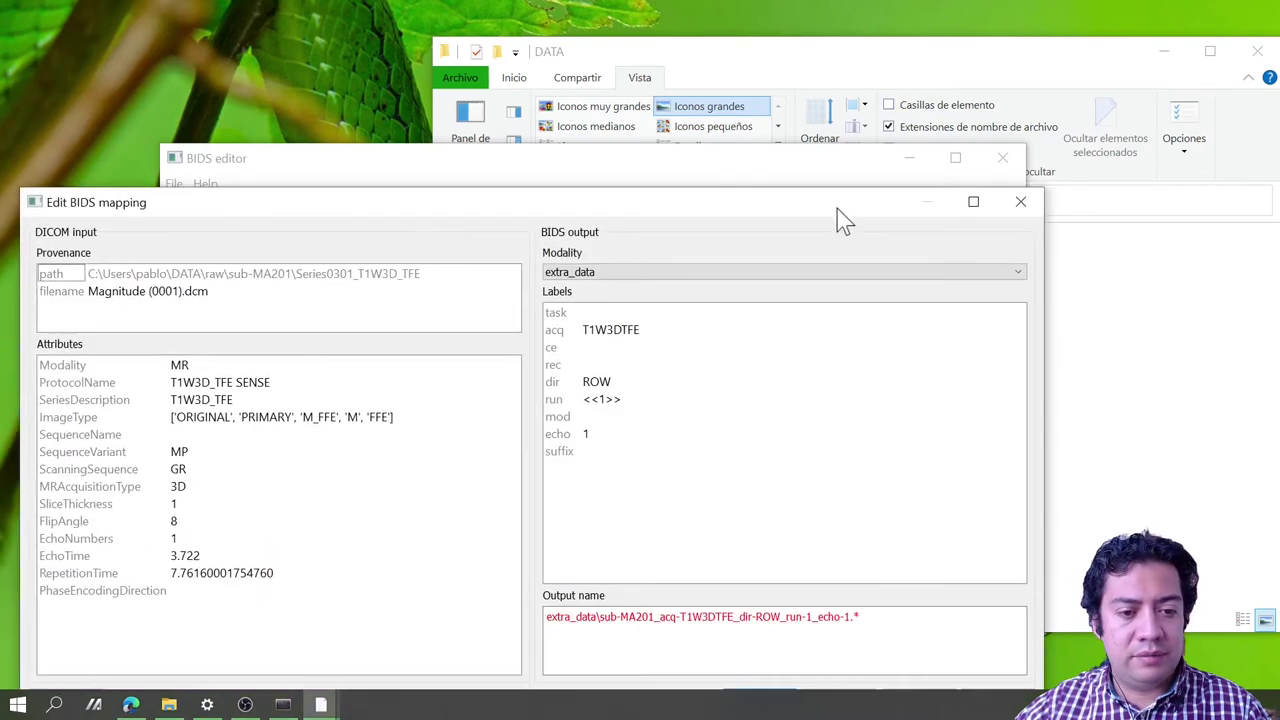
left_click_drag(837, 210, 914, 134)
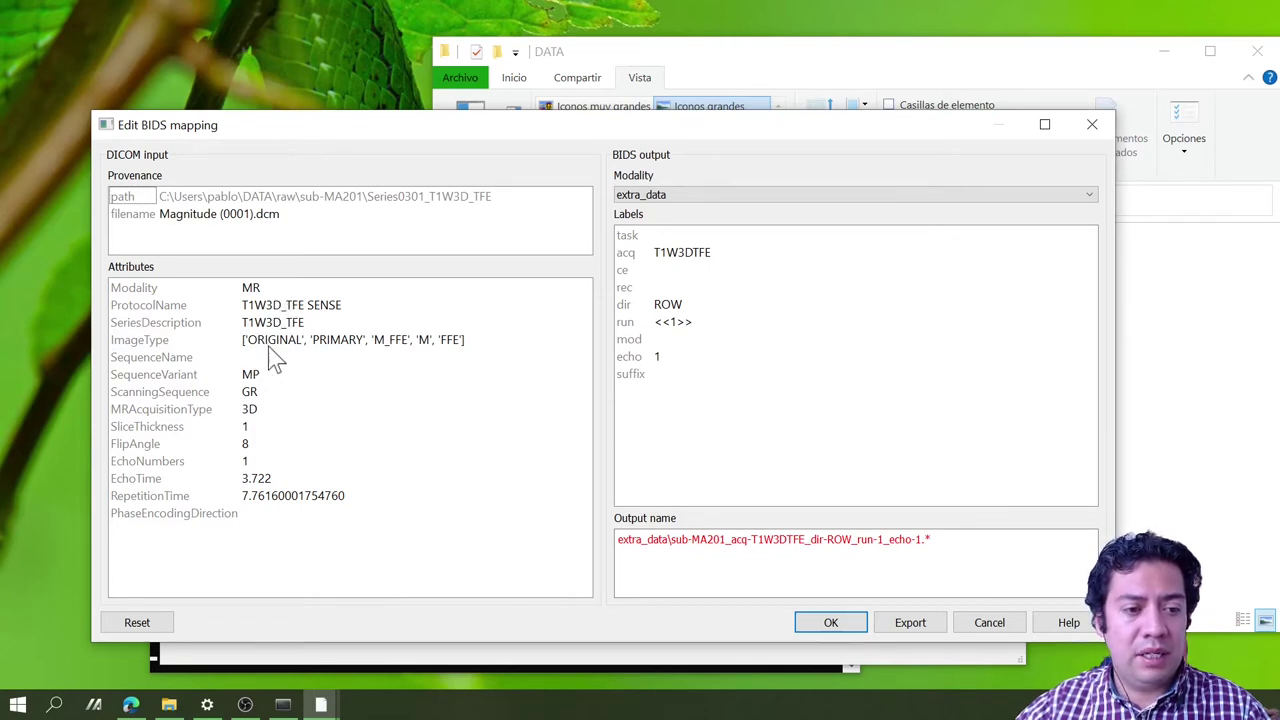
left_click(664, 196)
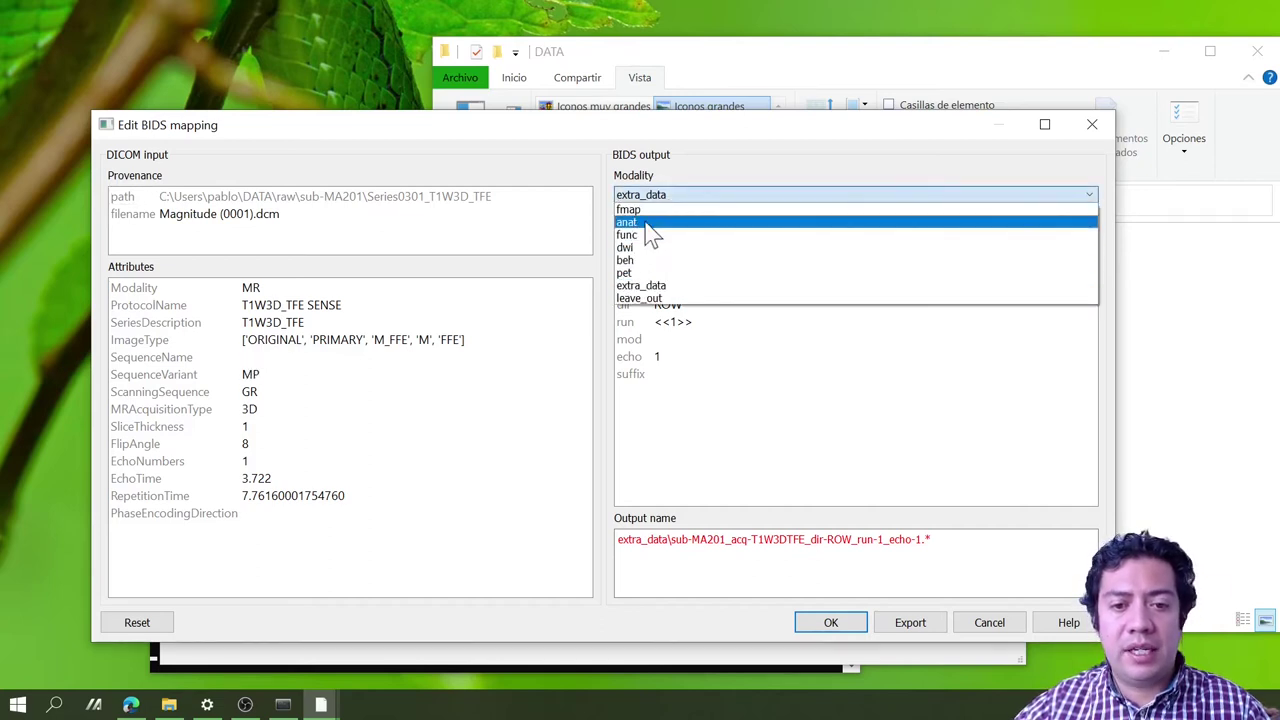
left_click(645, 223)
left_click(699, 237)
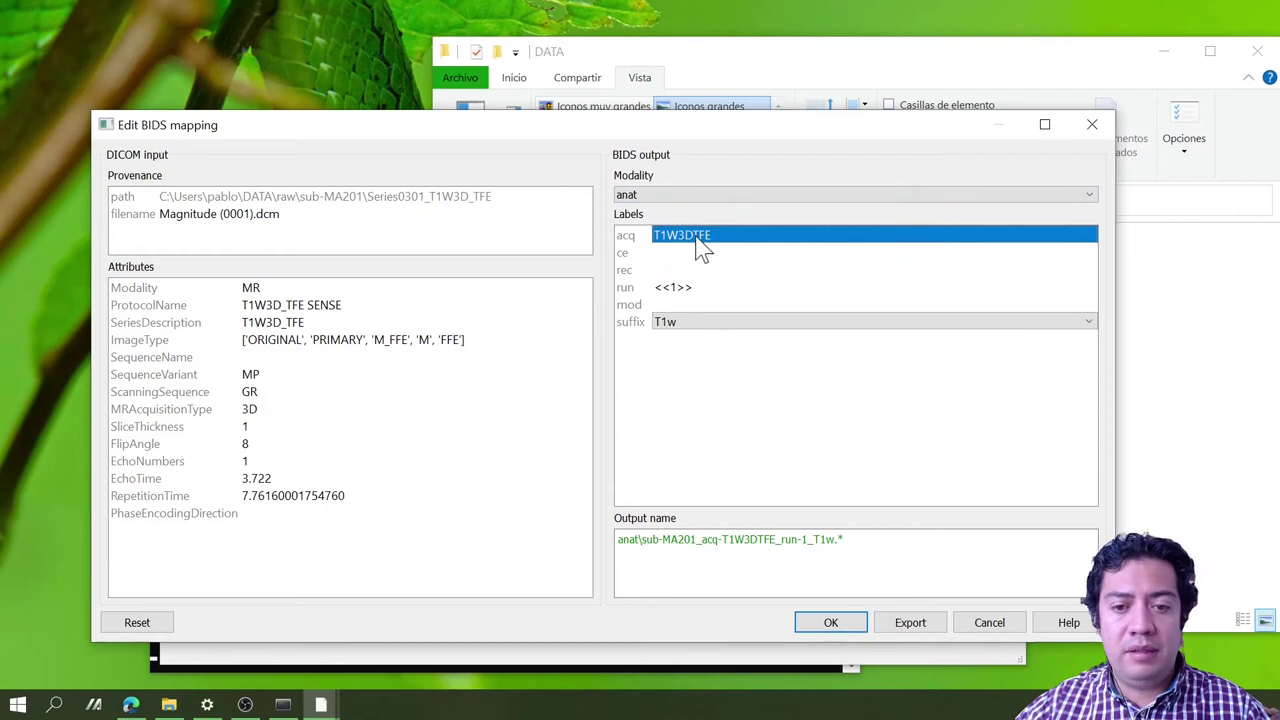
left_click(680, 322)
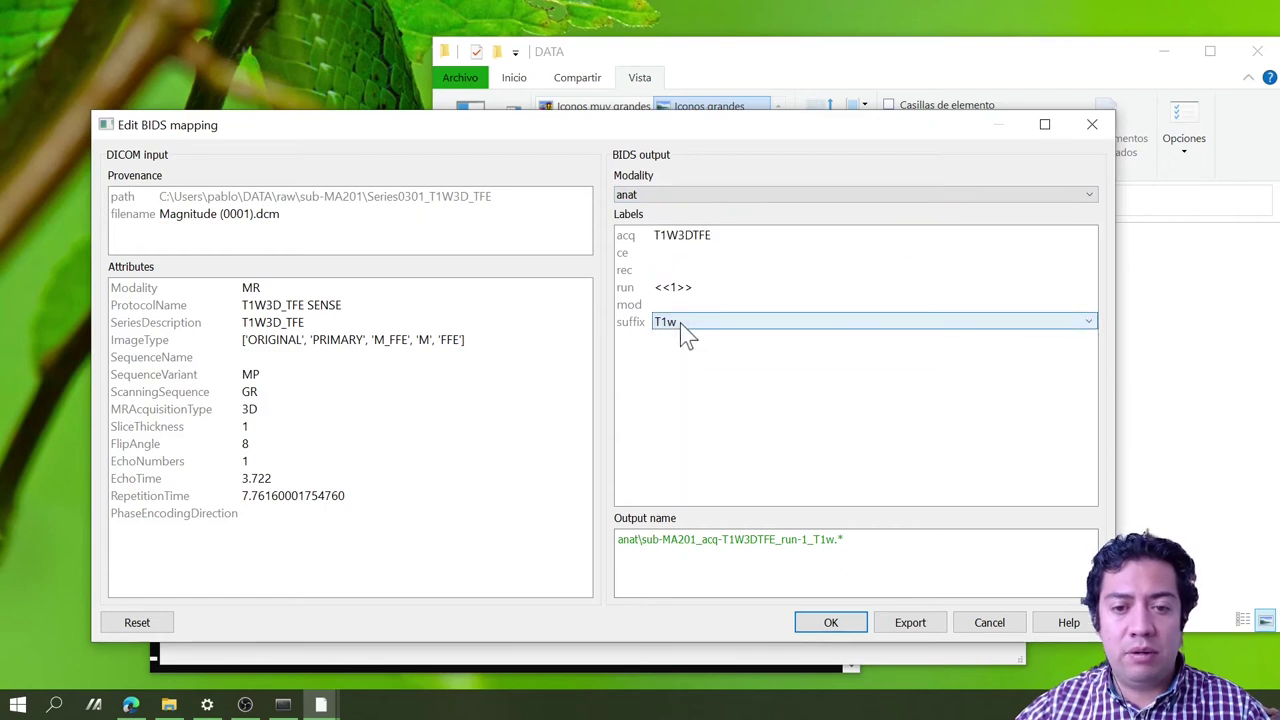
double_click(687, 237)
key("BackSpace")
left_click(676, 270)
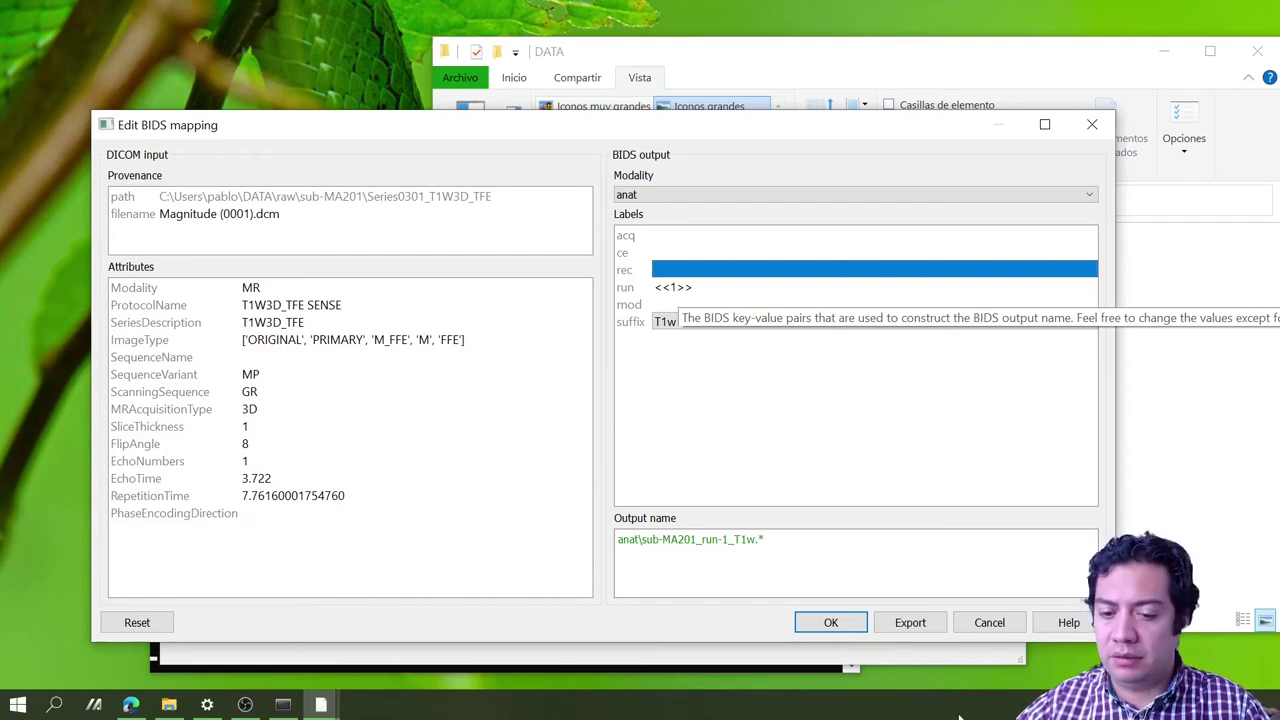
left_click(826, 630)
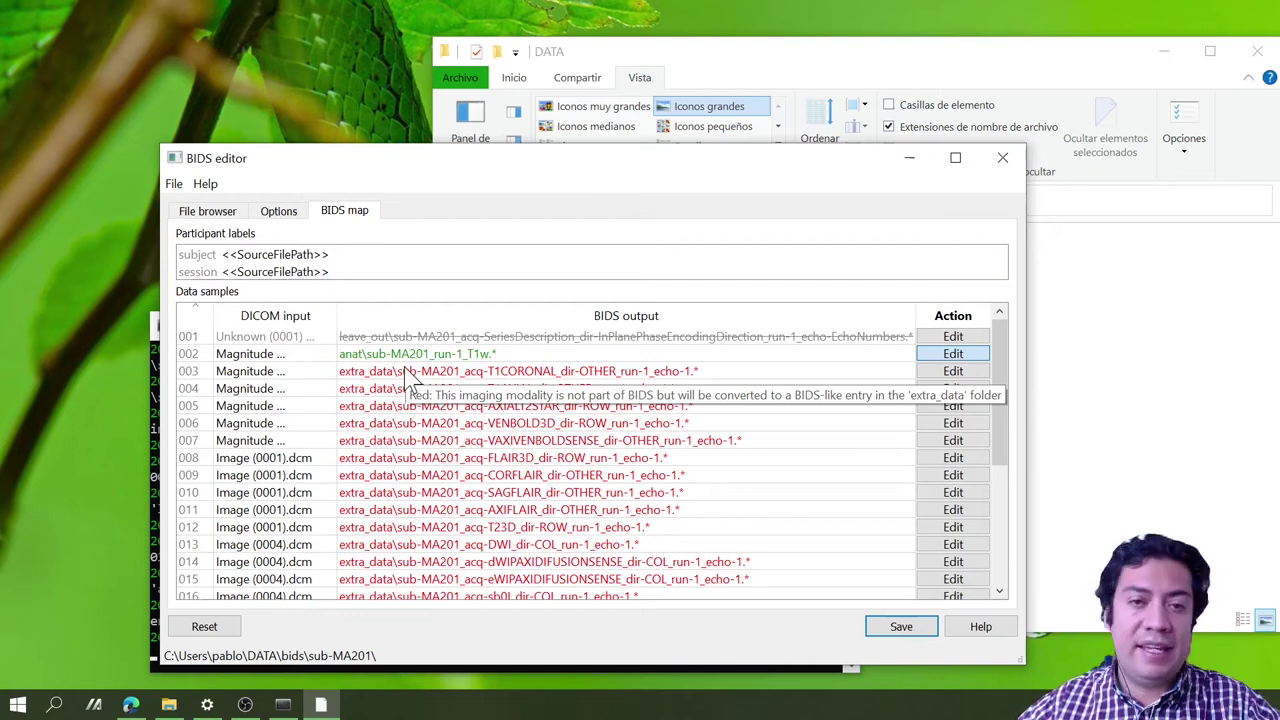
left_click(938, 362)
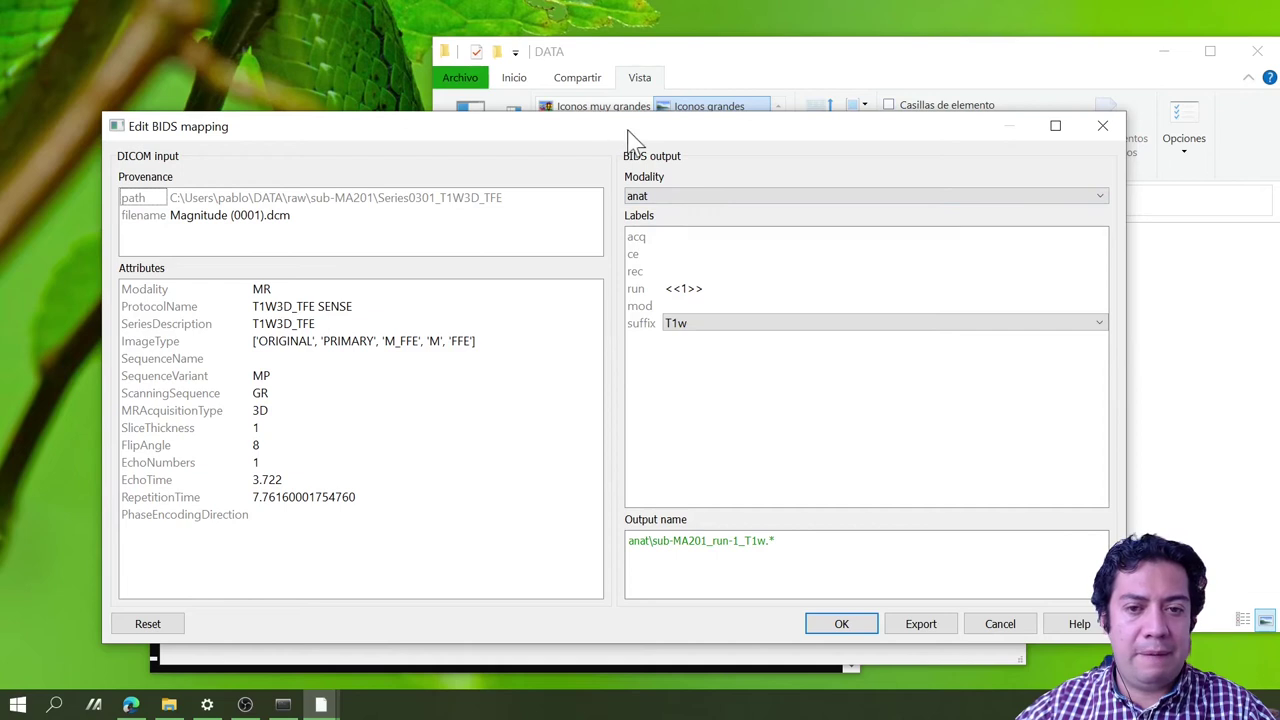
left_click(1102, 125)
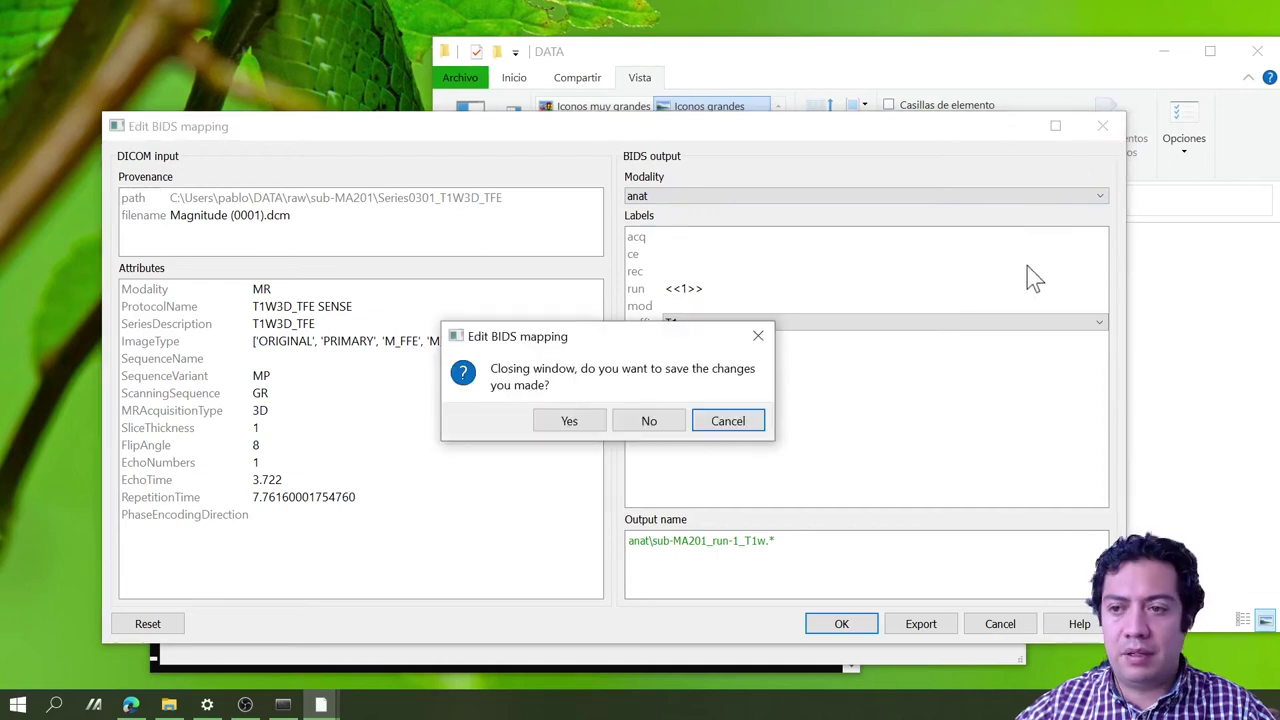
left_click(645, 424)
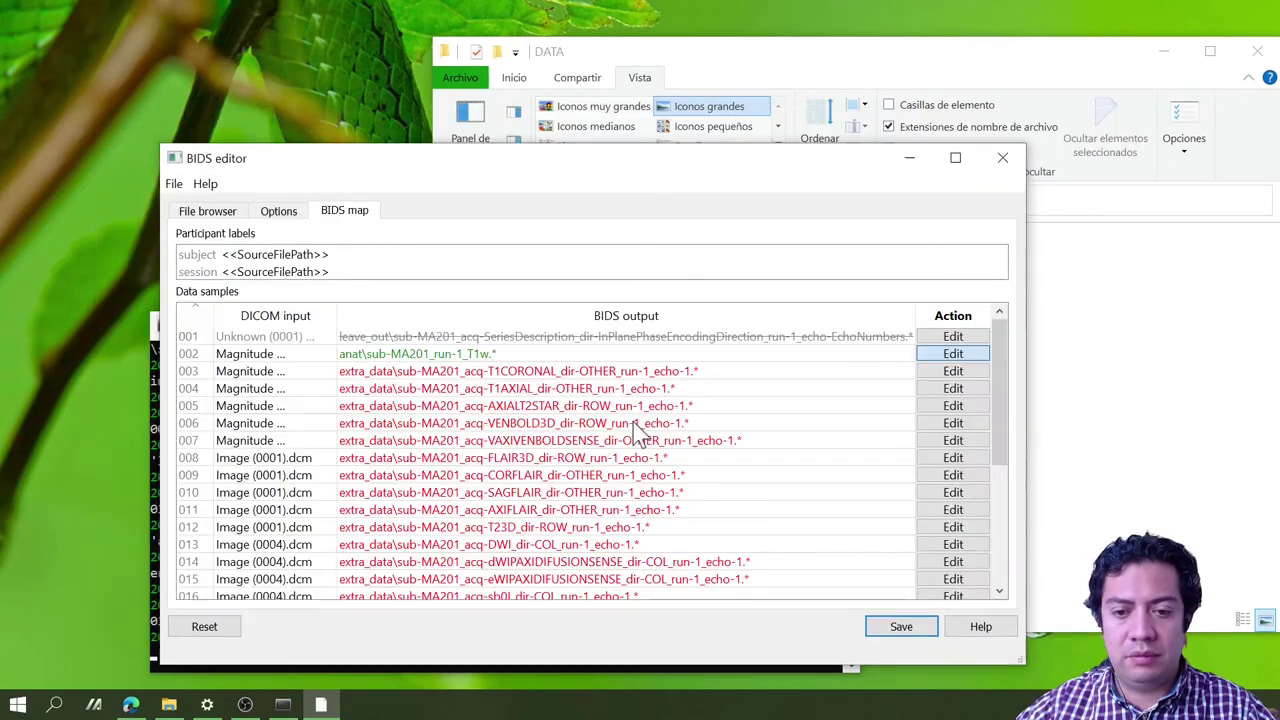
Step: Set the T1 CORONAL sample's modality to leave_out and accept the mapping
left_click(950, 374)
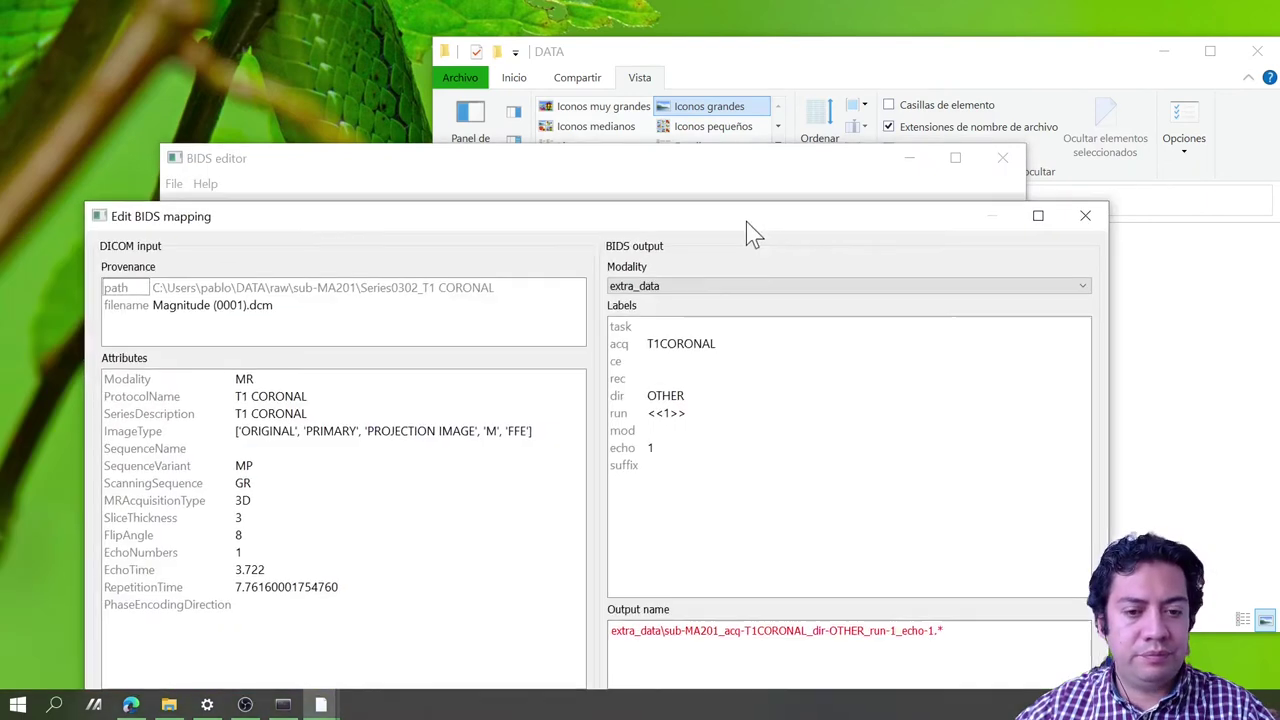
left_click_drag(746, 221, 734, 99)
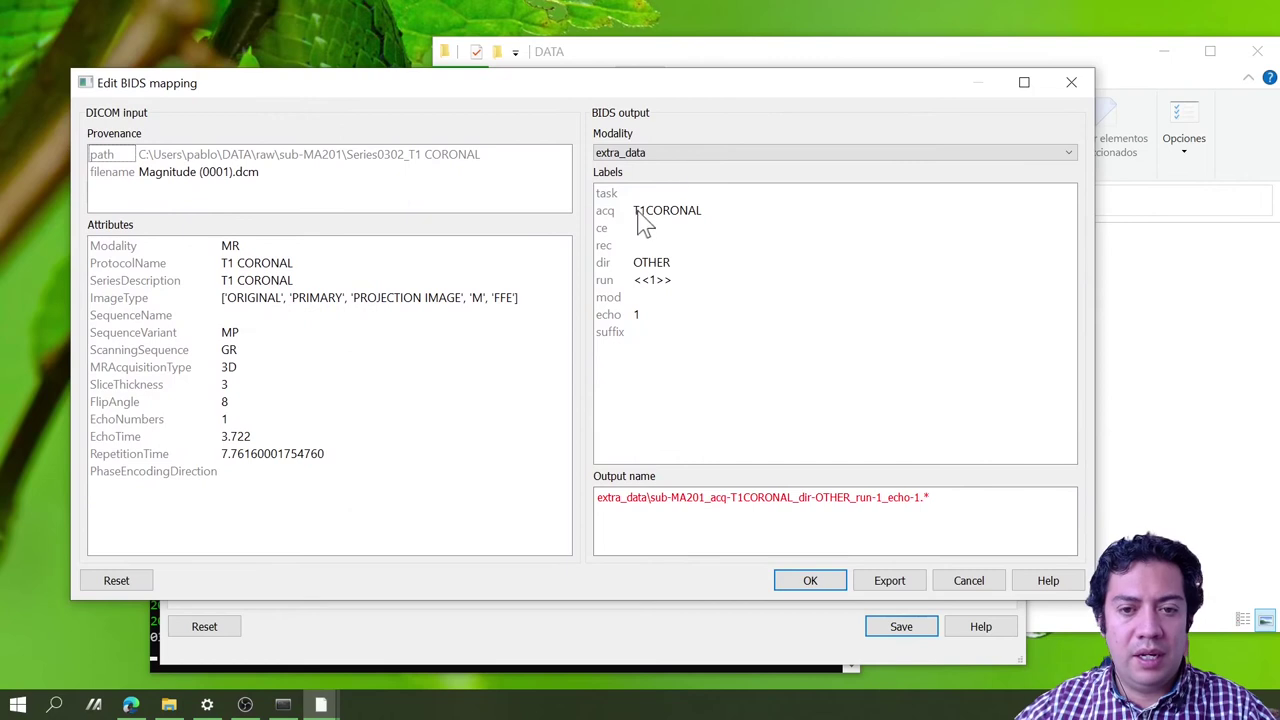
left_click(672, 148)
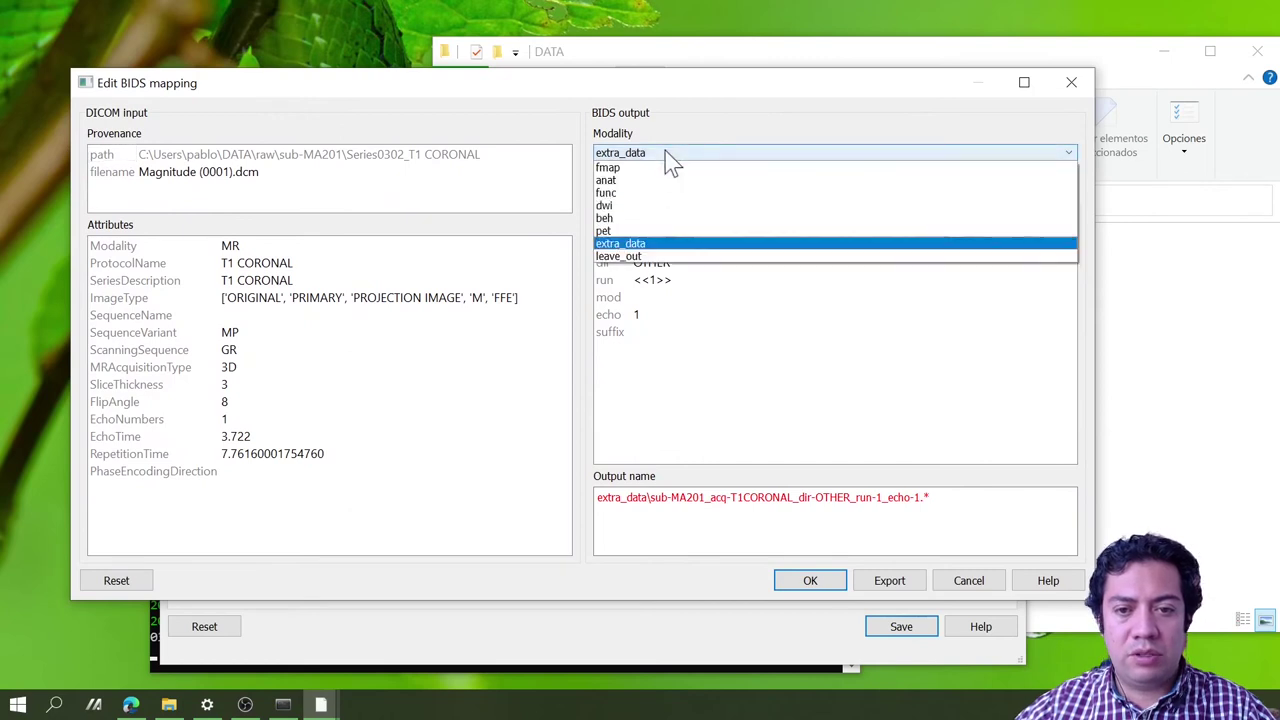
left_click(645, 266)
left_click(806, 582)
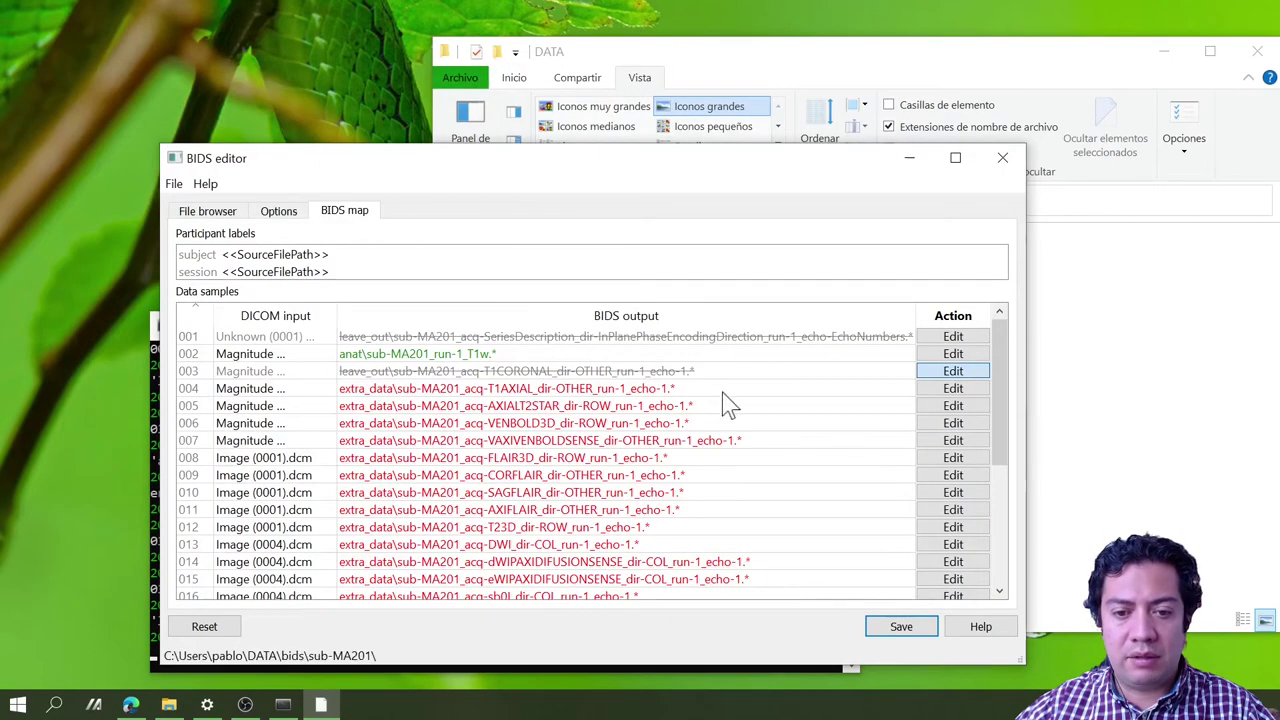
Step: Set the T1 AXIAL sample's modality to leave_out and accept the mapping
left_click(931, 389)
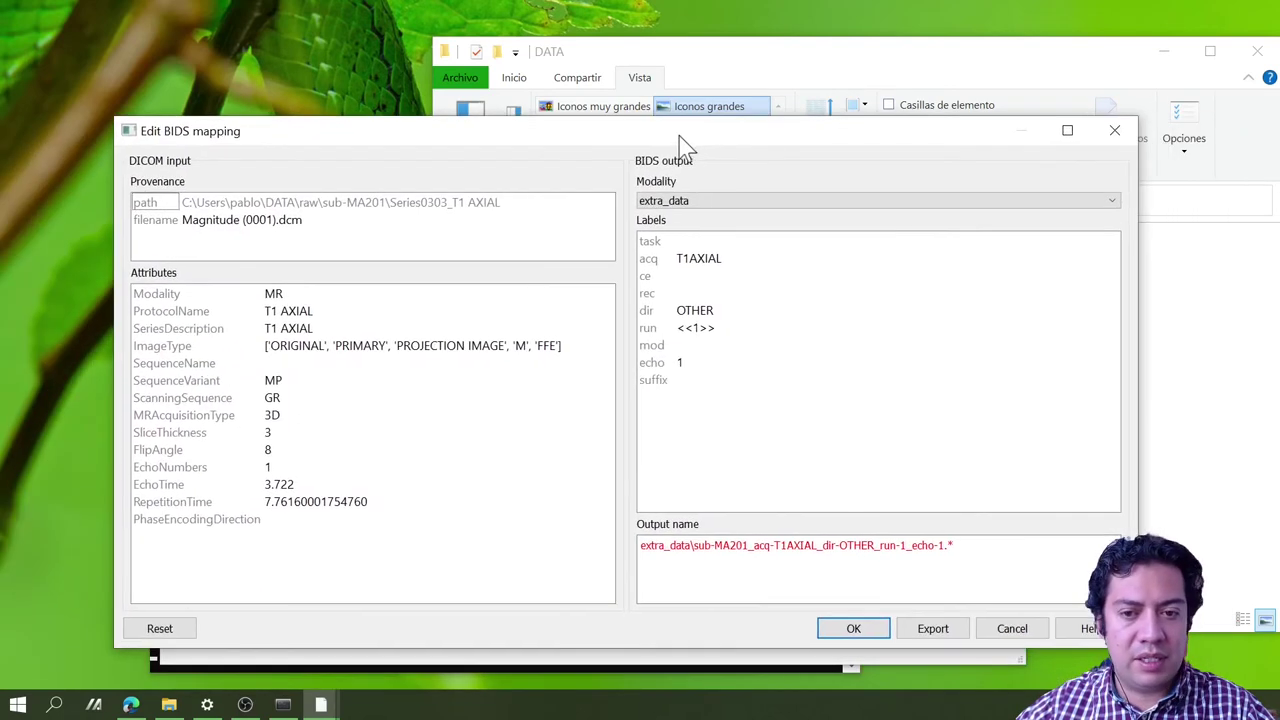
left_click(706, 205)
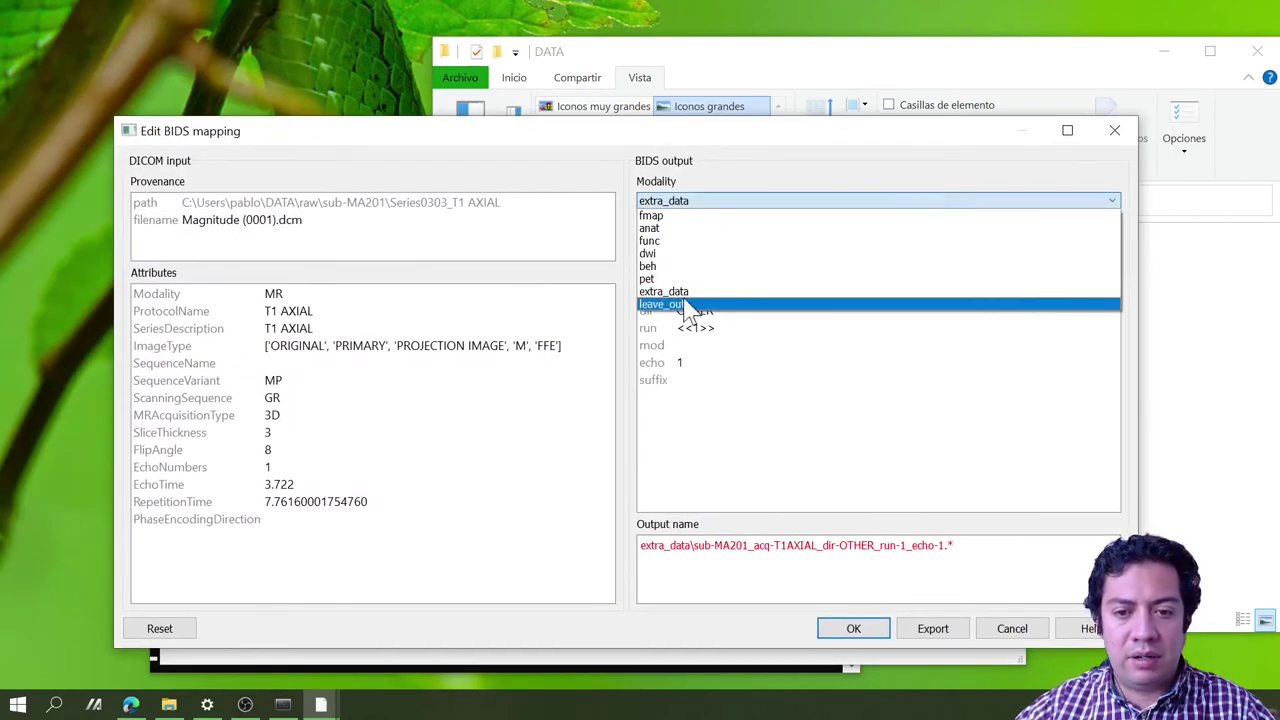
left_click(694, 302)
left_click(855, 627)
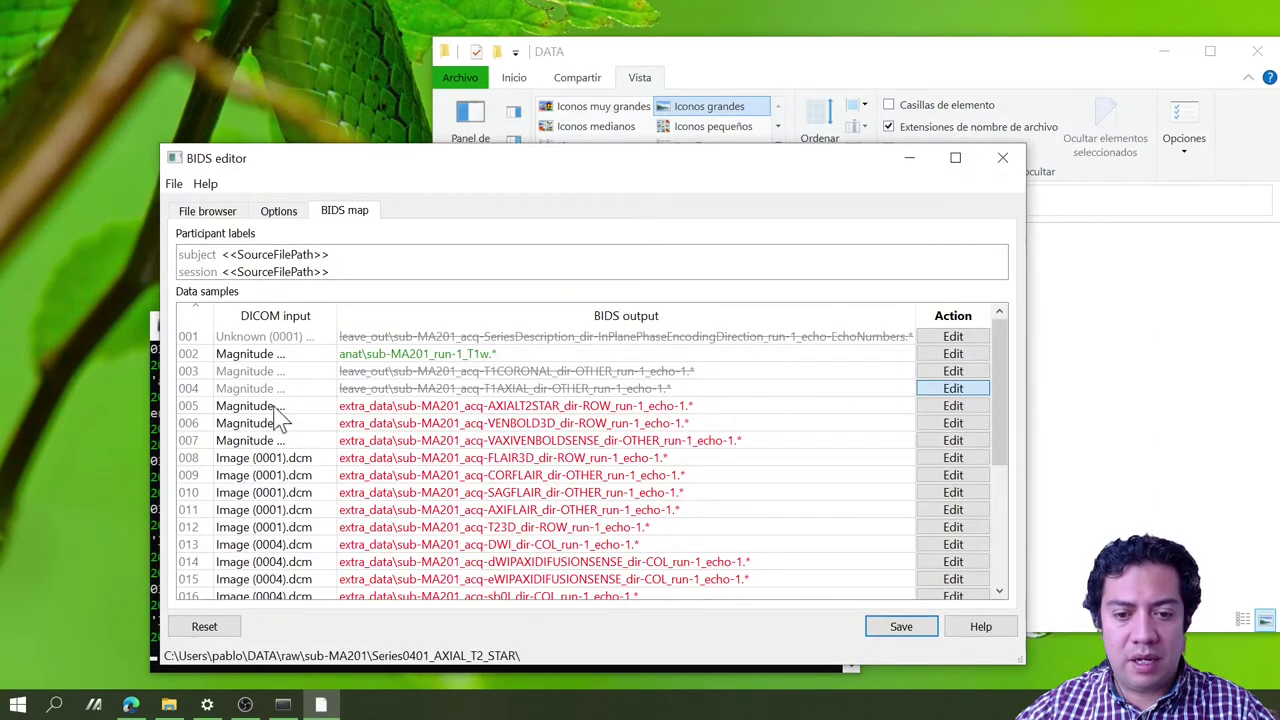
Step: Set the AXIAL_T2_STAR sample's modality to anat and its suffix to T2star
left_click(940, 408)
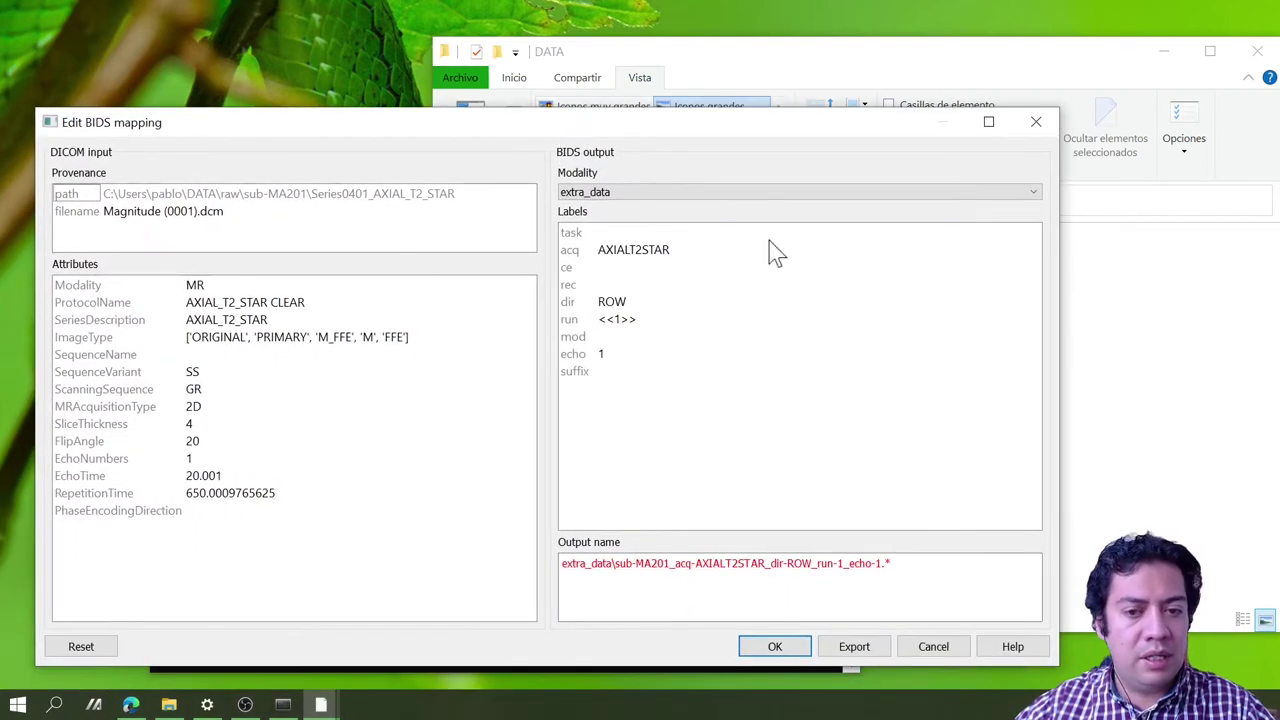
left_click(626, 190)
left_click(600, 220)
left_click(617, 233)
left_click(617, 233)
key("BackSpace")
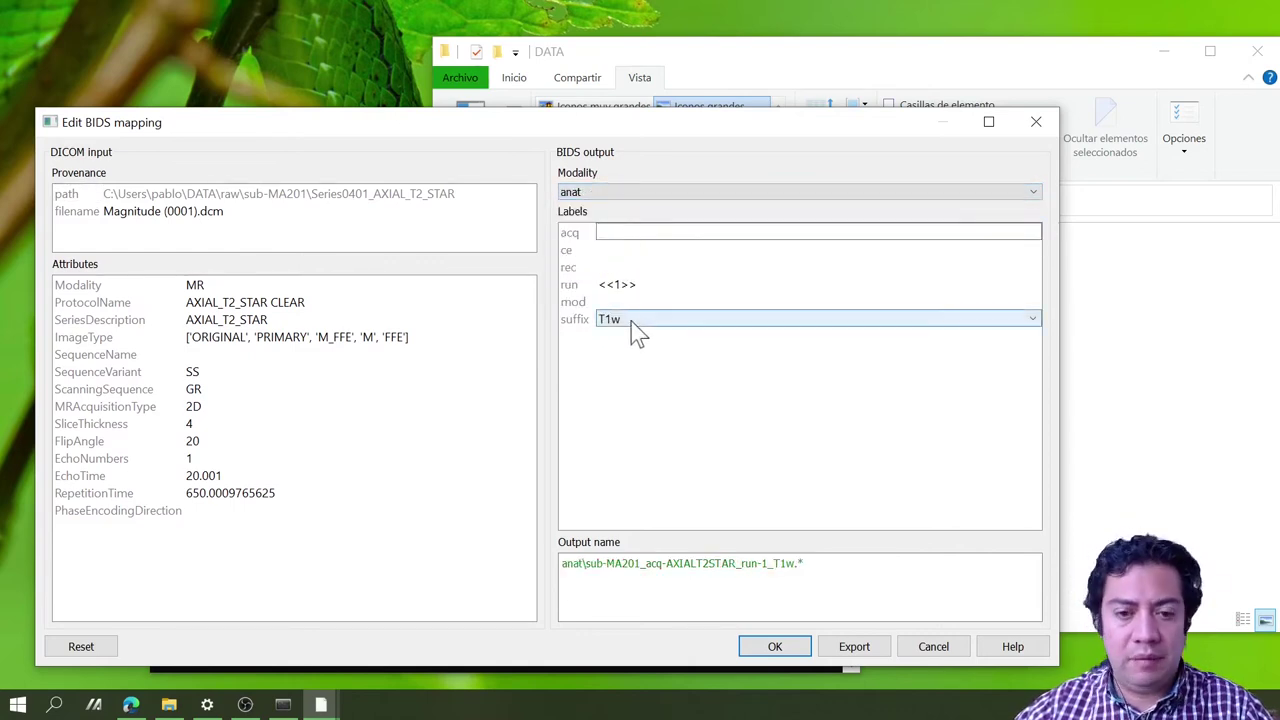
left_click(630, 319)
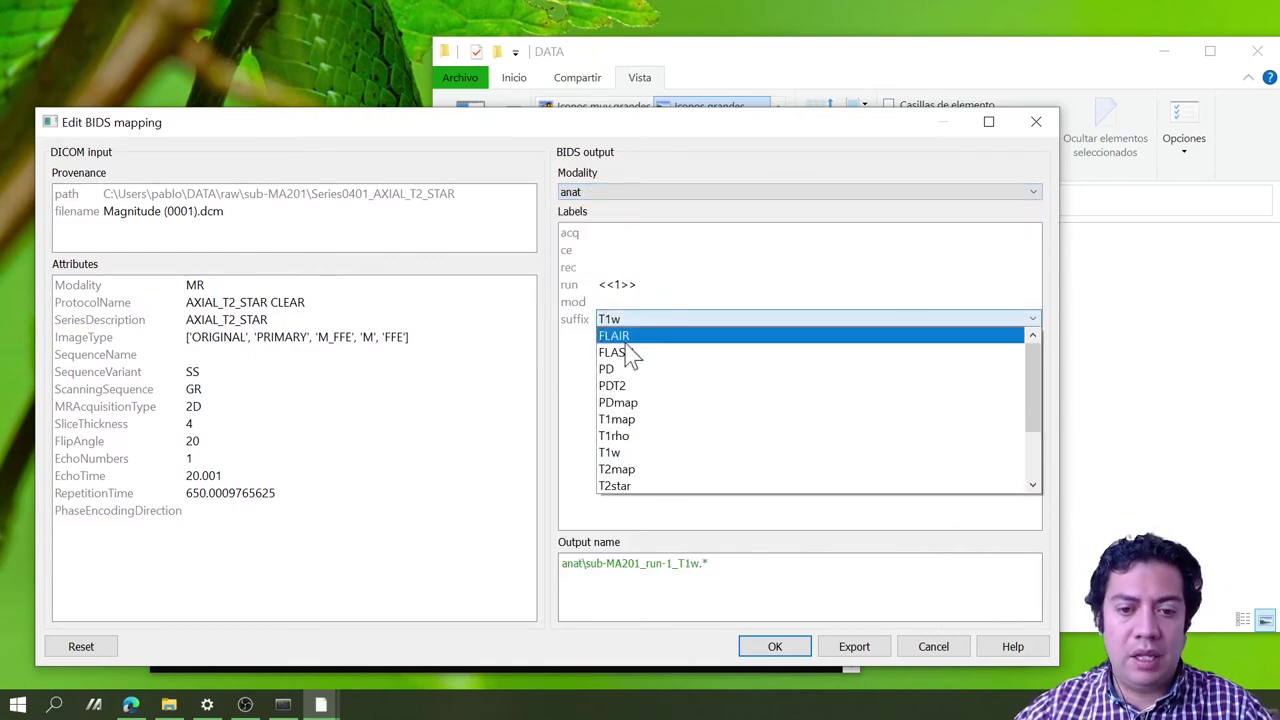
left_click(632, 487)
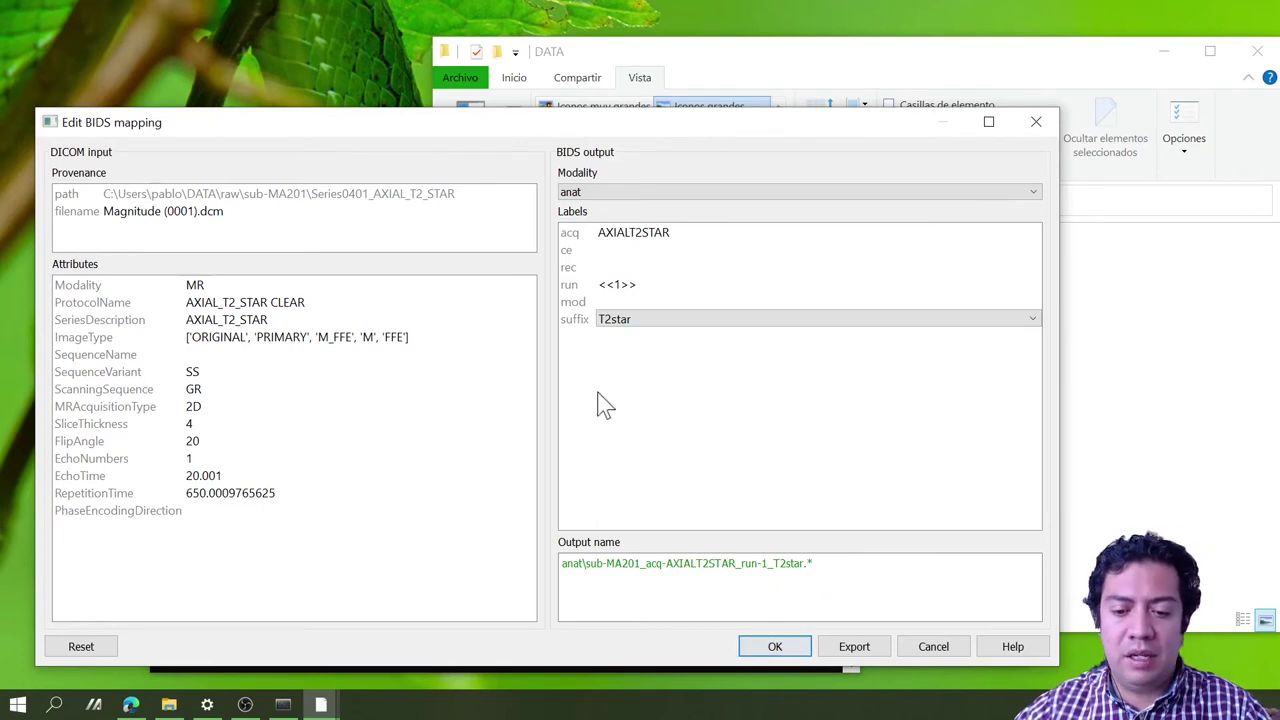
Step: Clear the acq label of the AXIAL_T2_STAR sample and accept the mapping
double_click(634, 232)
key("BackSpace")
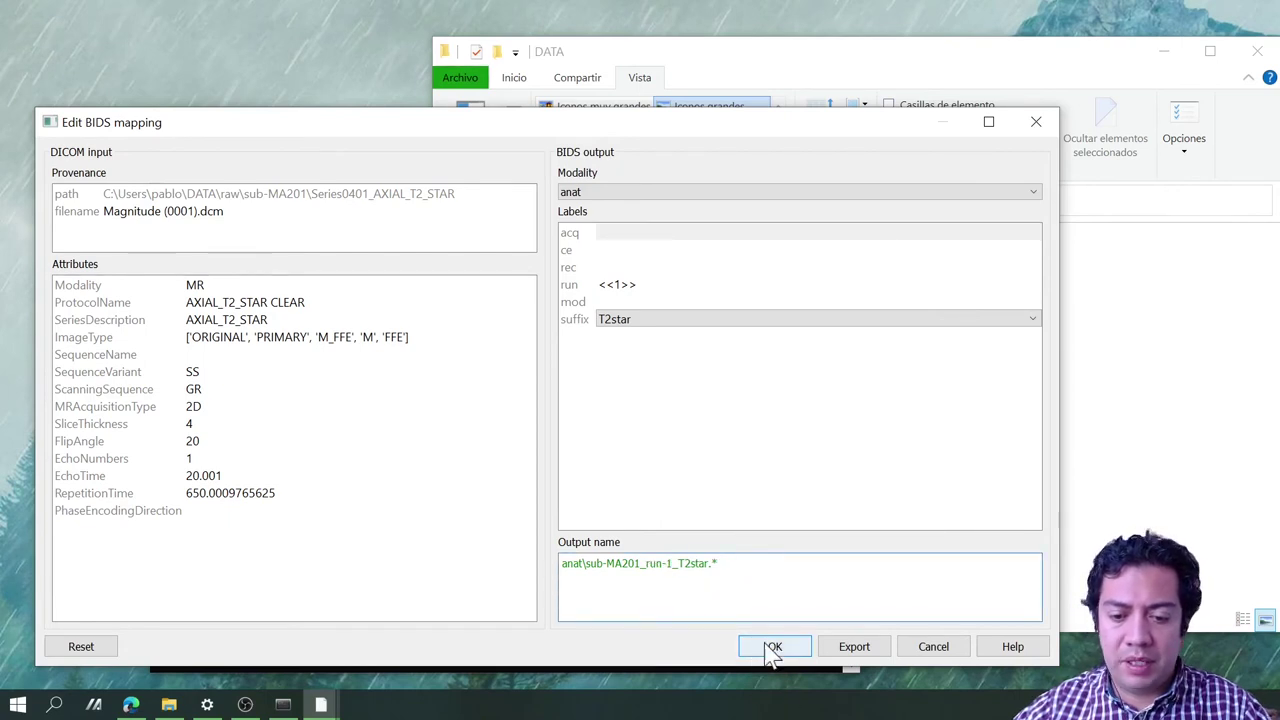
left_click(772, 648)
Step: Keep the VEN_BOLD_3D sample's modality as extra_data and set its acq label to SWI
scroll(490, 430, "down", 1)
scroll(483, 440, "up", 1)
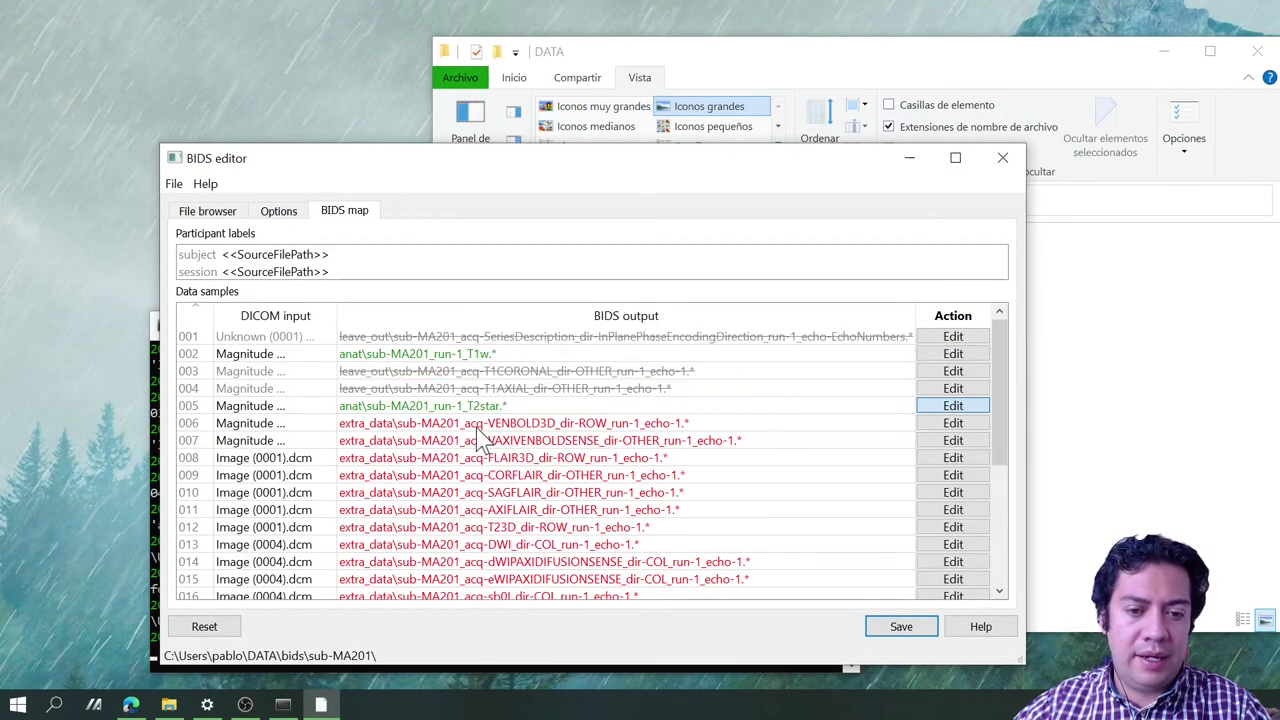
left_click(952, 424)
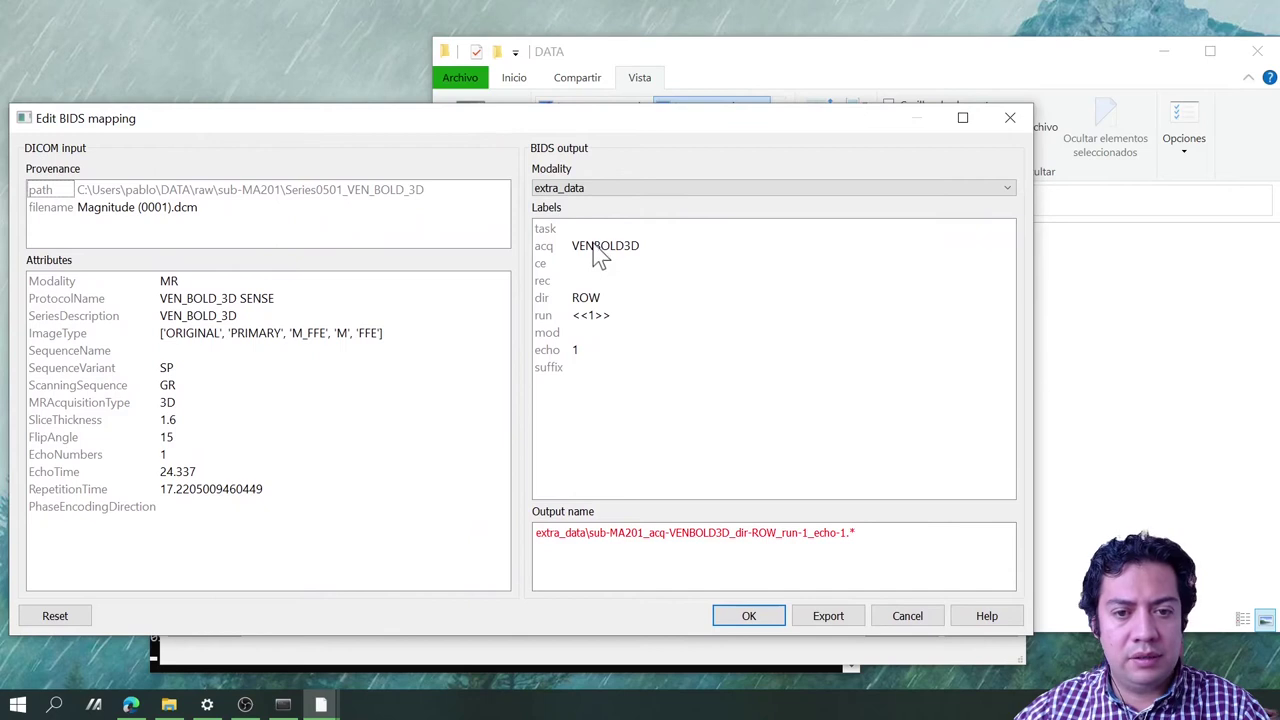
left_click(576, 186)
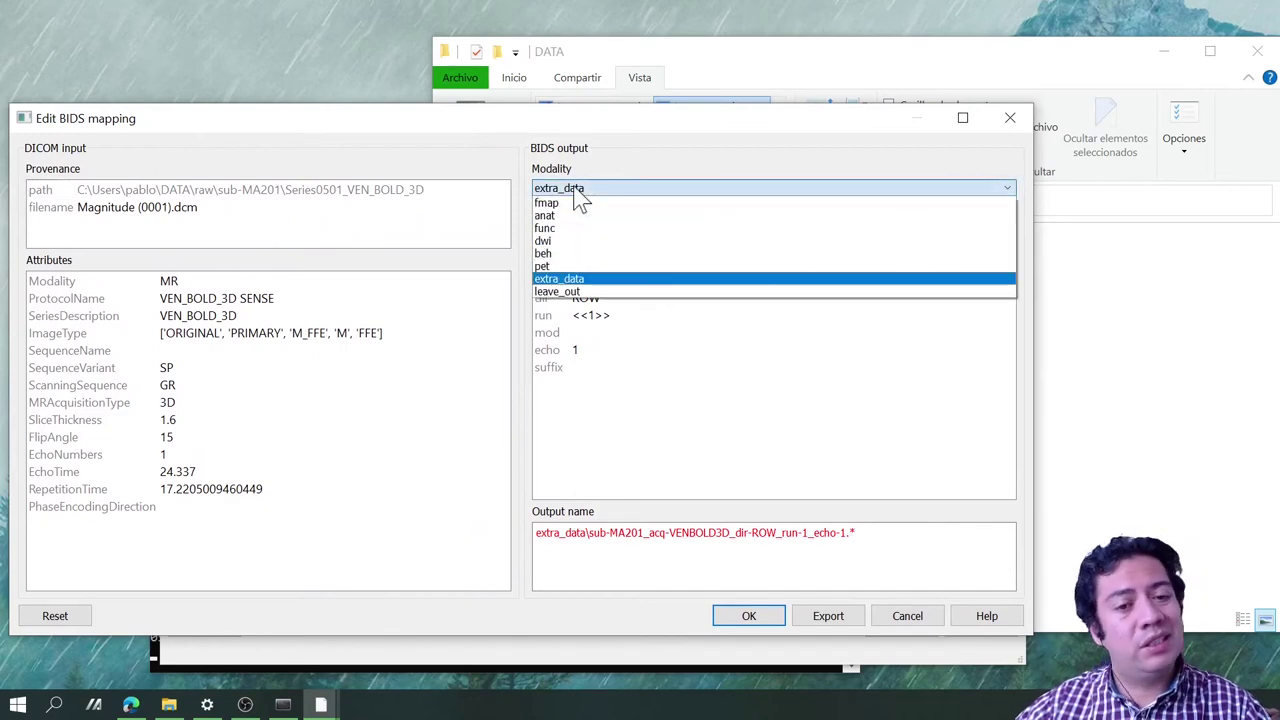
left_click(572, 279)
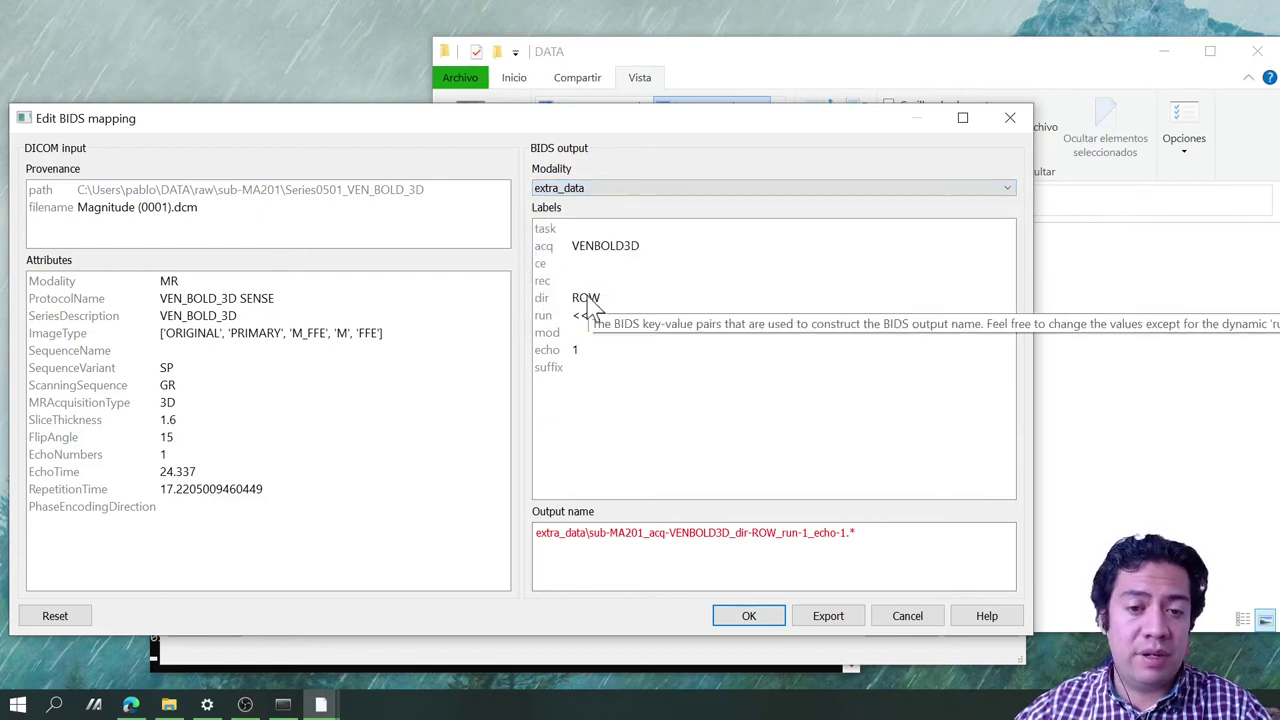
double_click(617, 250)
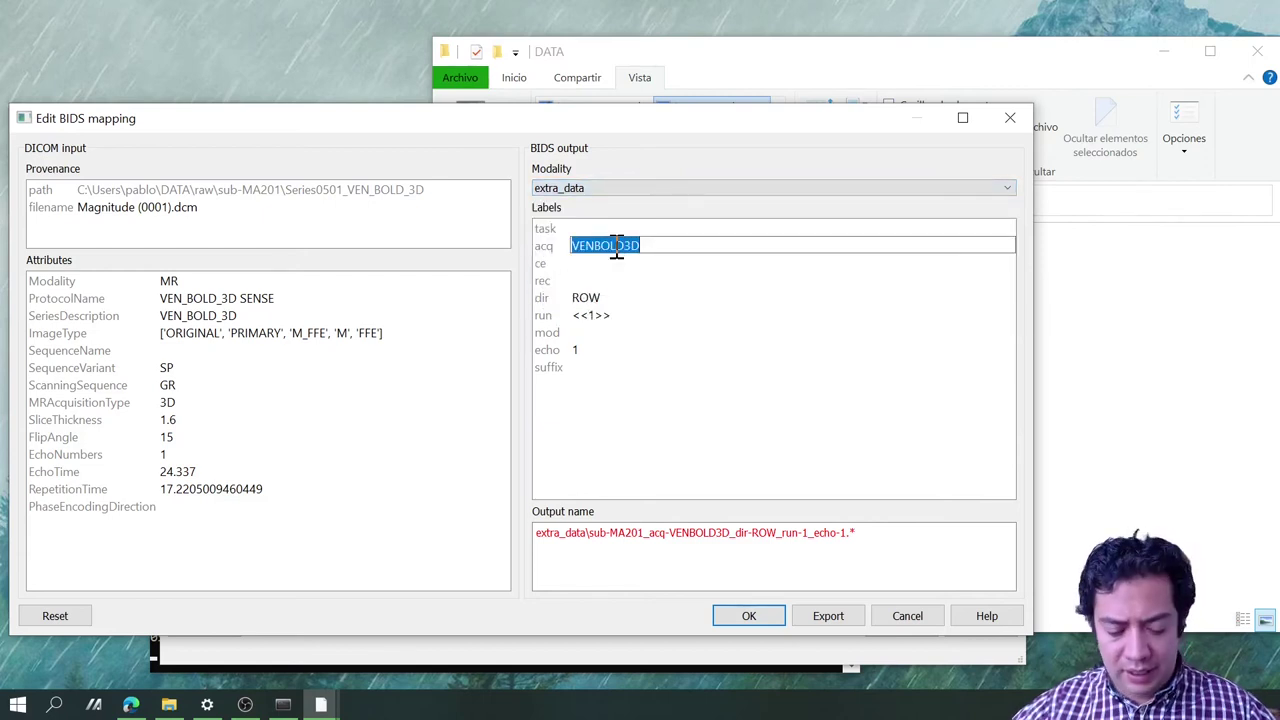
type("SWI")
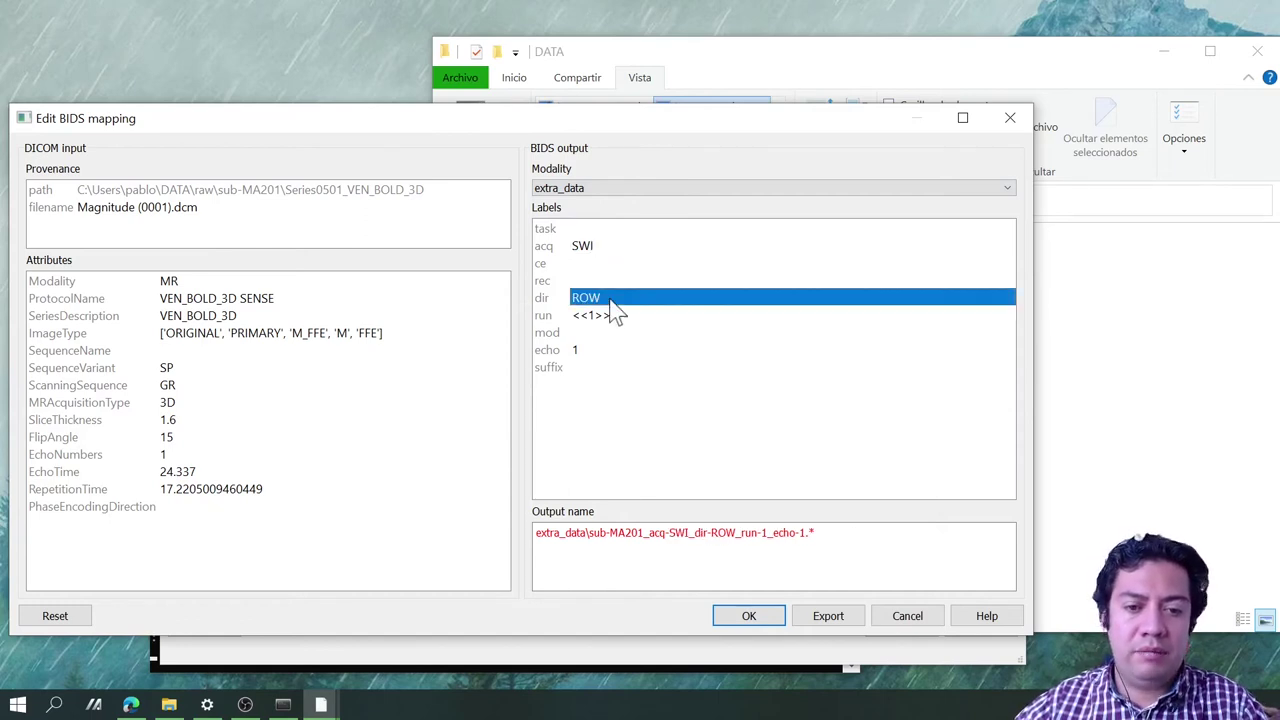
Step: Clear the dir label of the VEN_BOLD_3D sample and accept the mapping
double_click(608, 300)
key("BackSpace")
double_click(603, 350)
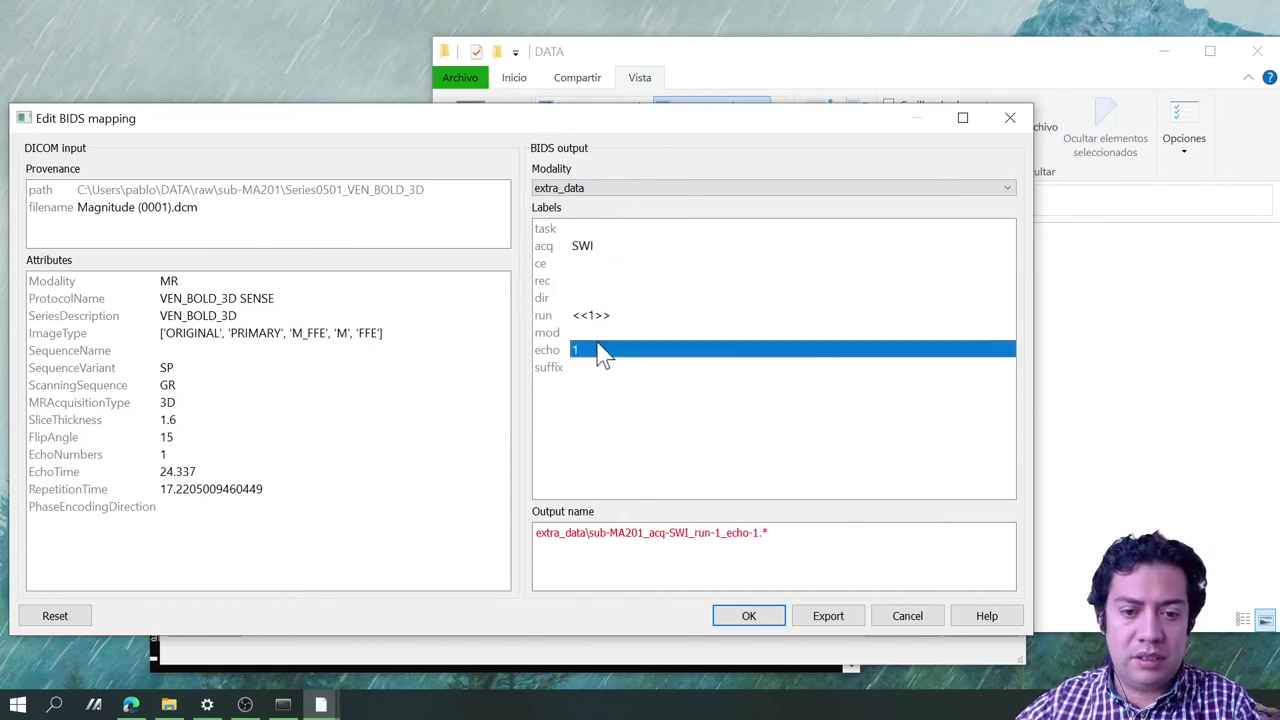
left_click(748, 616)
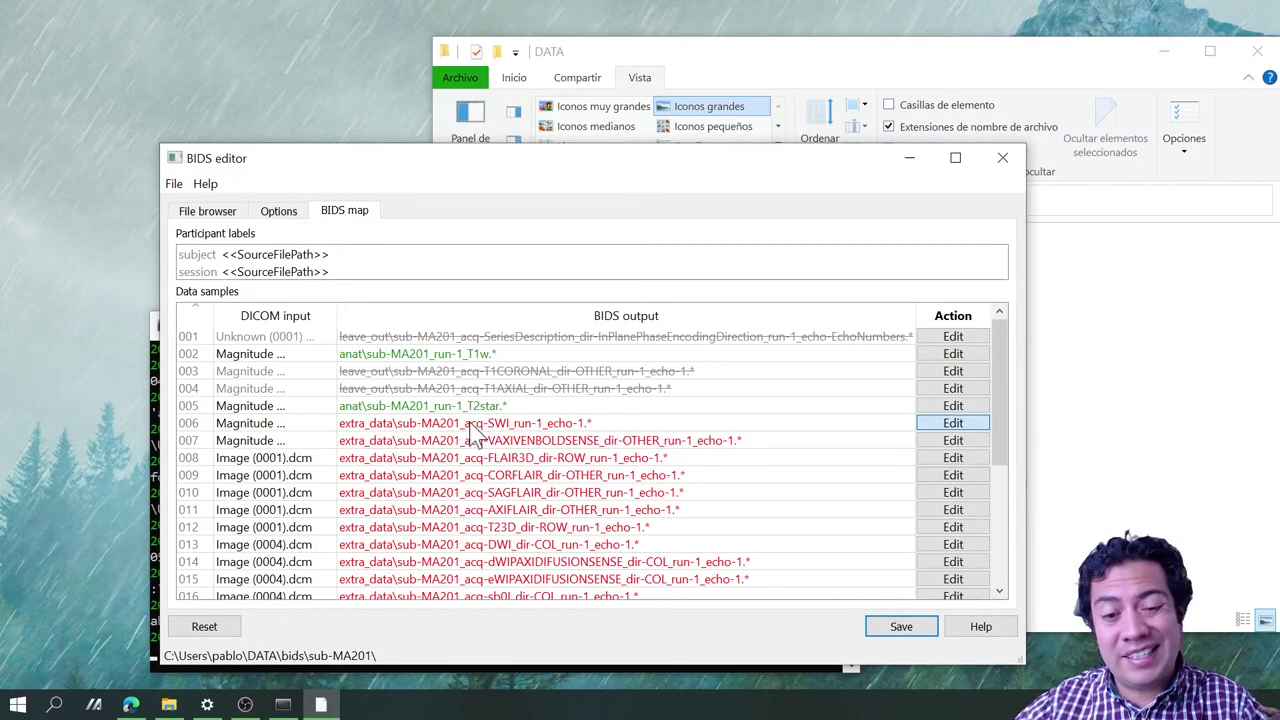
Step: Set the T2_3D sample's modality to anat and its suffix to T2w
mouse_move(396, 431)
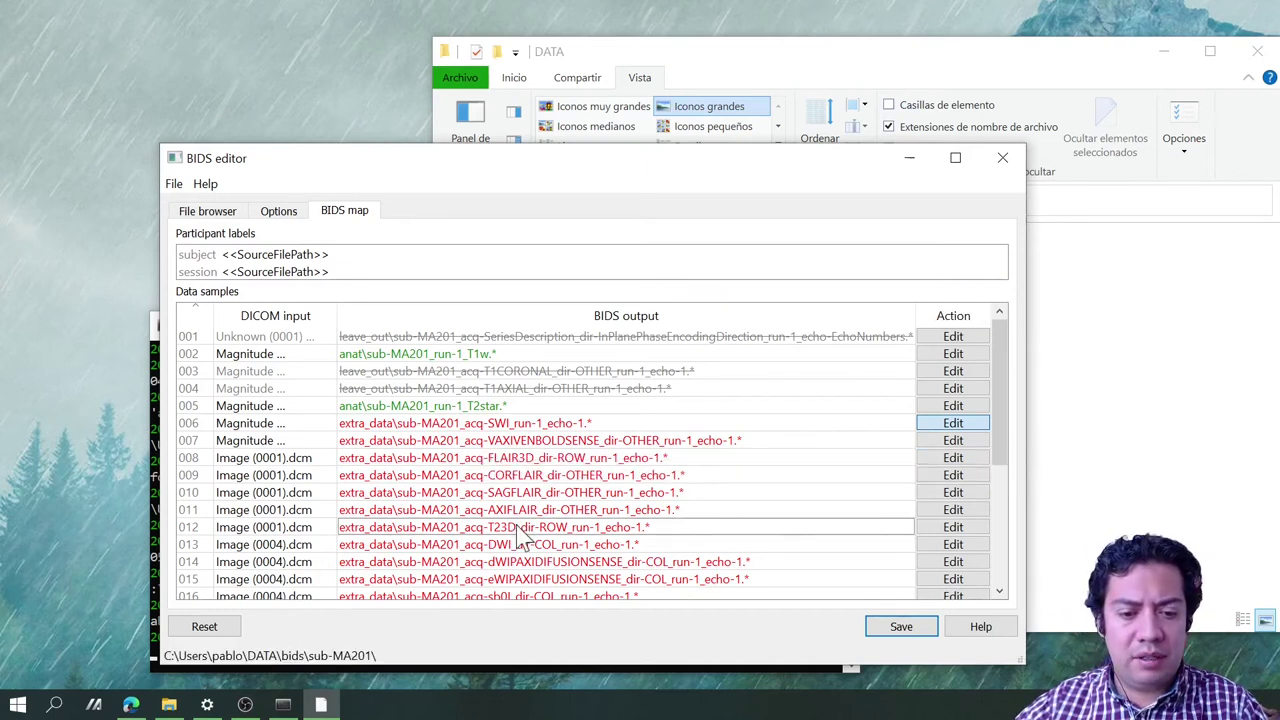
left_click(953, 527)
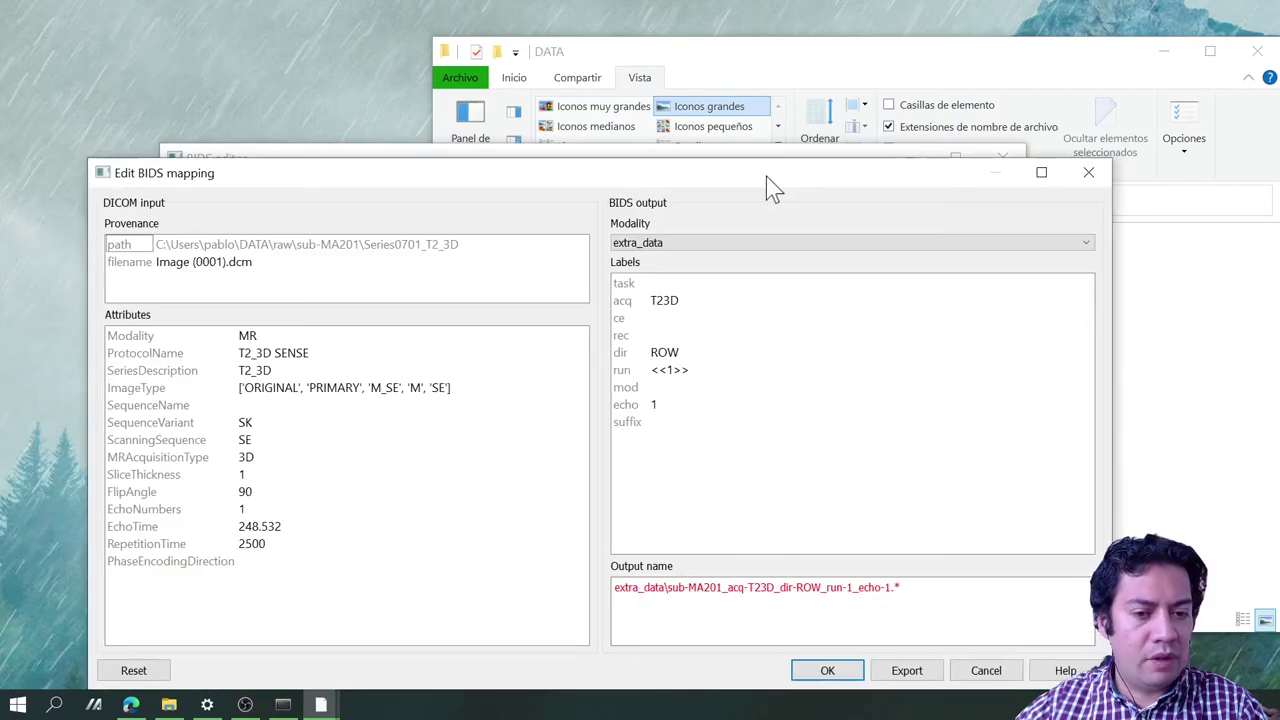
left_click_drag(766, 176, 692, 102)
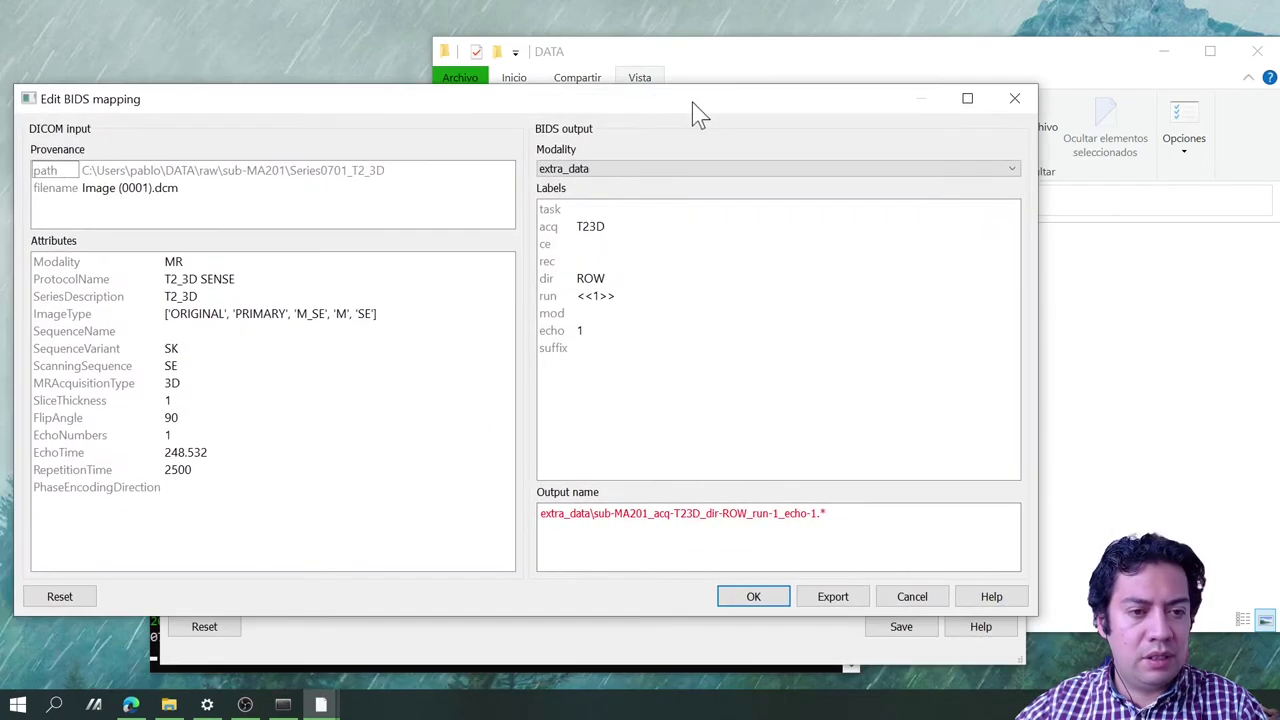
left_click(594, 169)
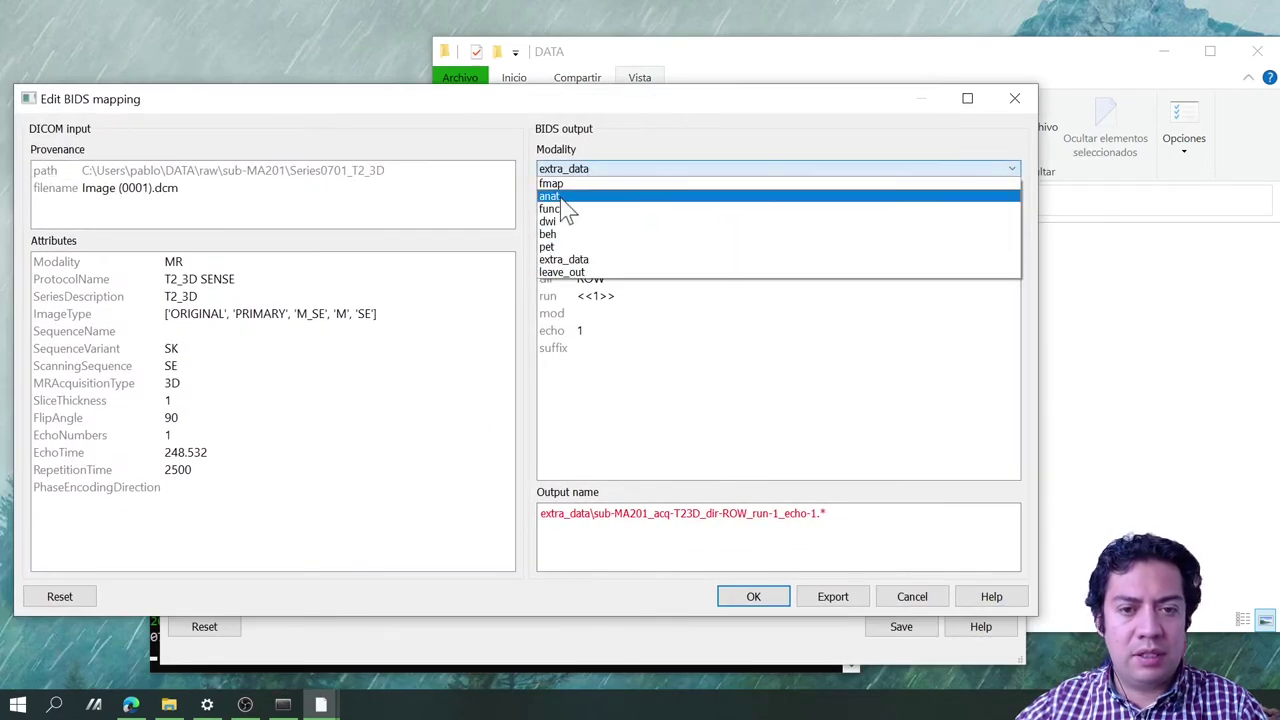
left_click(594, 192)
left_click(606, 212)
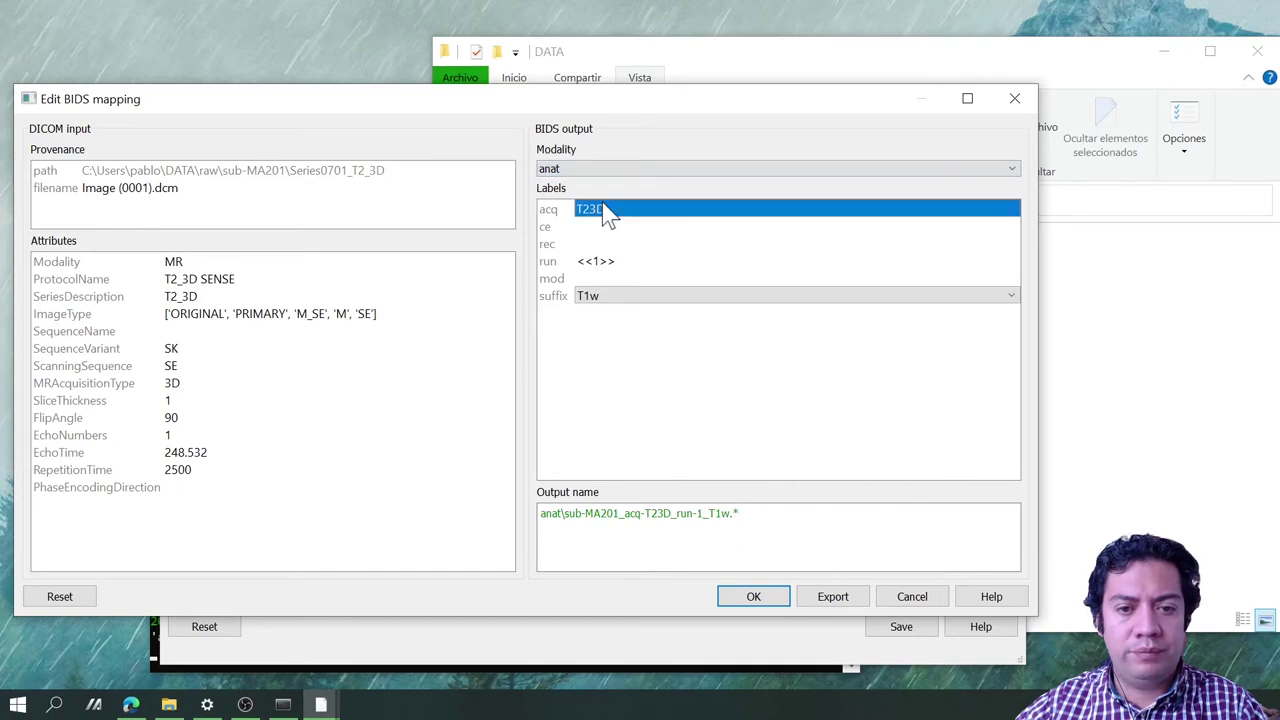
left_click(617, 295)
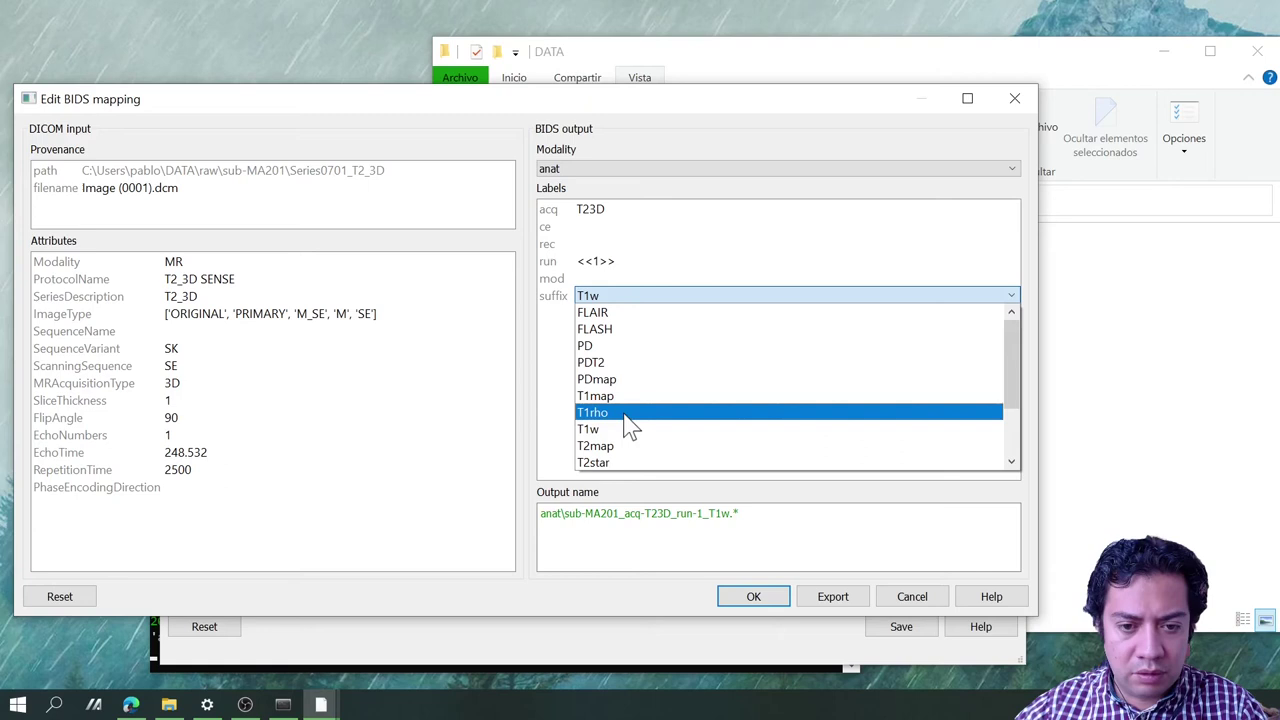
scroll(630, 425, "down", 2)
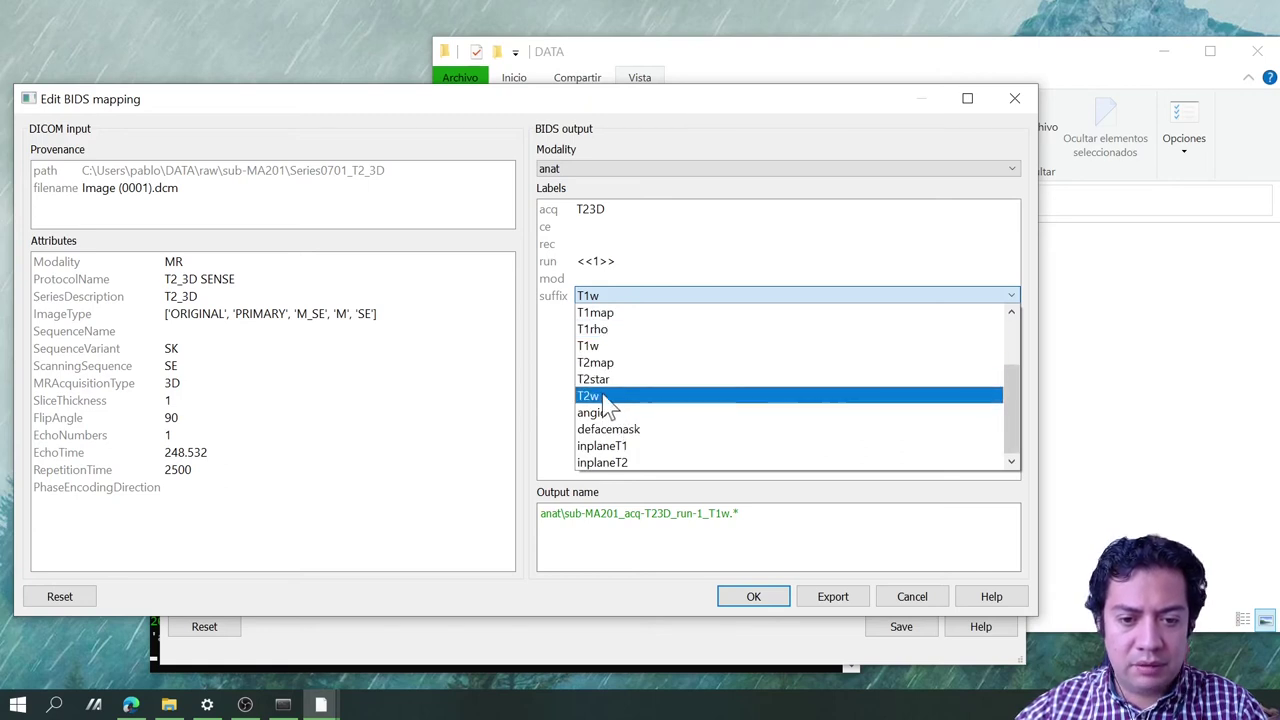
left_click(600, 397)
Step: Clear the acq label of the T2_3D sample and accept the mapping
double_click(600, 210)
key("BackSpace")
left_click(604, 244)
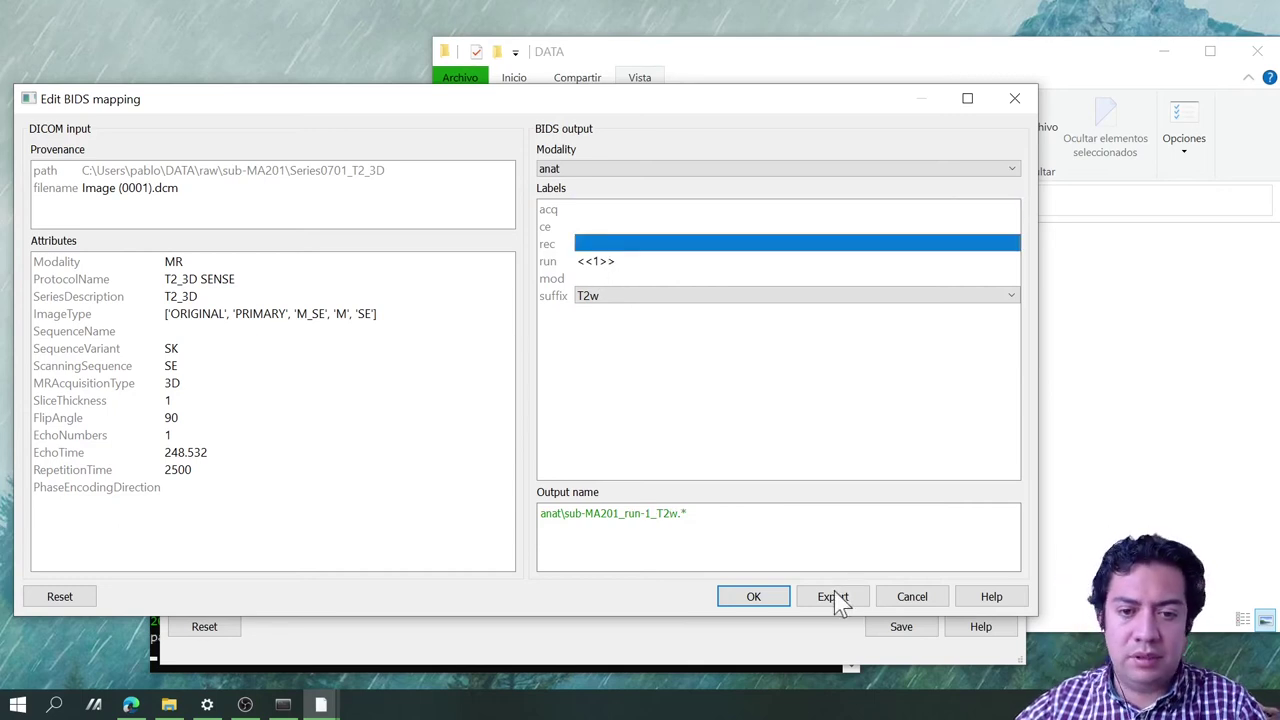
left_click(753, 597)
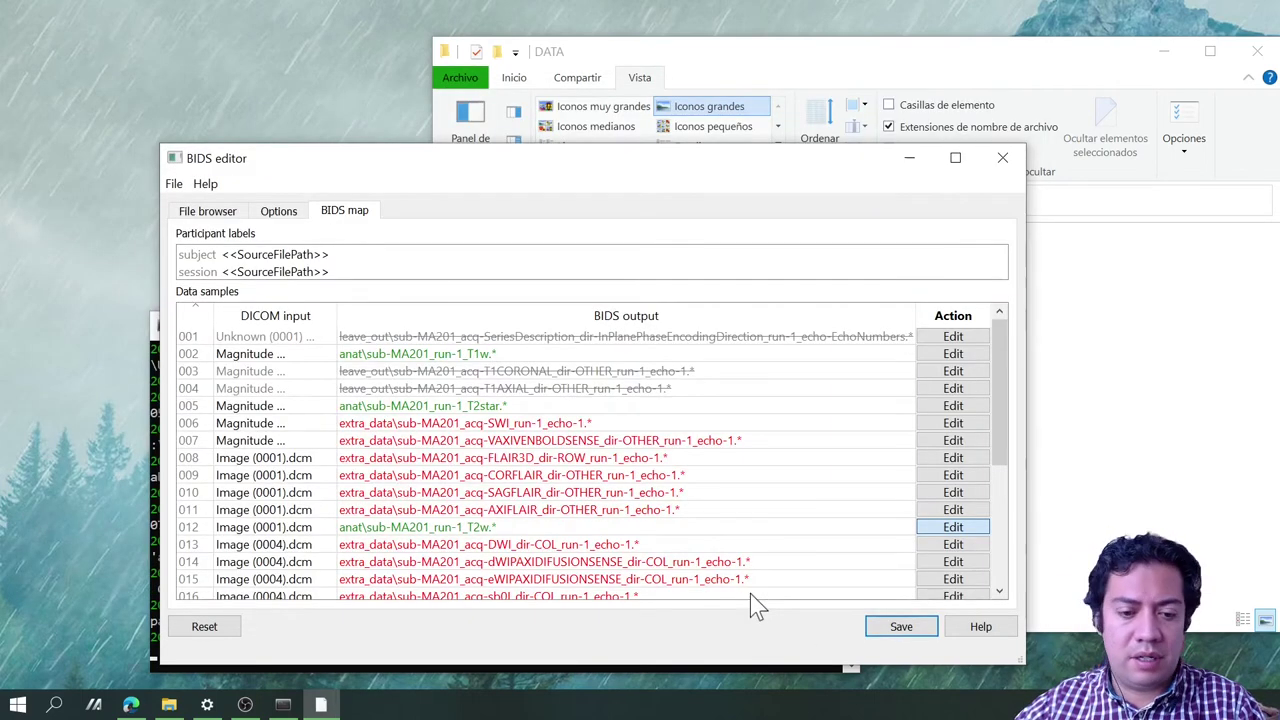
Step: Set the modality of data sample 018, the rsfMRI series, to func with the suffix bold
scroll(670, 508, "down", 2)
scroll(666, 494, "down", 1)
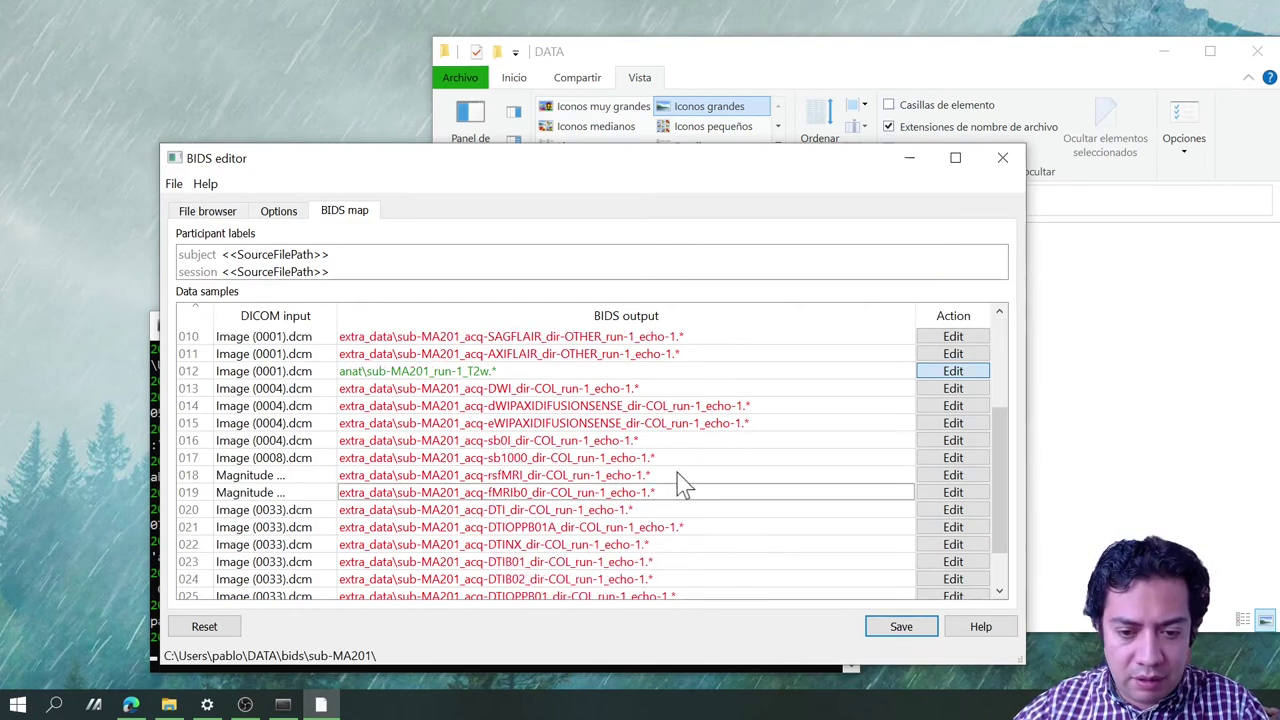
left_click(950, 475)
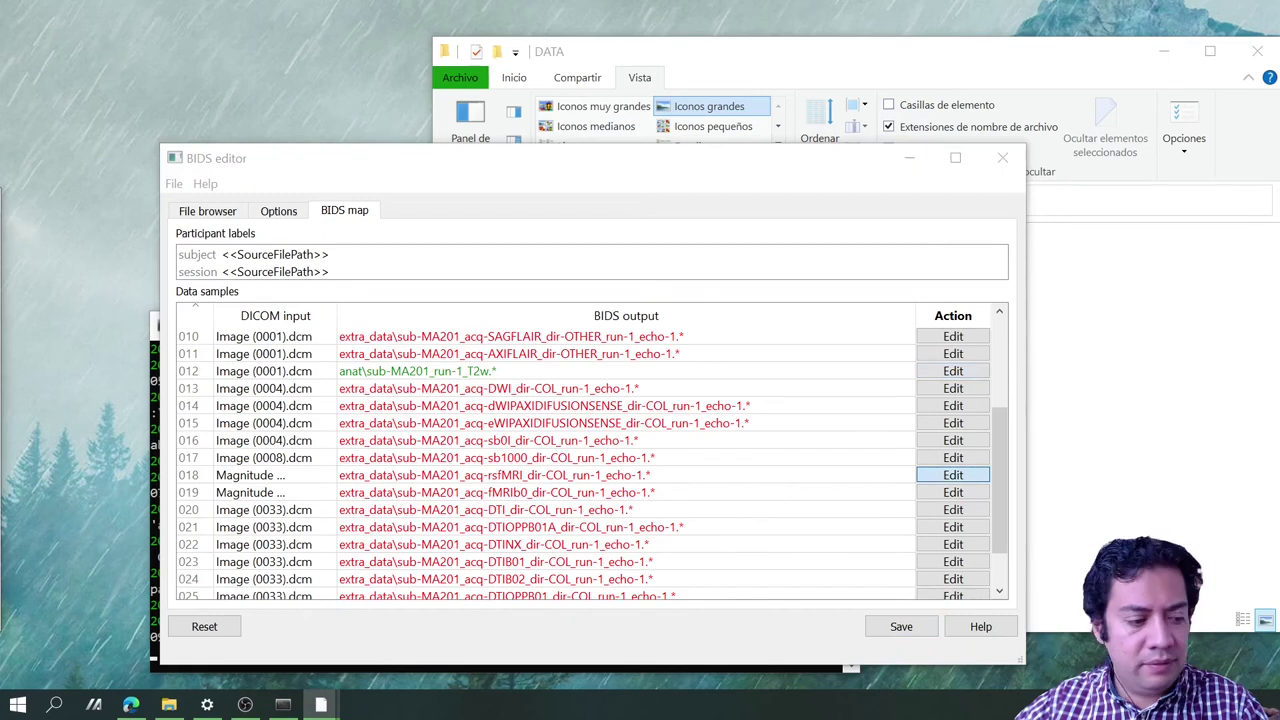
left_click(628, 189)
left_click(594, 220)
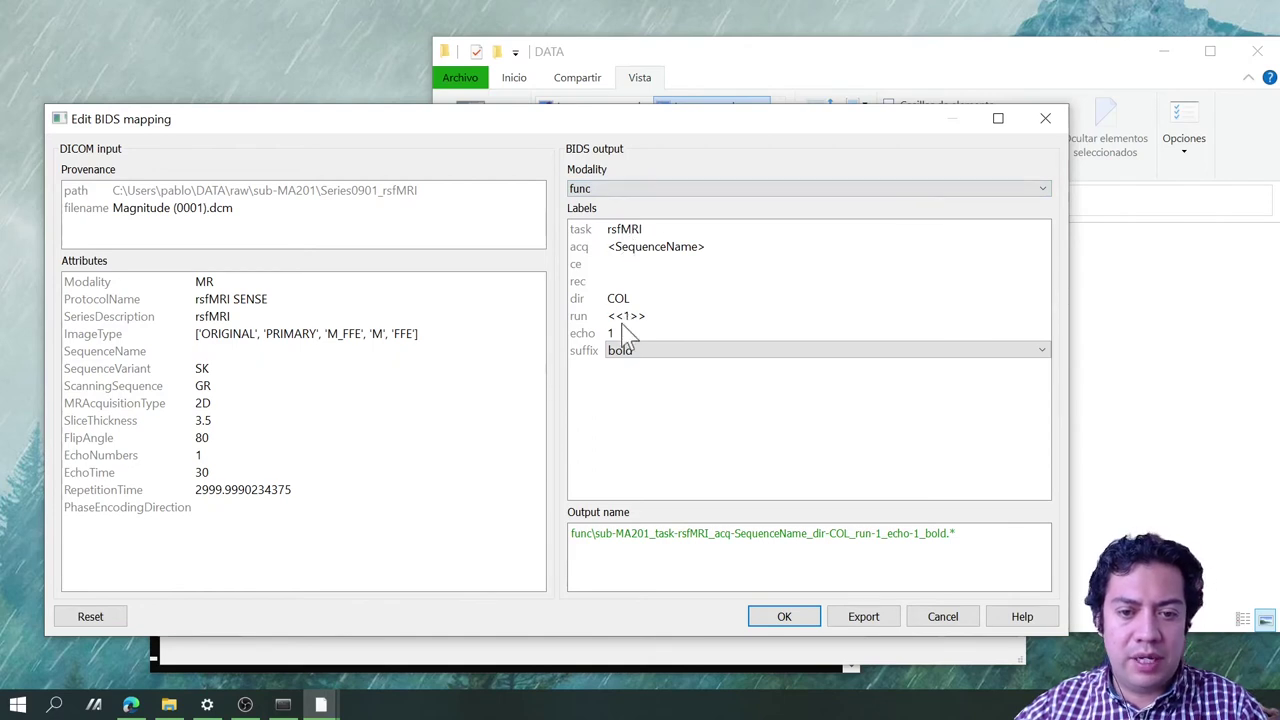
left_click(628, 352)
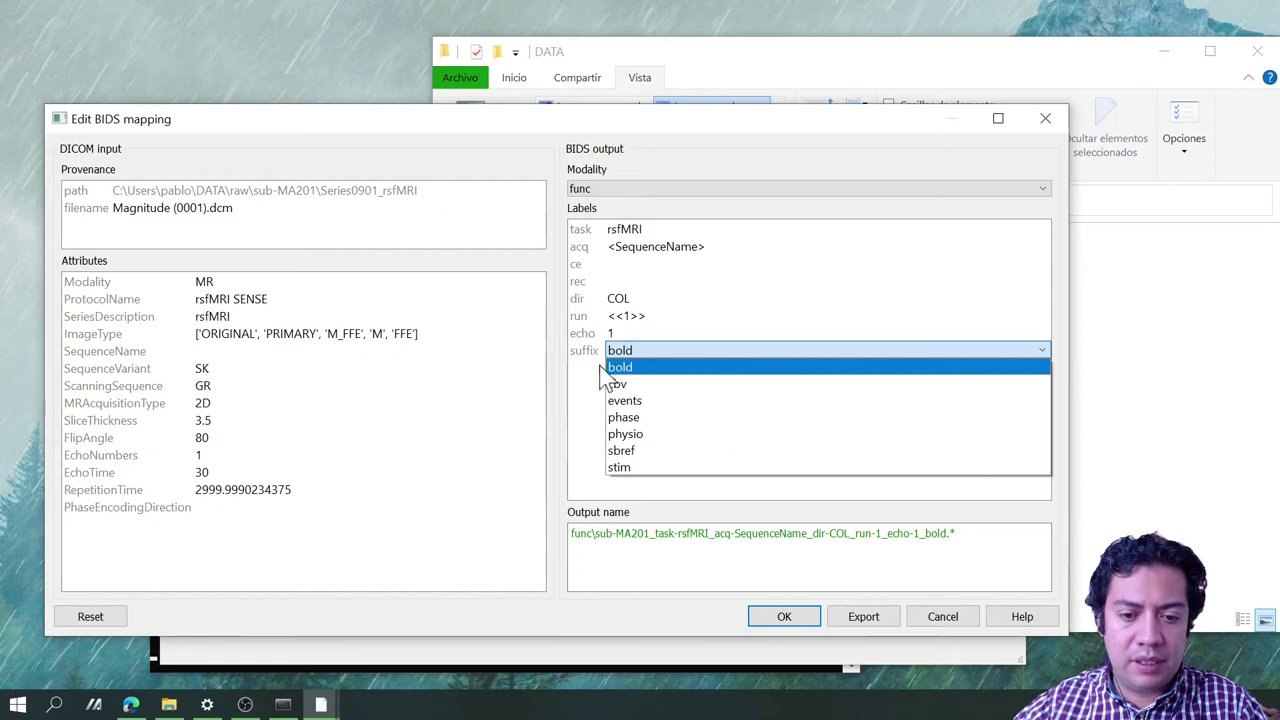
left_click(628, 368)
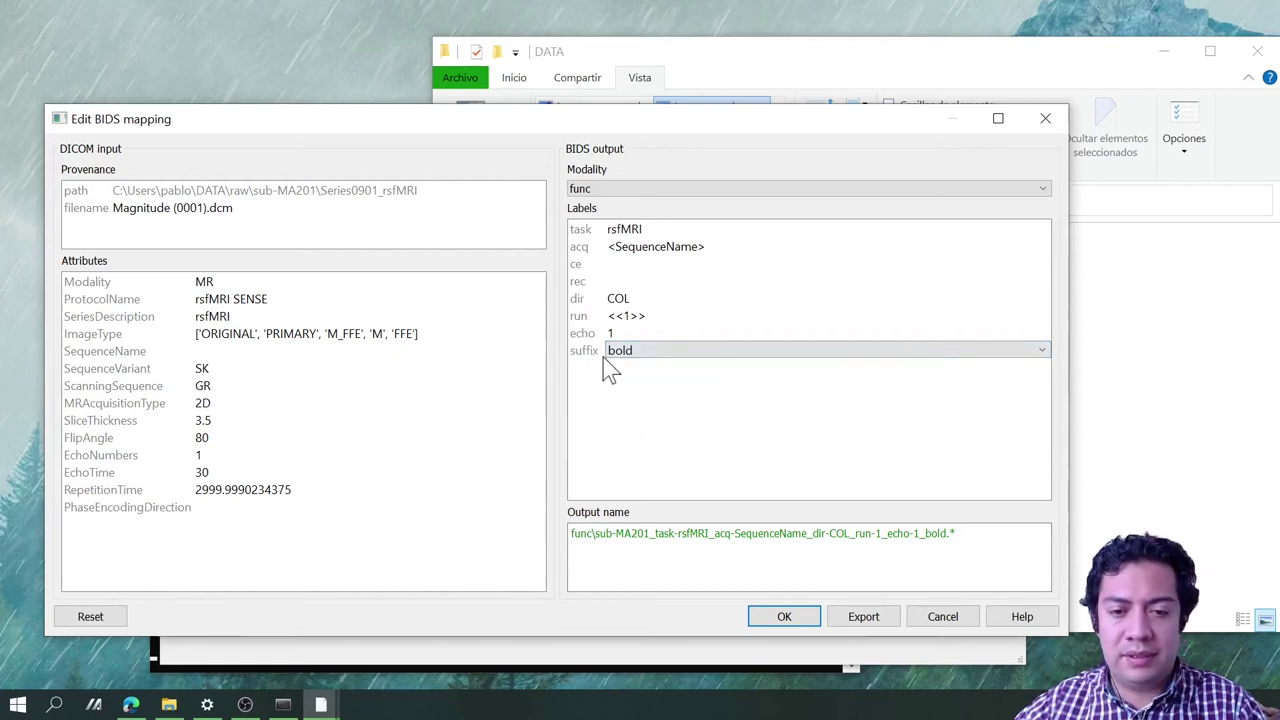
Step: Clear the dir label of the rsfMRI sample
double_click(638, 300)
key("BackSpace")
left_click(645, 266)
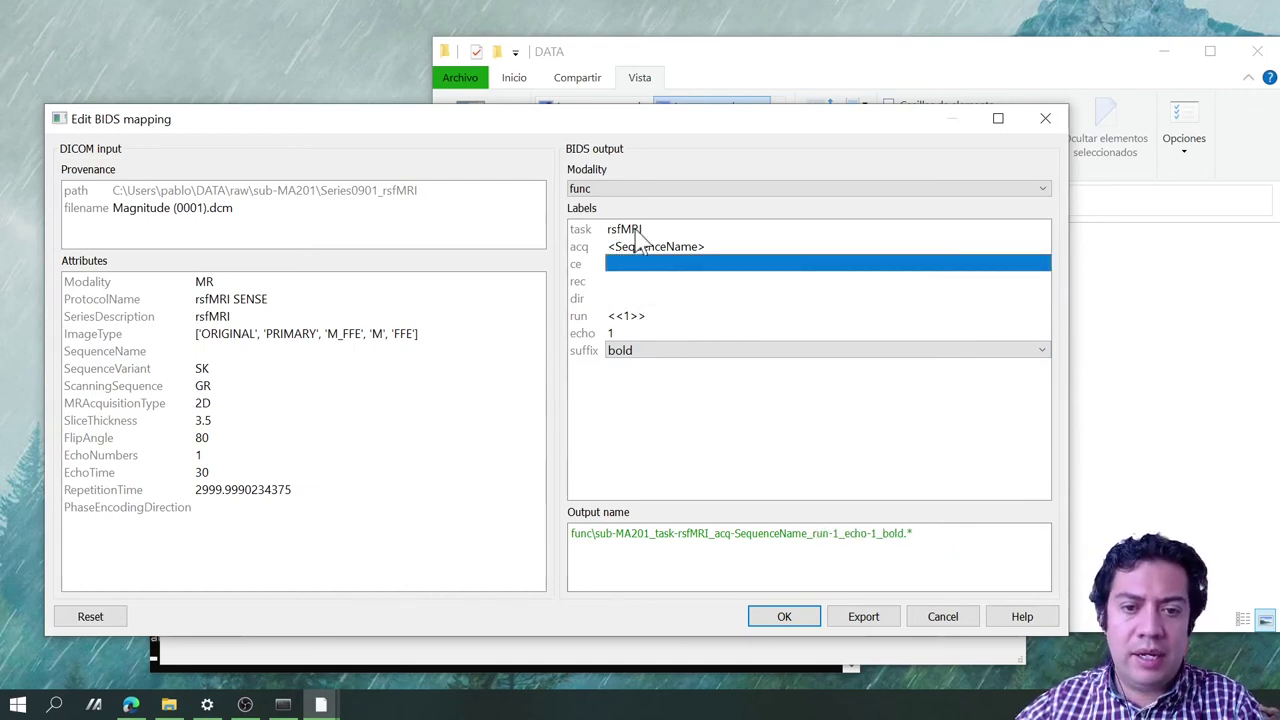
Step: Clear the acq and task labels of the rsfMRI sample
left_click(634, 231)
double_click(636, 249)
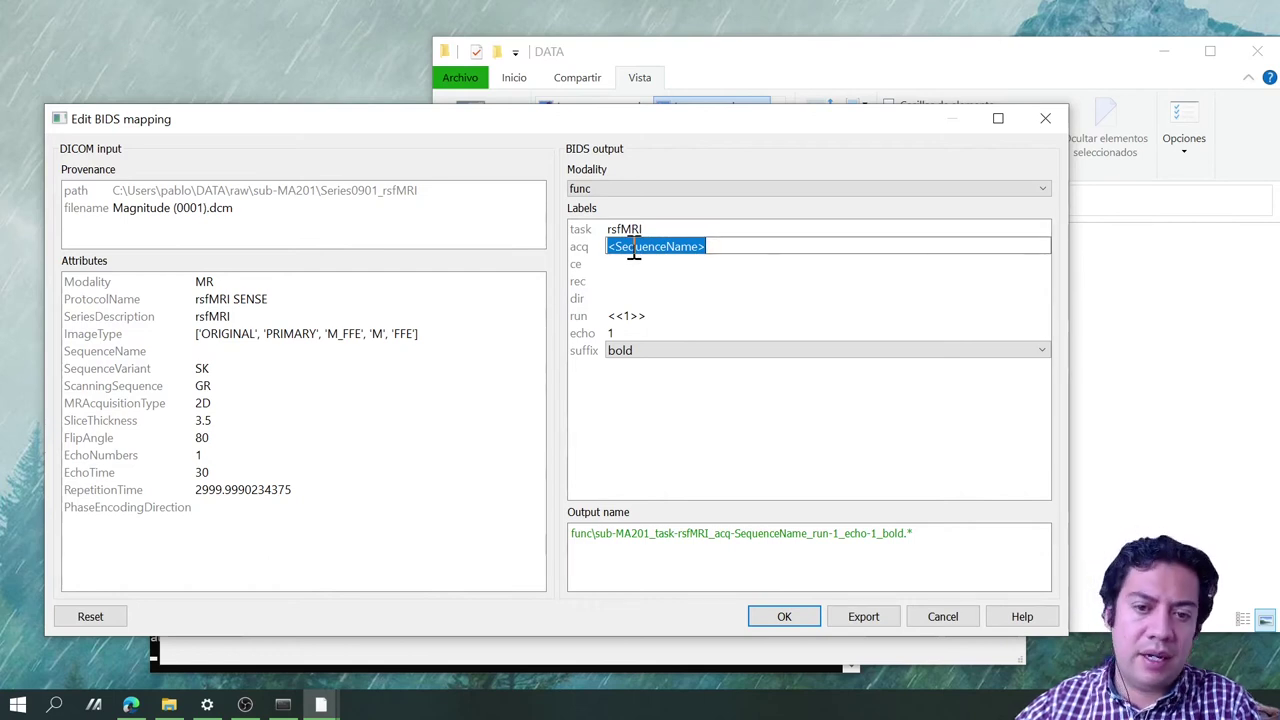
key("BackSpace")
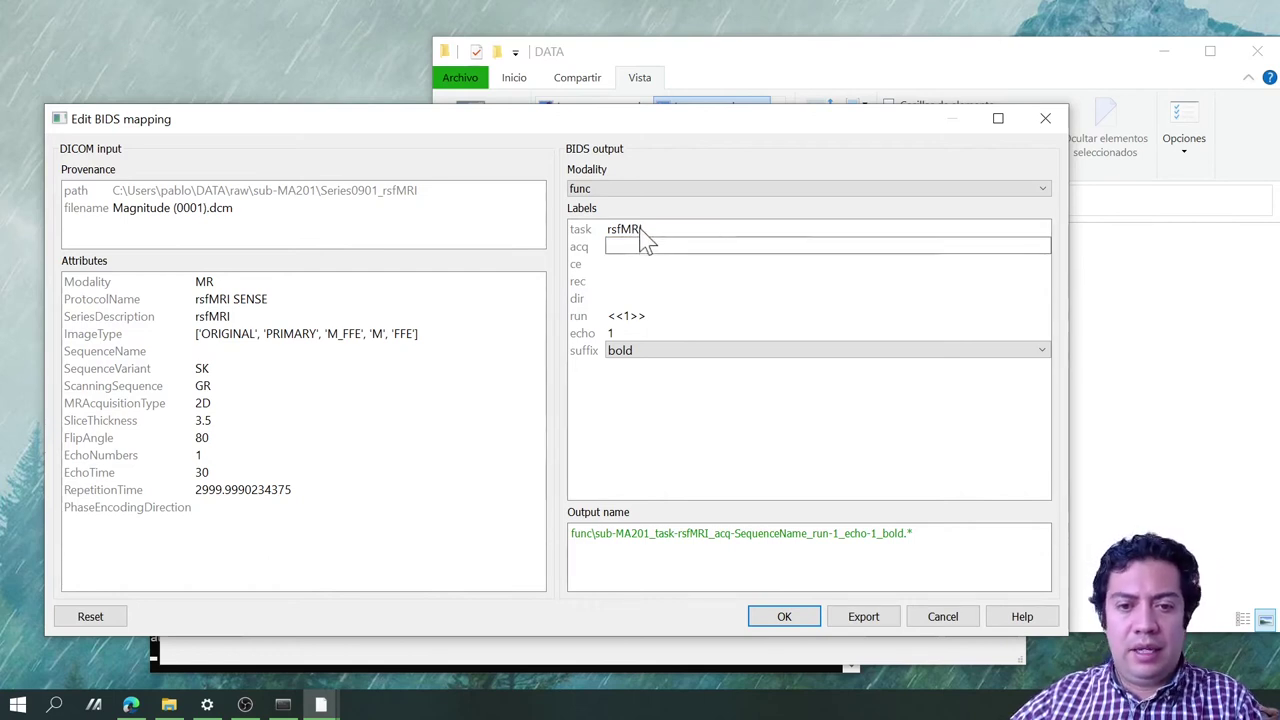
double_click(643, 230)
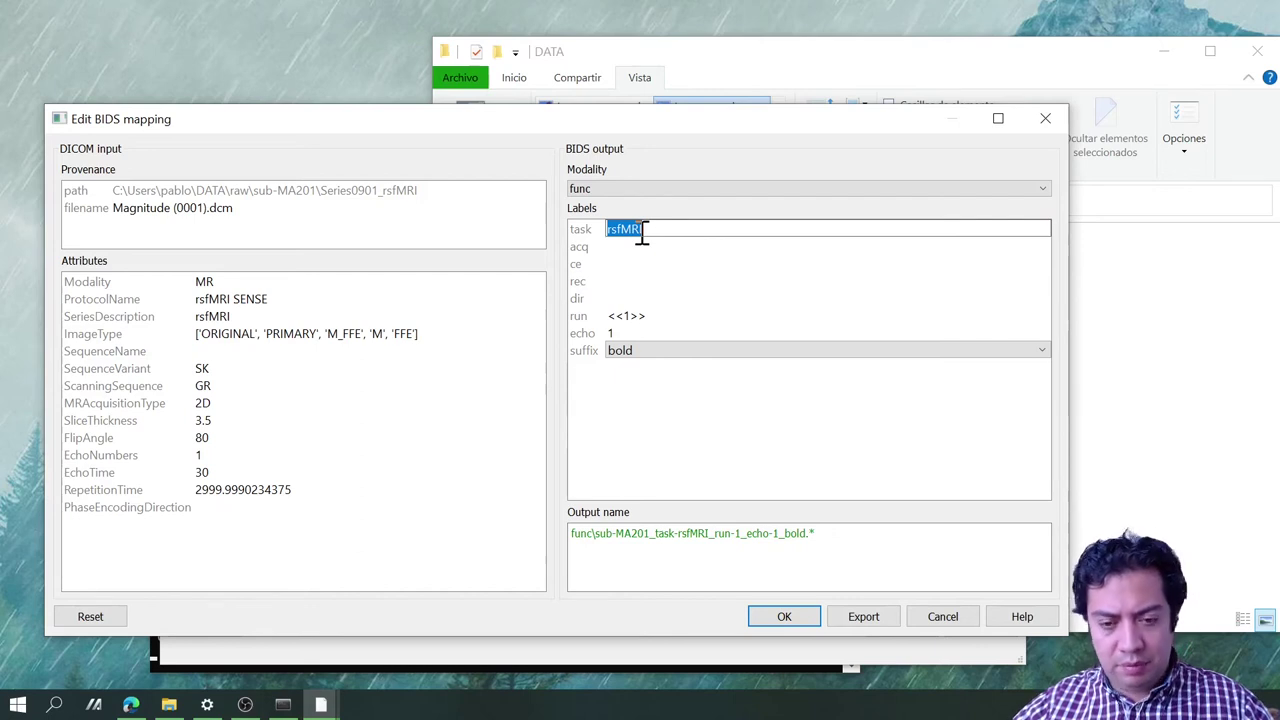
key("BackSpace")
double_click(627, 247)
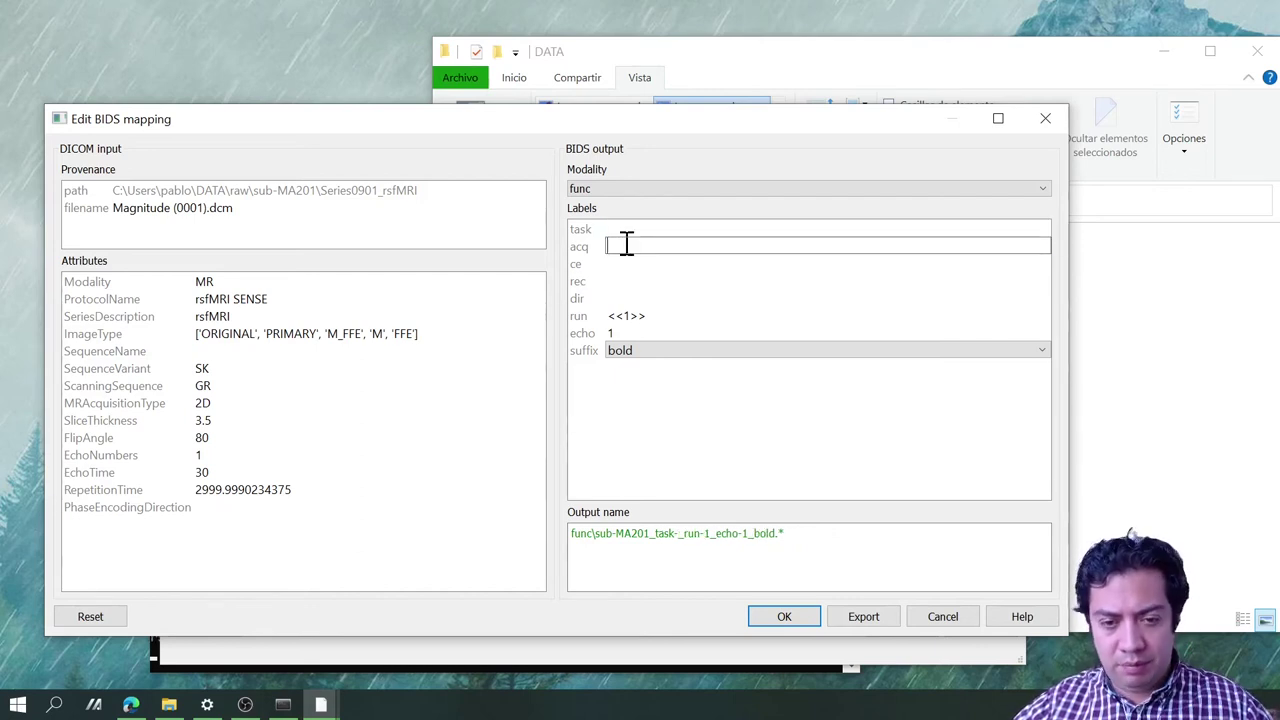
type("rest")
left_click(630, 264)
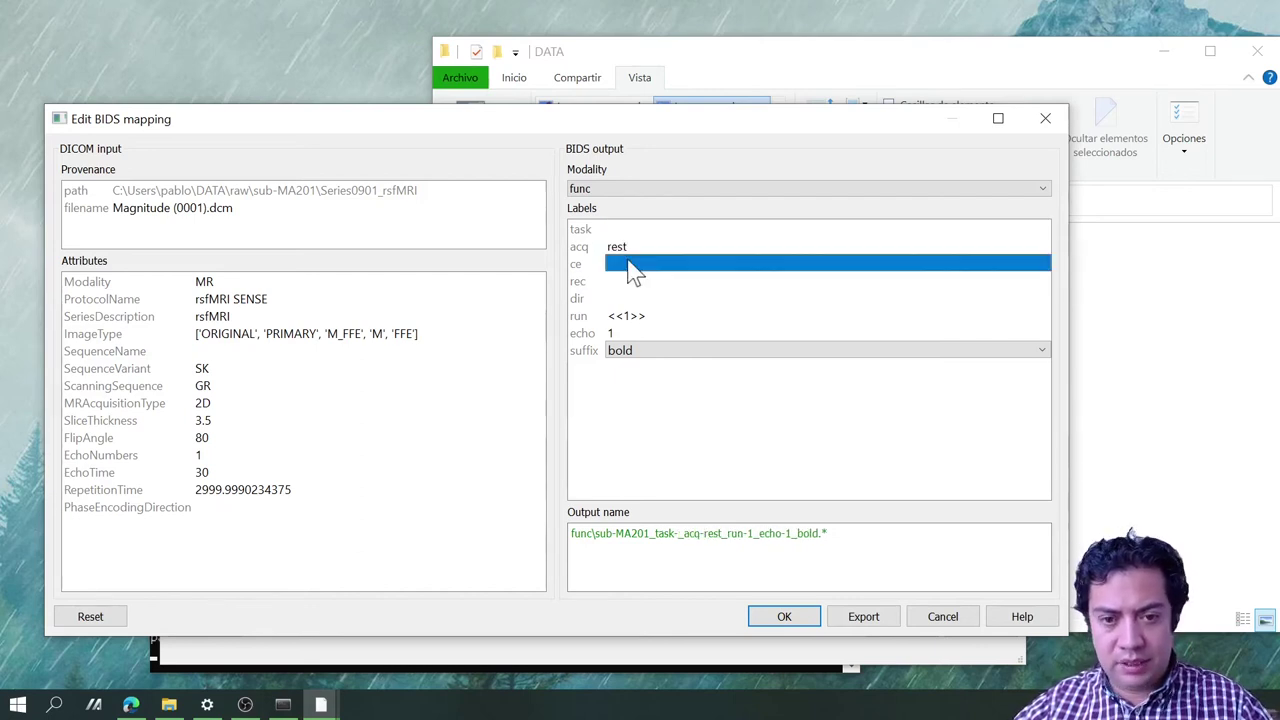
double_click(629, 247)
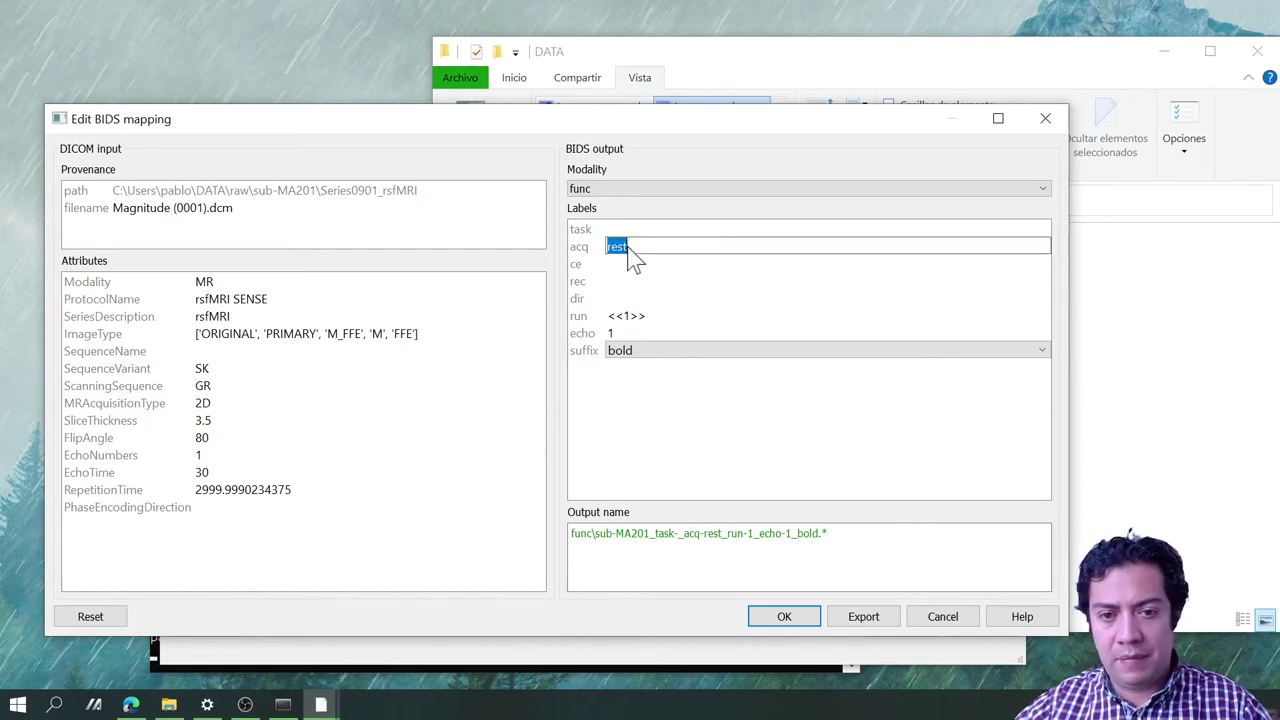
key("BackSpace")
Step: Set the task label of the rsfMRI sample to rest and accept the mapping
left_click(624, 228)
double_click(625, 229)
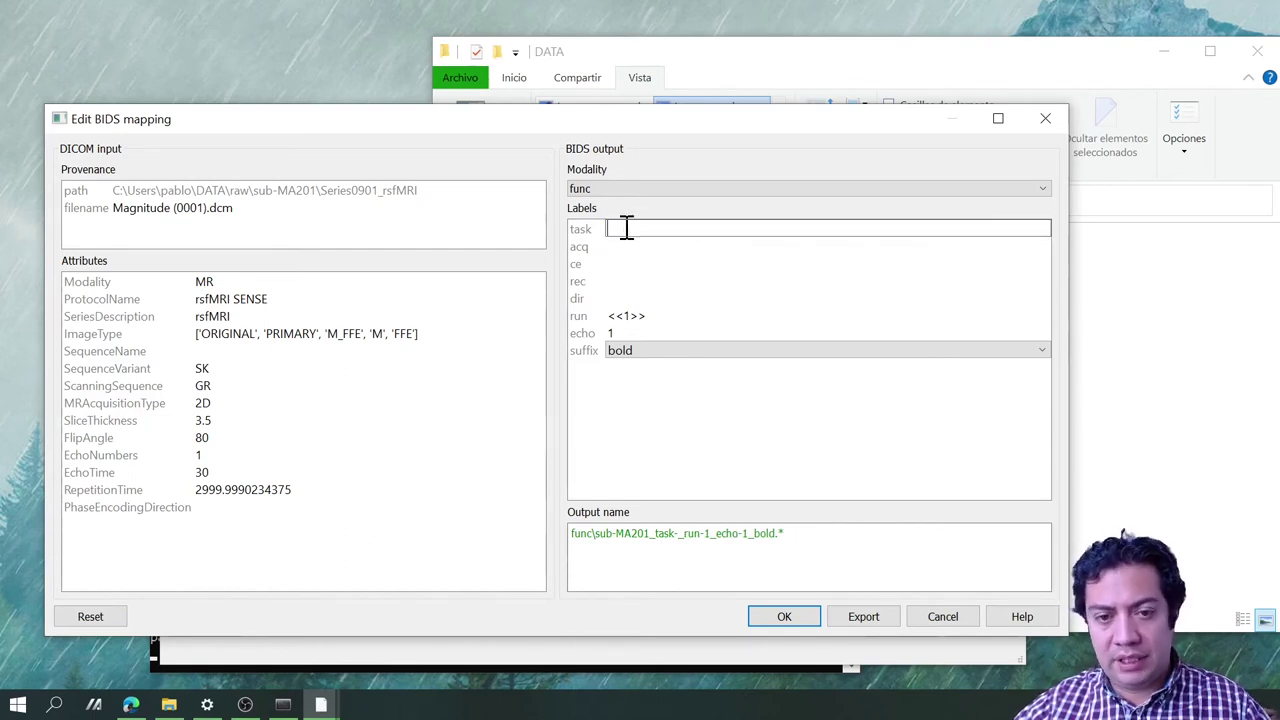
type("rest")
left_click(634, 249)
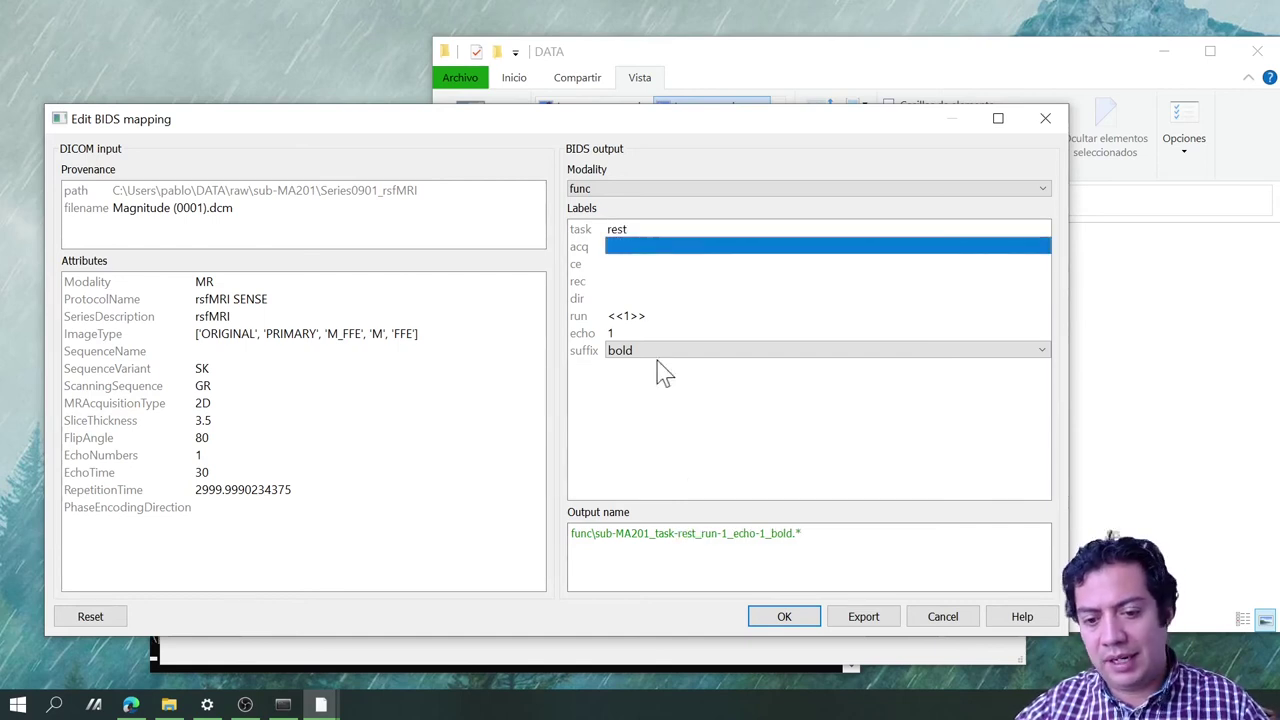
left_click(788, 625)
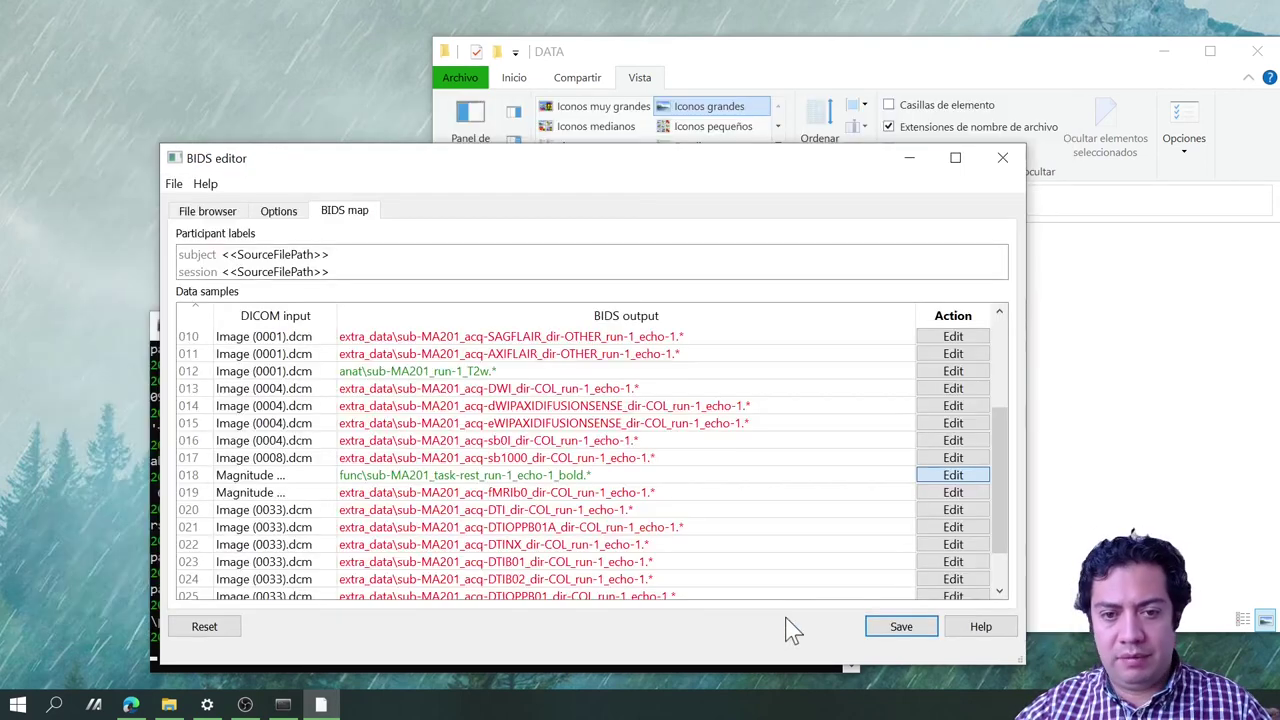
Step: Review the data samples and save the BIDS map as bidsmap.yaml in bids/code/bidscoin, replacing the existing file
scroll(652, 552, "down", 1)
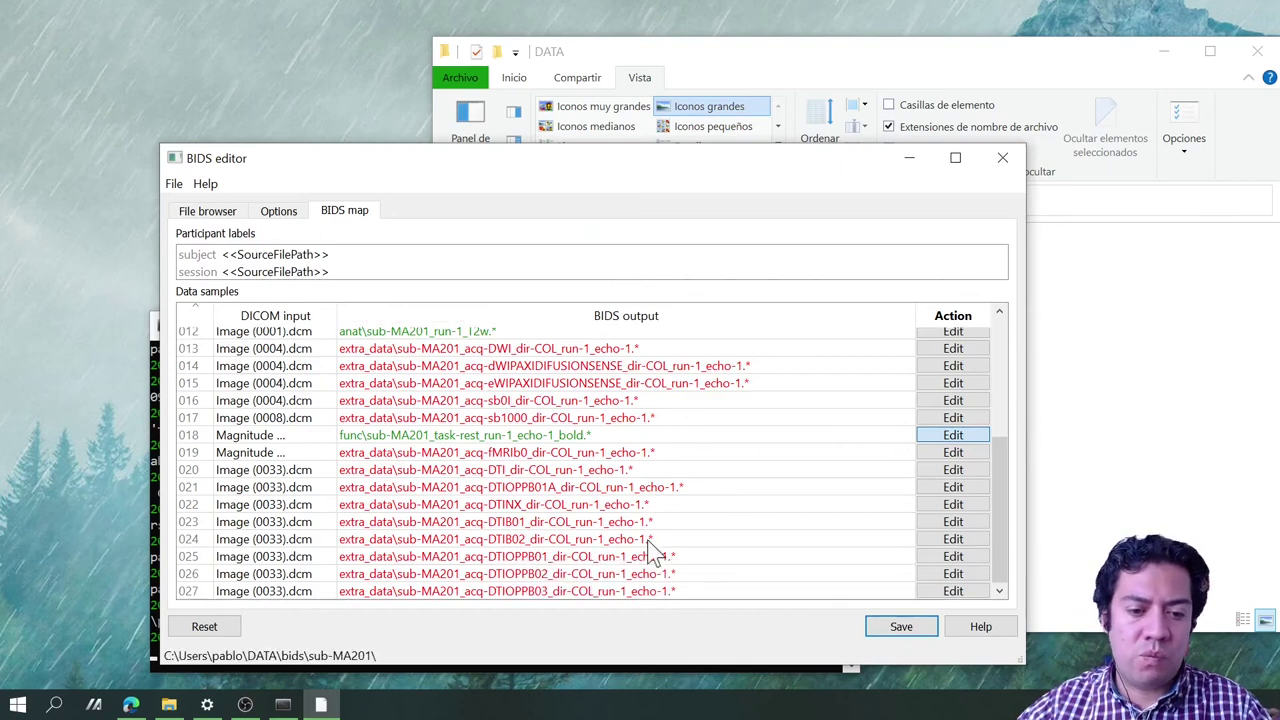
scroll(652, 552, "up", 4)
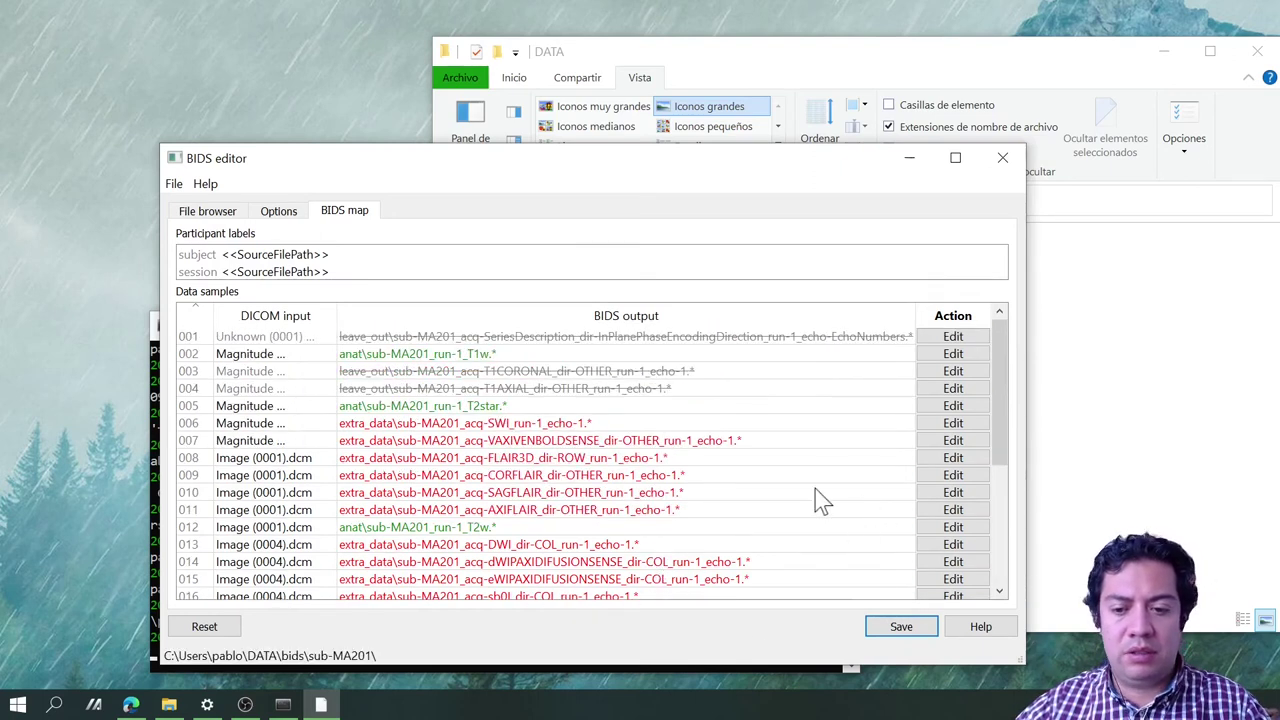
scroll(683, 500, "down", 3)
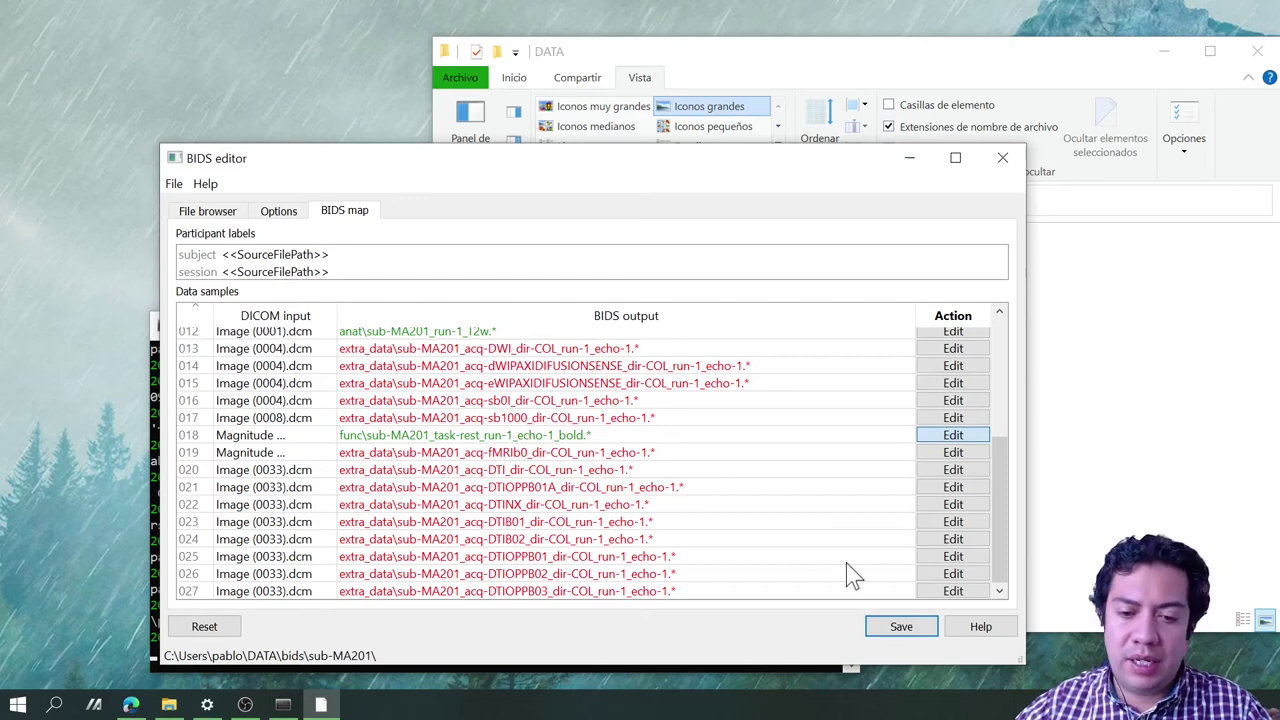
left_click(900, 627)
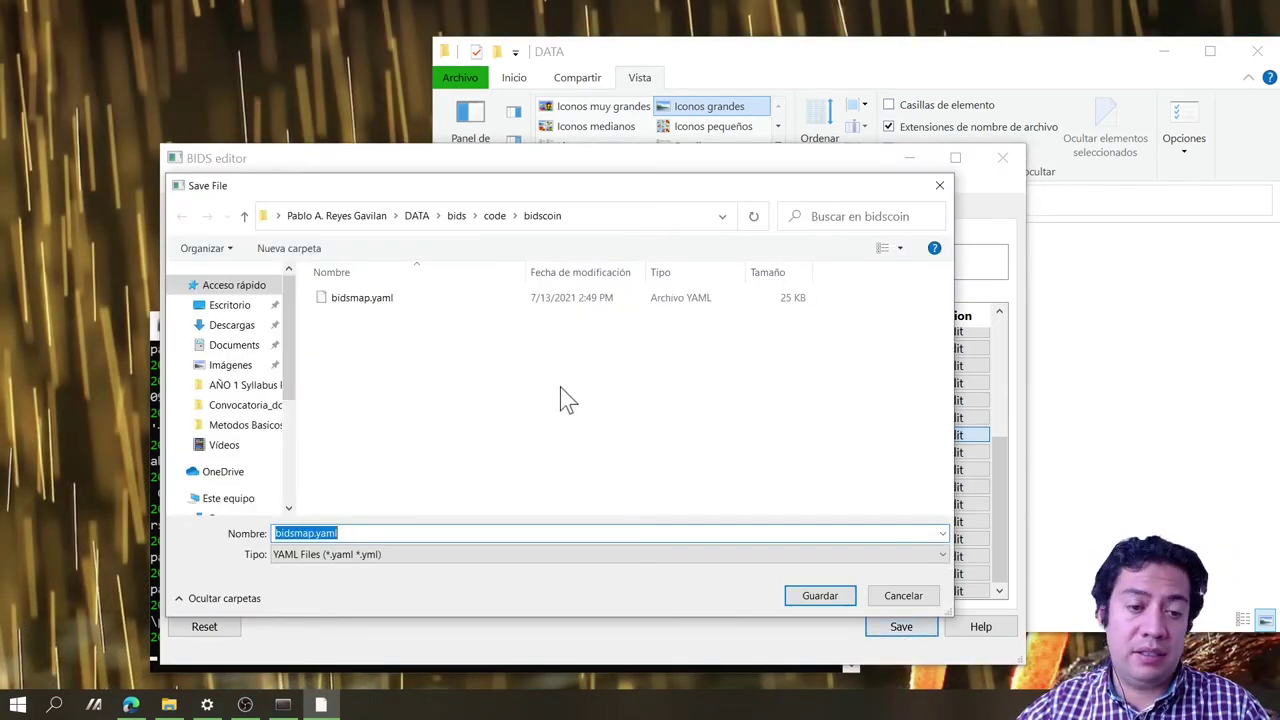
left_click(364, 300)
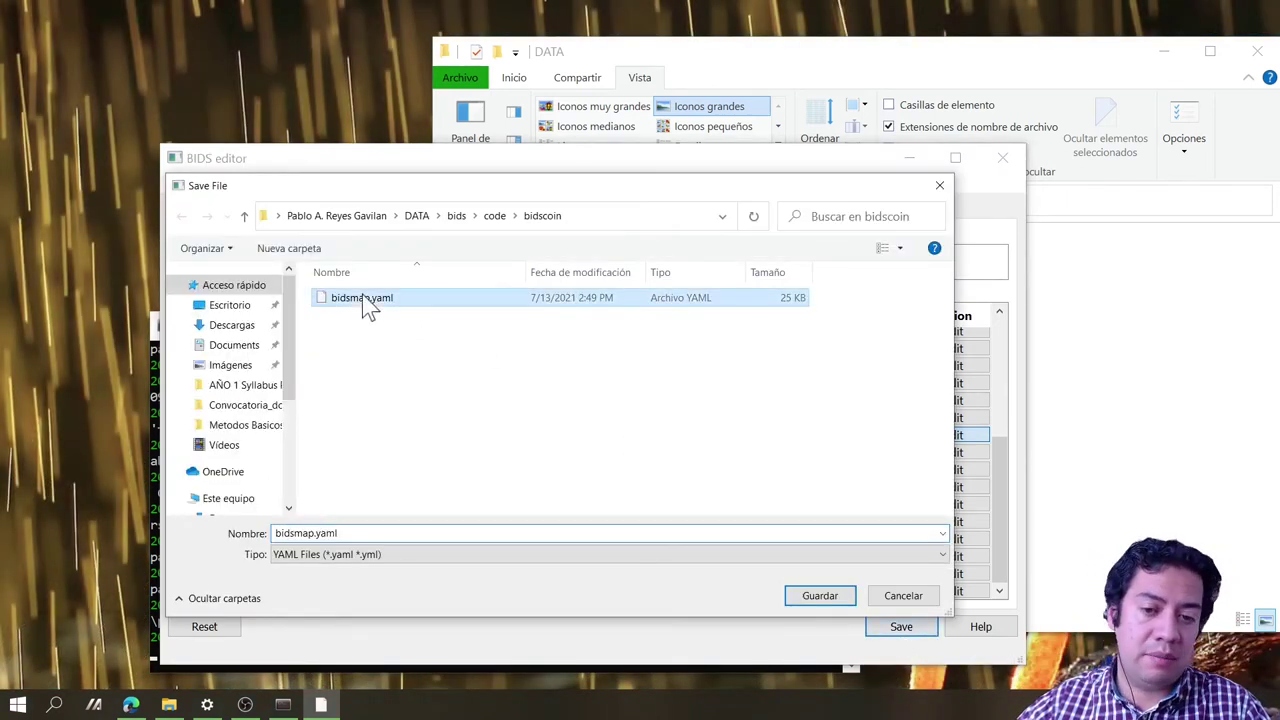
left_click(818, 597)
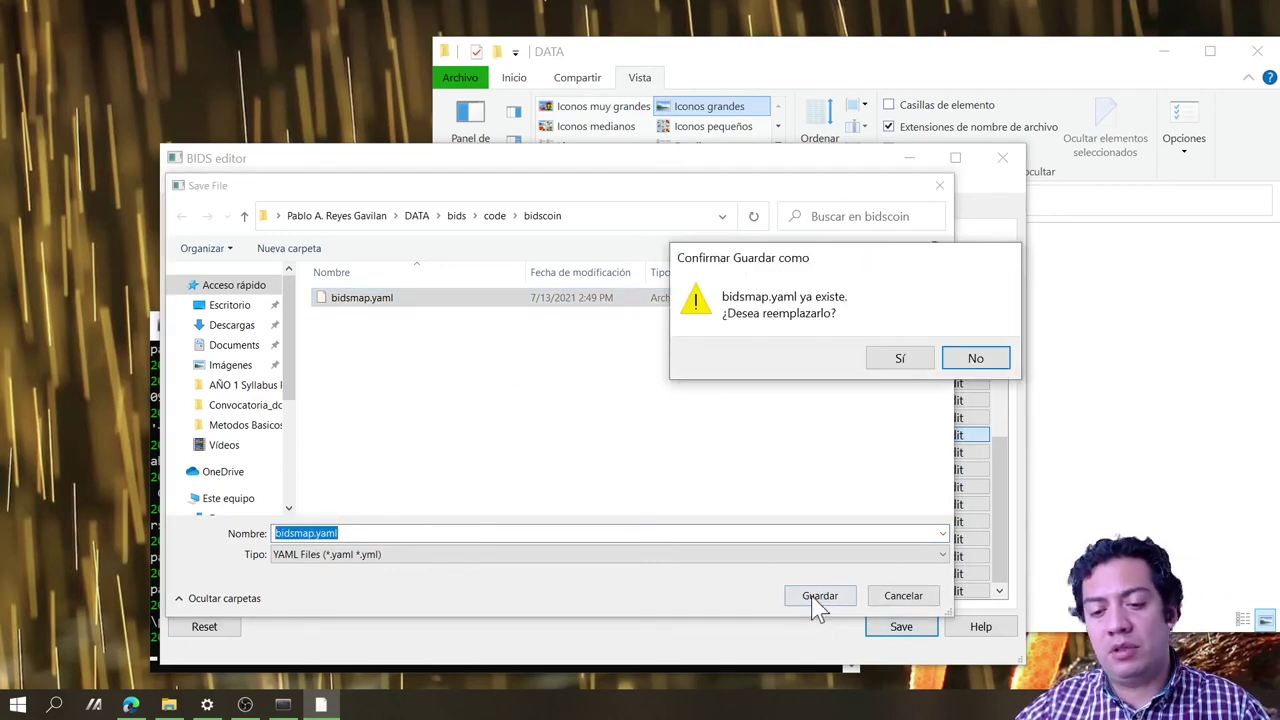
left_click(896, 360)
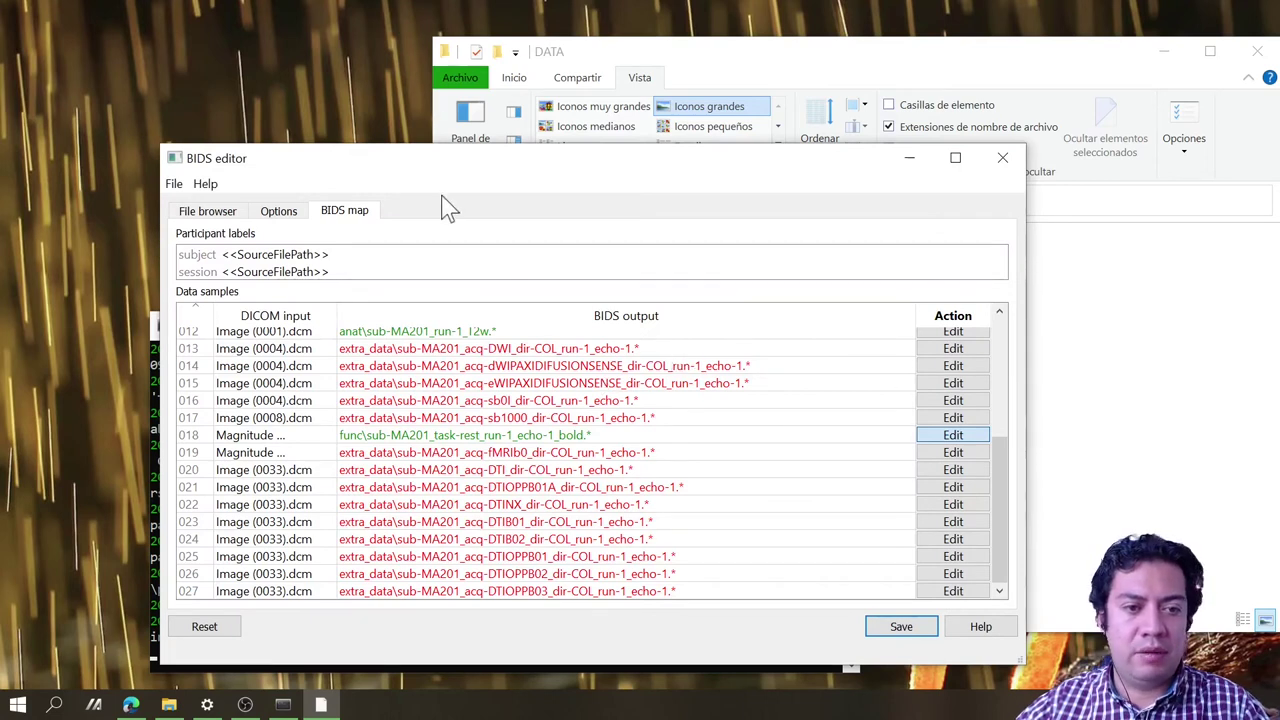
Step: Inspect the BIDS editor's options and test the dcm2niix setup with its default path
left_click(275, 213)
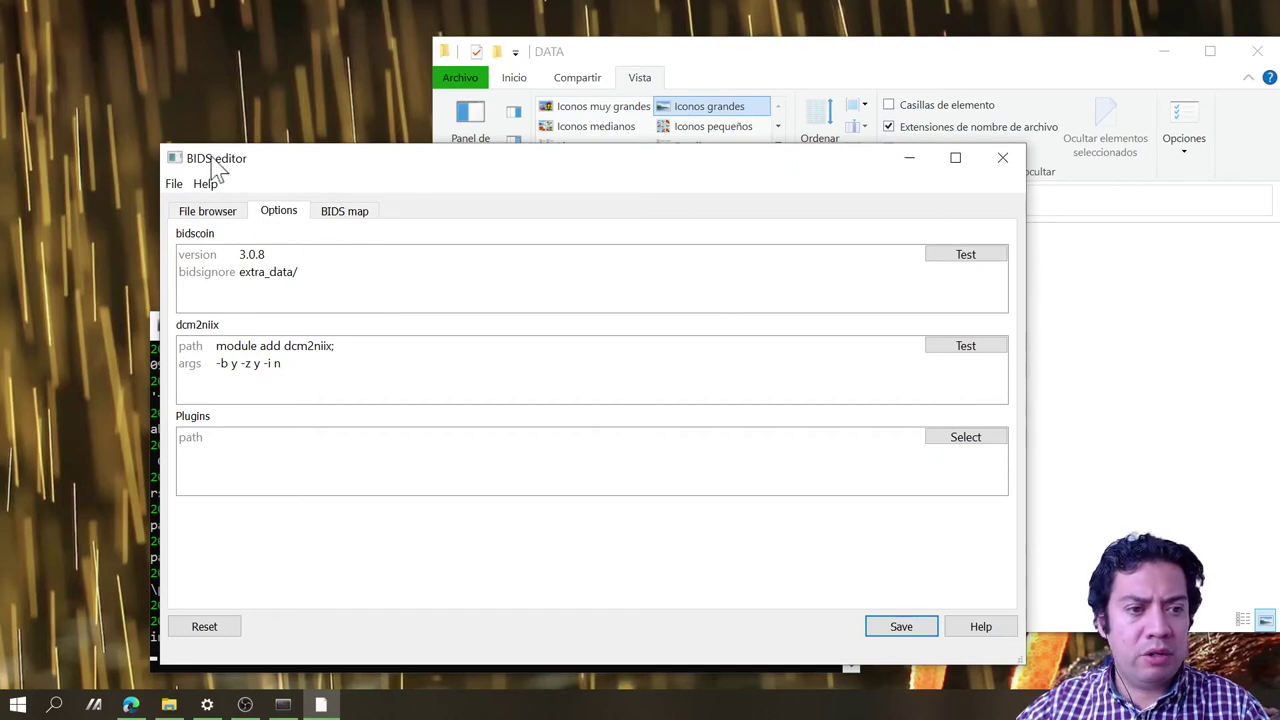
left_click(238, 214)
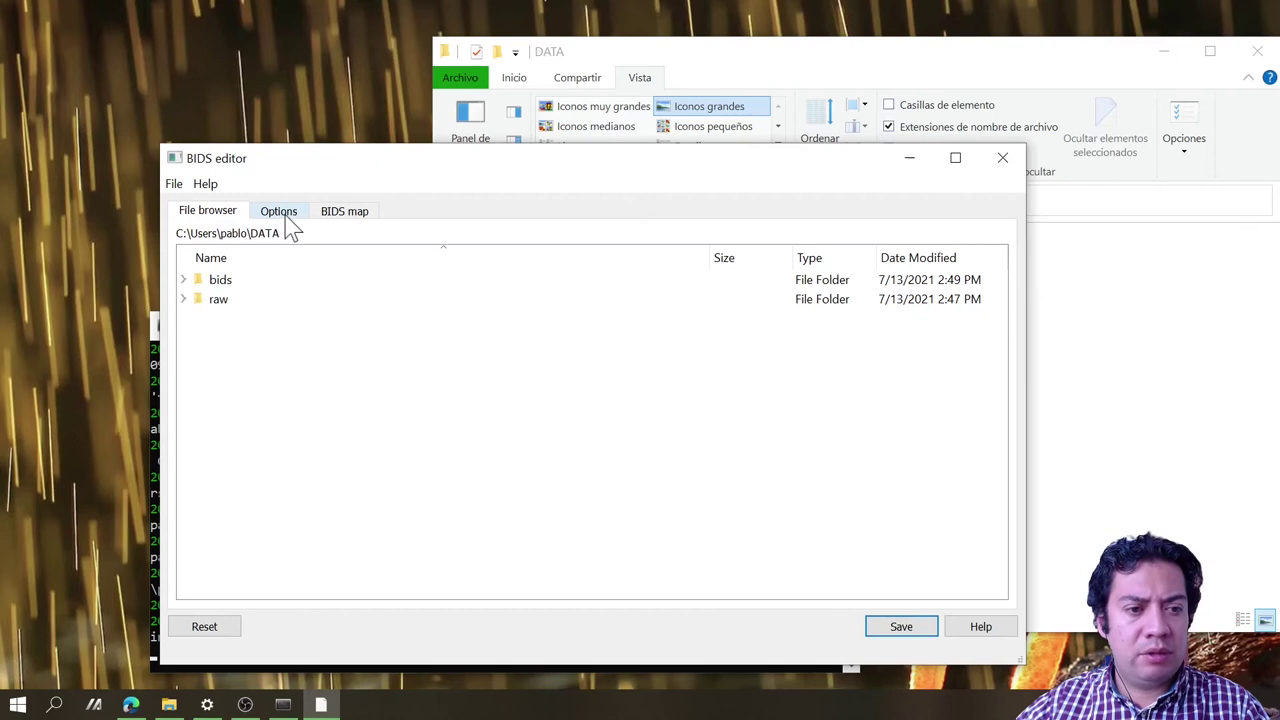
left_click(279, 214)
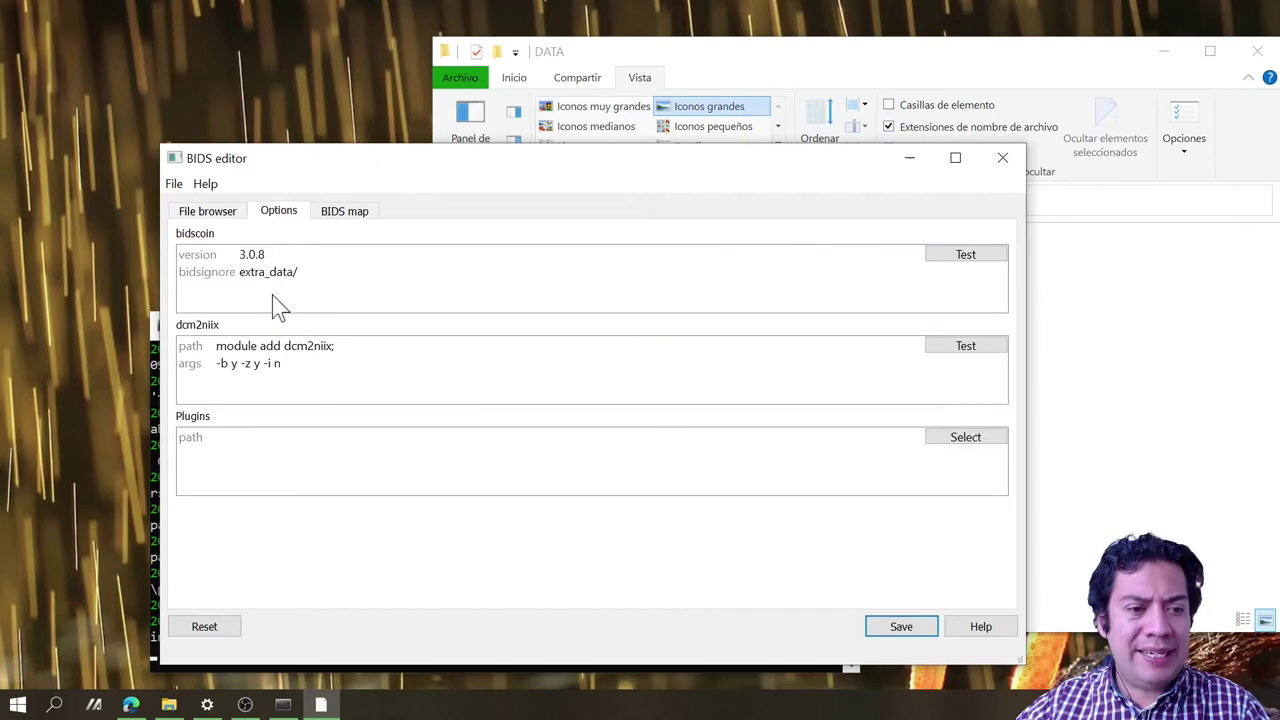
left_click(293, 352)
double_click(291, 352)
left_click(287, 352)
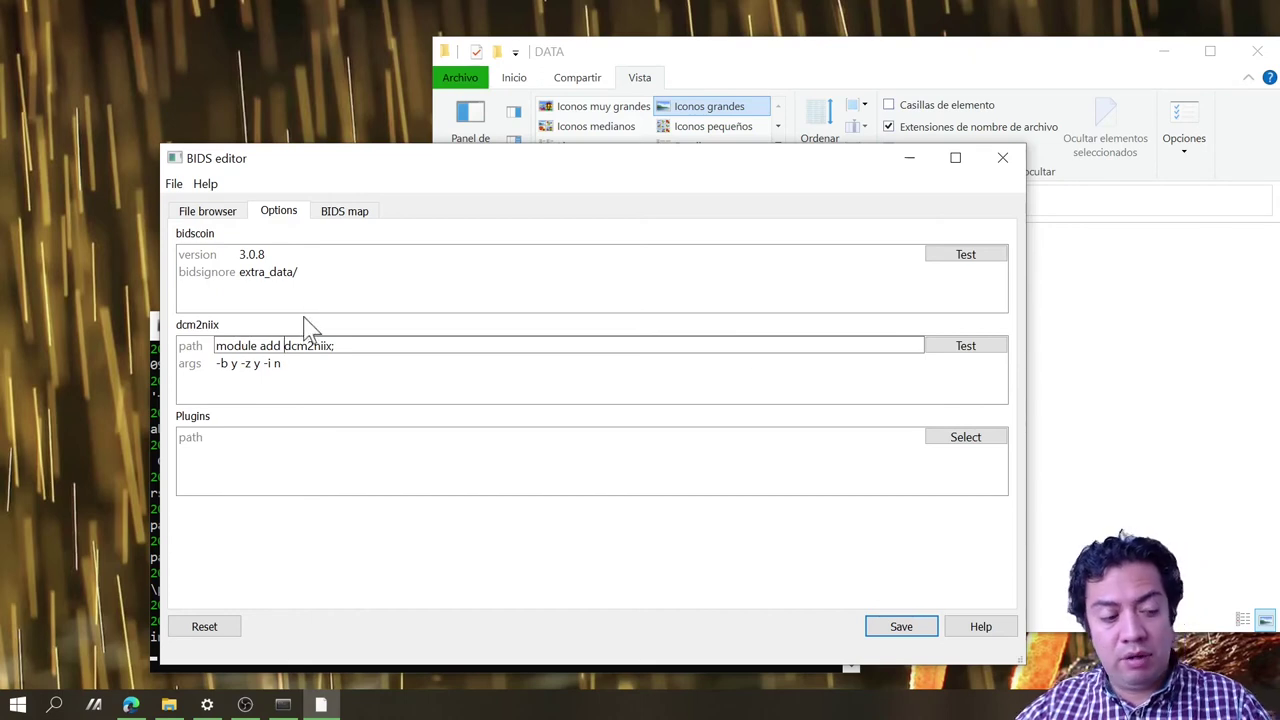
left_click(965, 345)
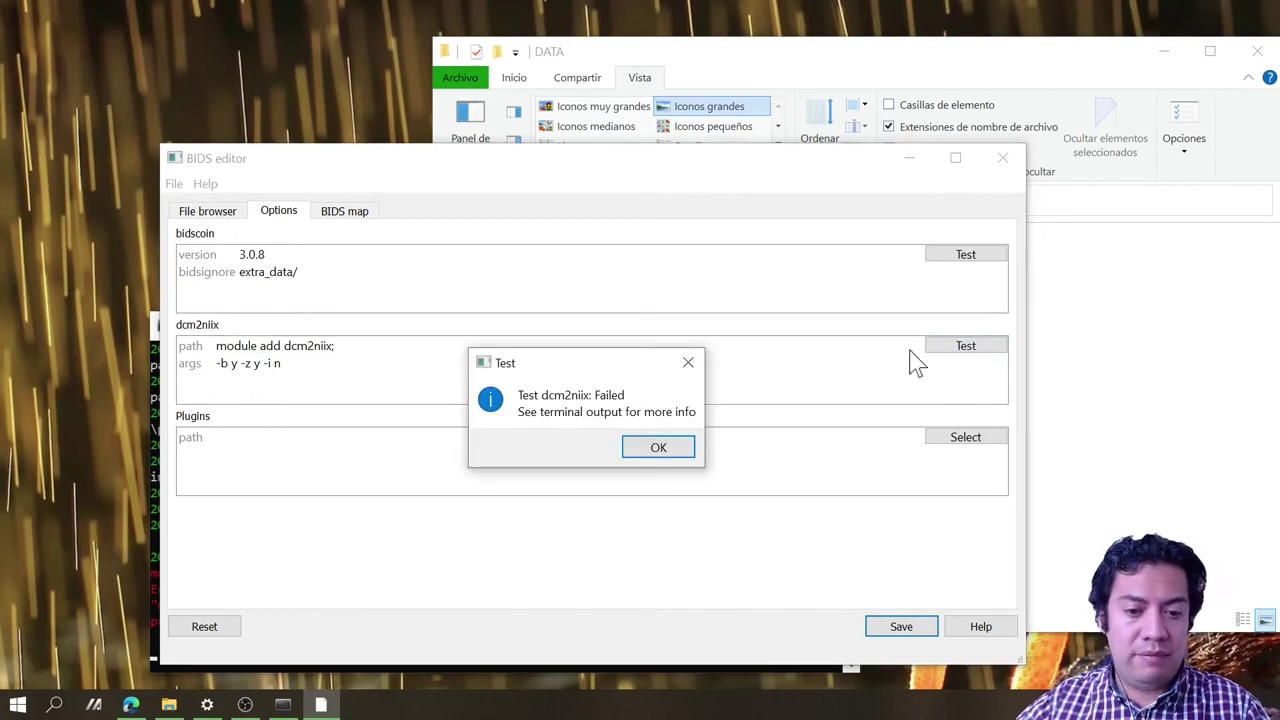
left_click(652, 449)
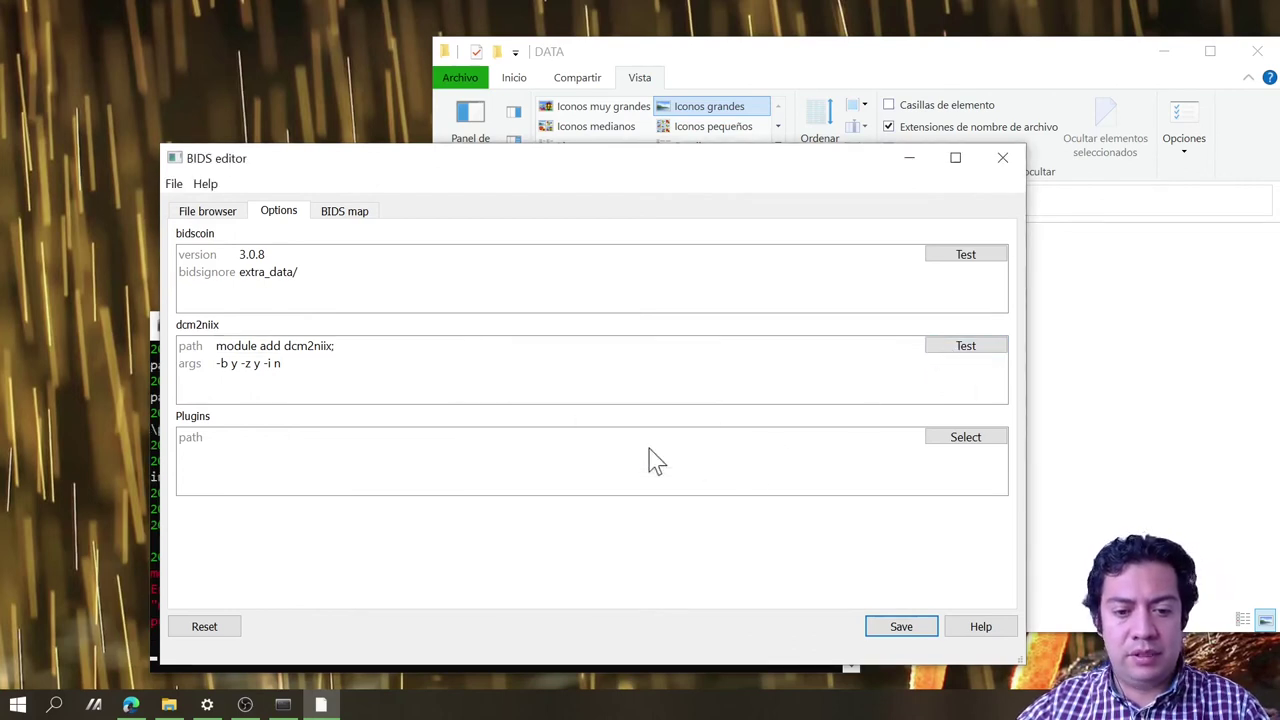
Step: Set the dcm2niix path to "dcm2niix;" by removing the "module add" prefix, and test dcm2niix again
double_click(283, 347)
left_click(286, 340)
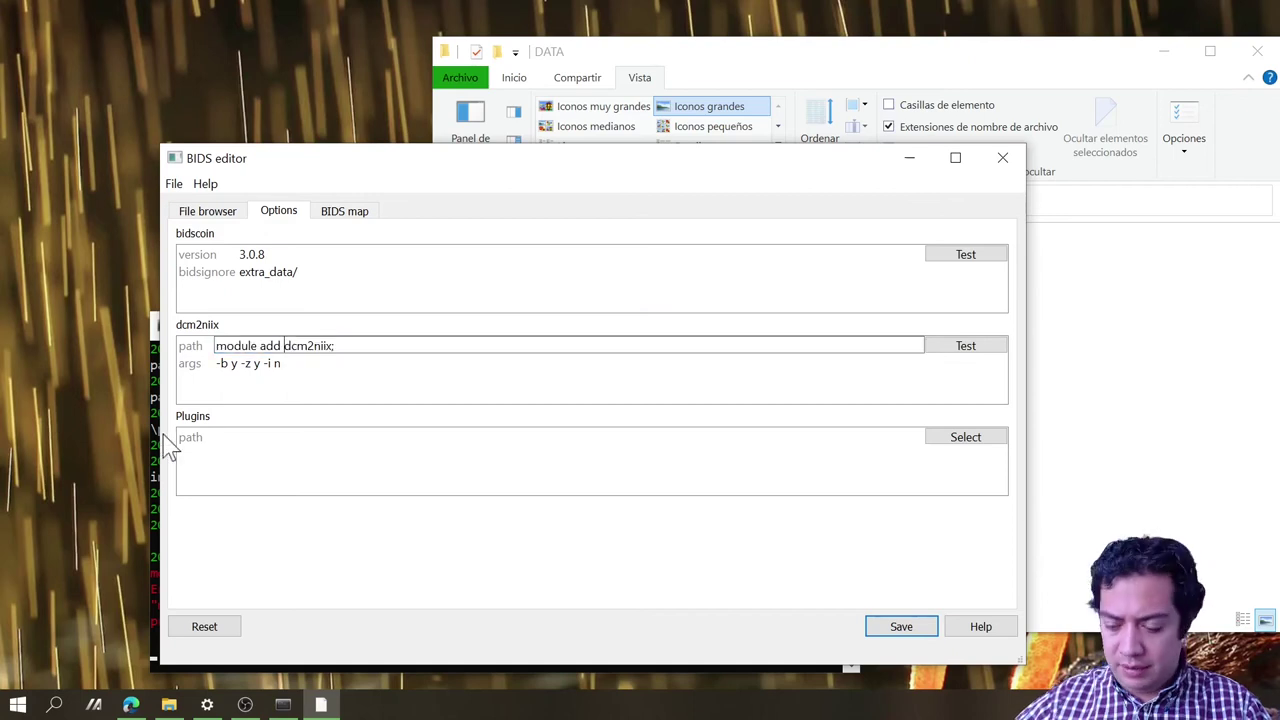
key("BackSpace")
key("BackSpace")
key("BackSpace")
key("BackSpace")
key("BackSpace")
key("BackSpace")
key("BackSpace")
key("BackSpace")
key("BackSpace")
key("BackSpace")
key("BackSpace")
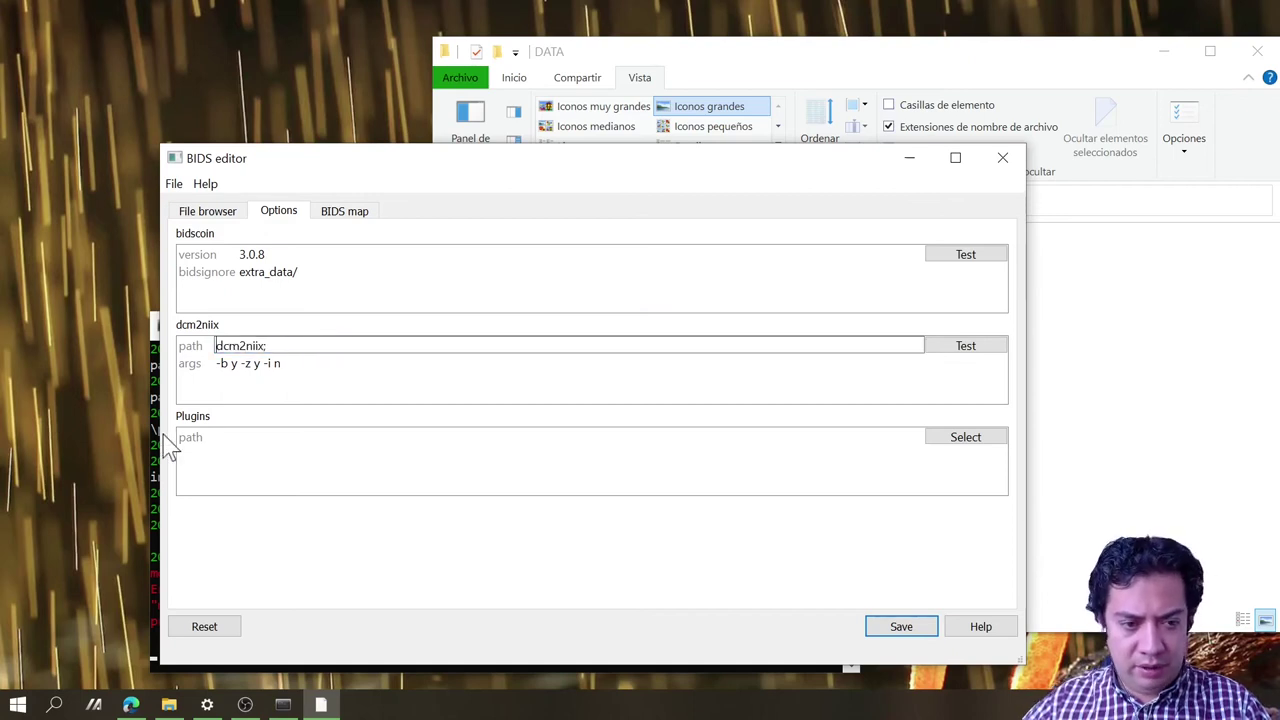
key("Return")
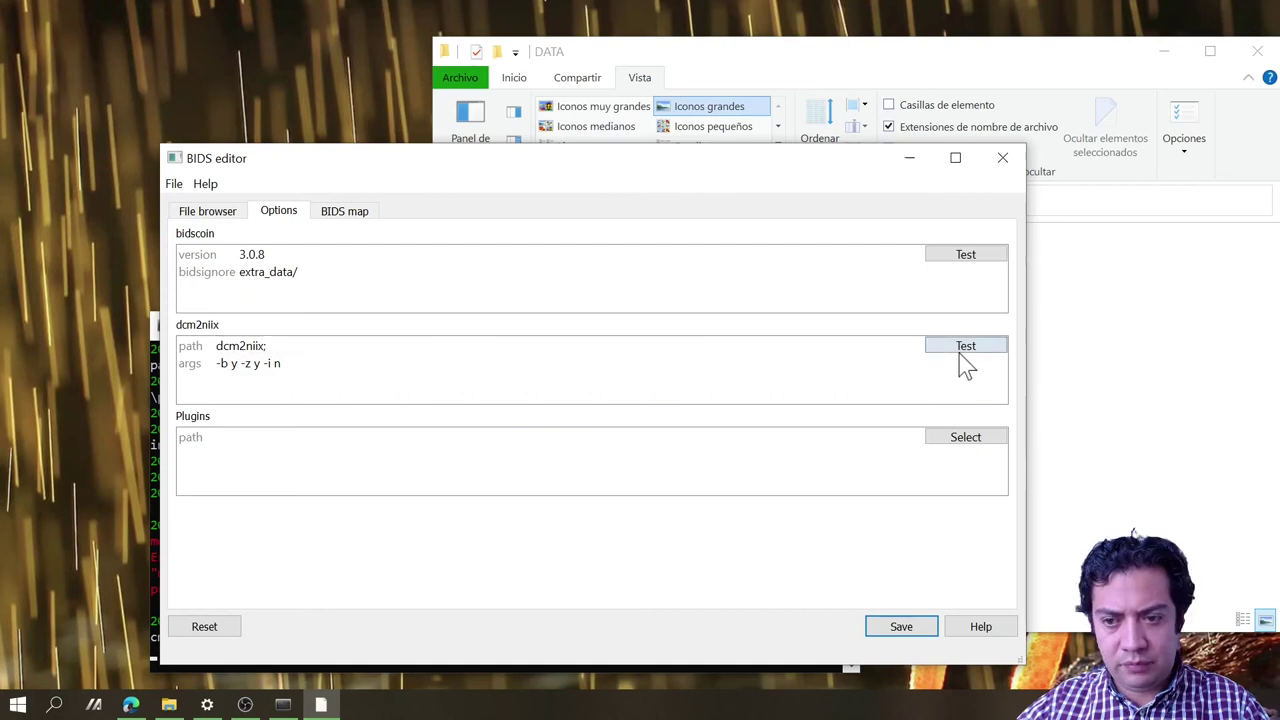
left_click(962, 350)
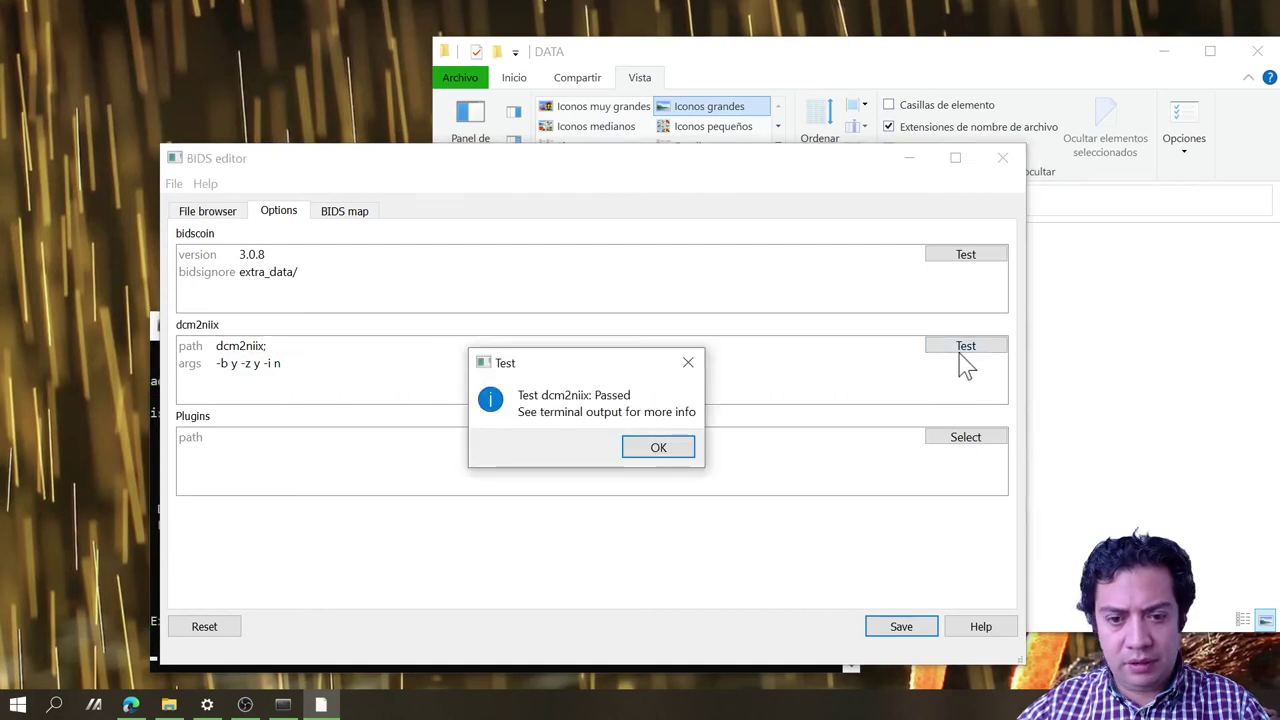
left_click(658, 448)
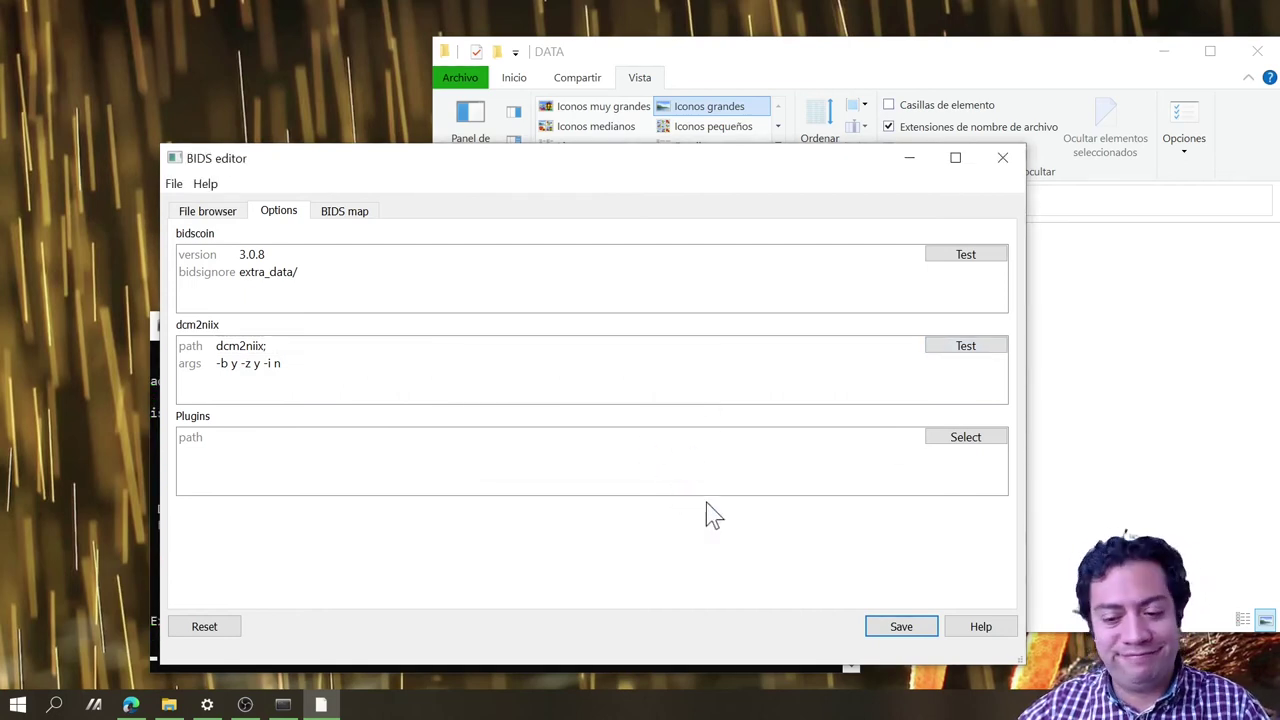
Step: Save the changed dcm2niix options to bidsmap.yaml, overwriting the existing file
left_click(885, 624)
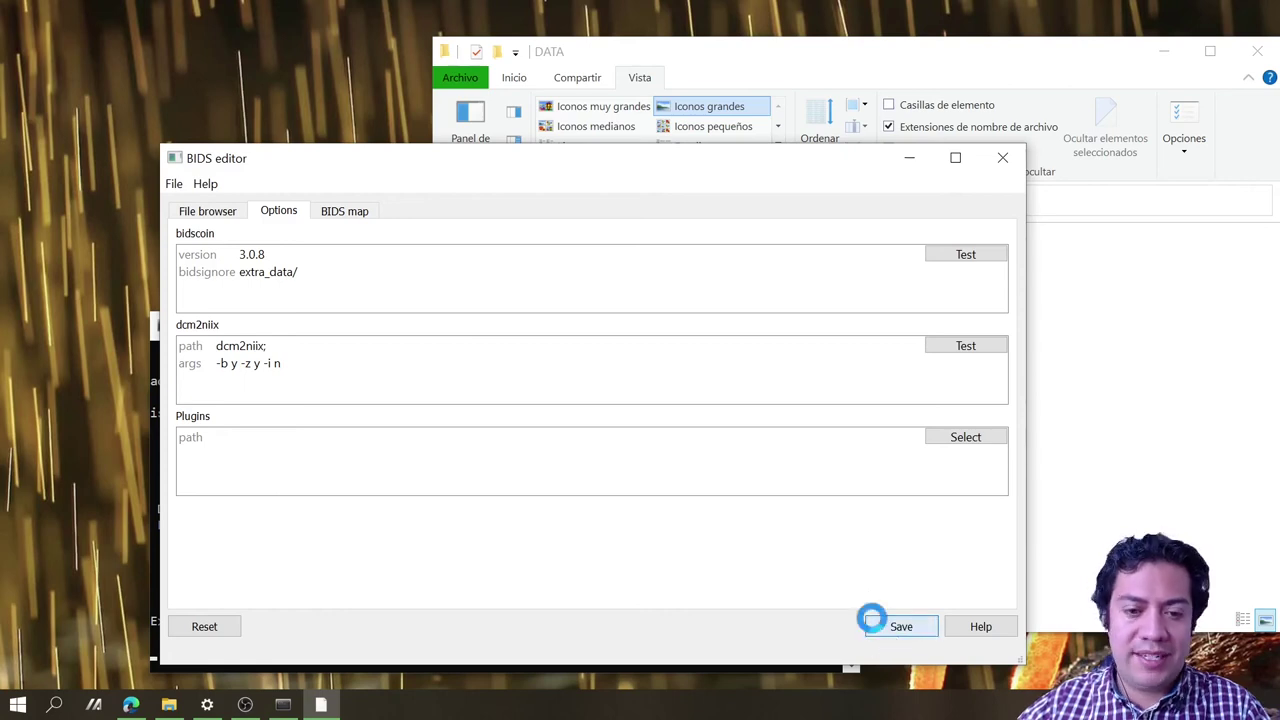
left_click(362, 297)
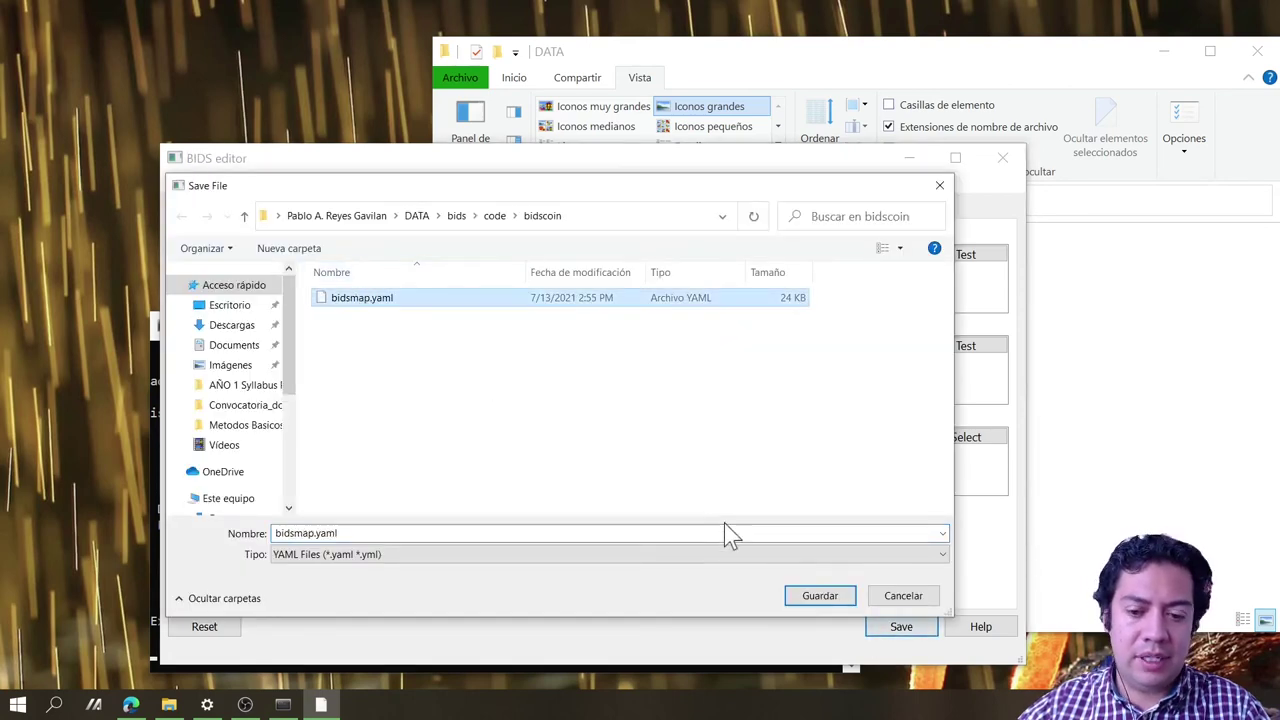
left_click(812, 600)
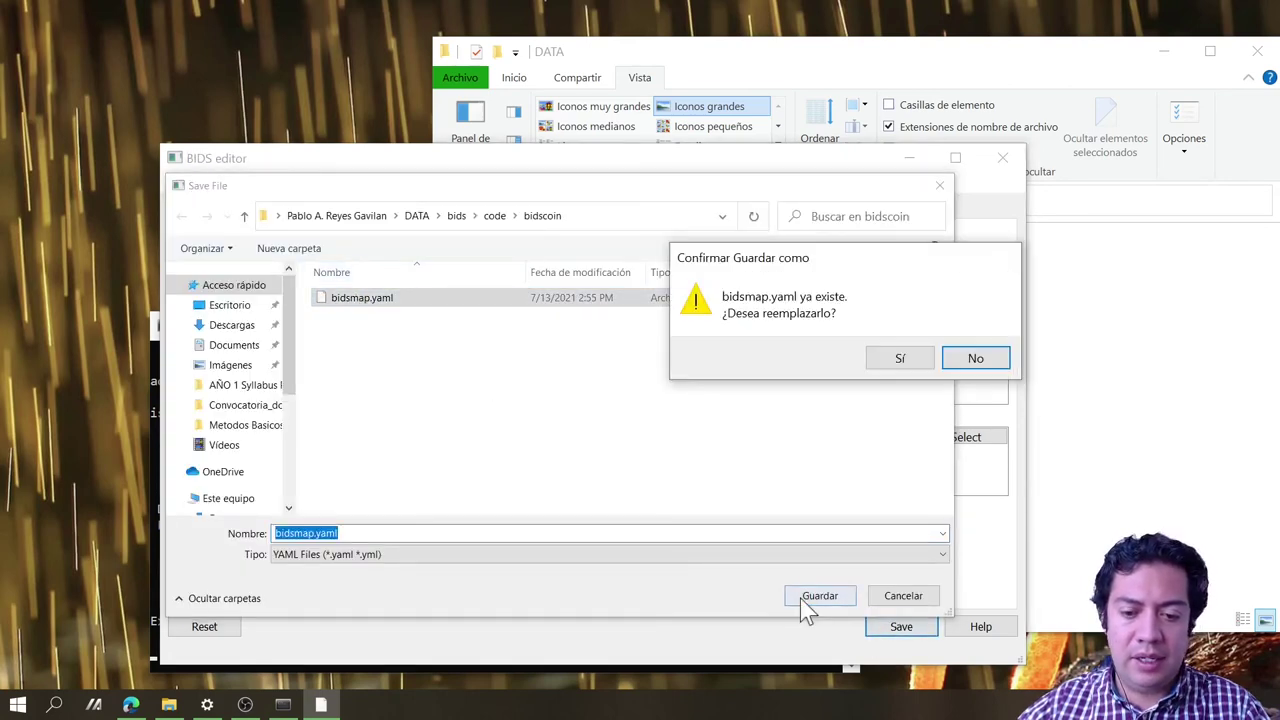
left_click(890, 362)
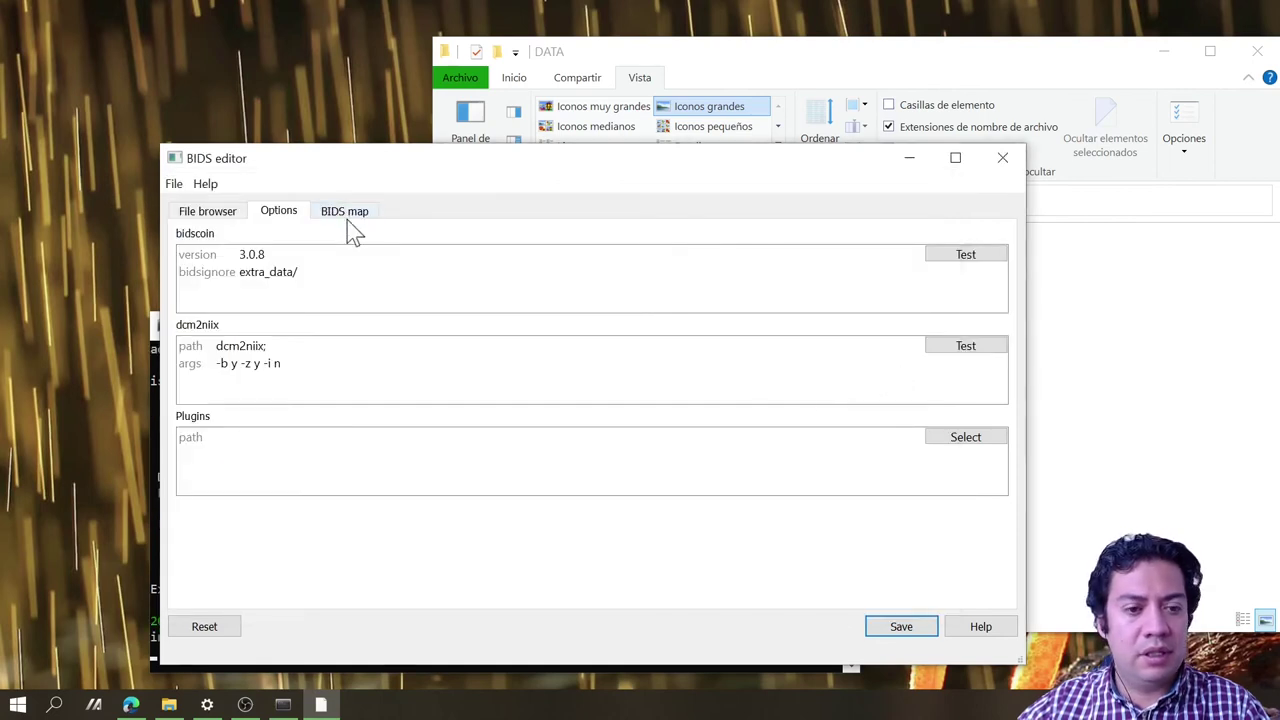
Step: Return to the list of mapped data samples and save bidsmap.yaml once more, replacing the previous version
left_click(345, 214)
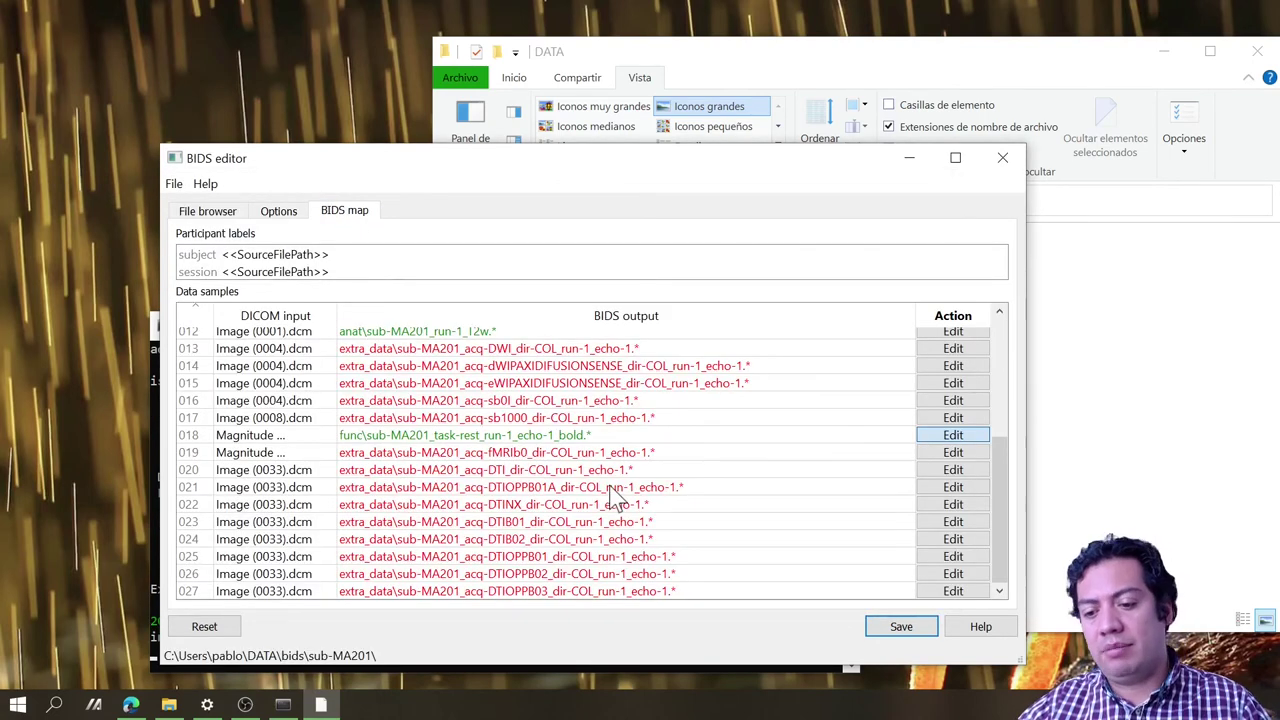
left_click(900, 630)
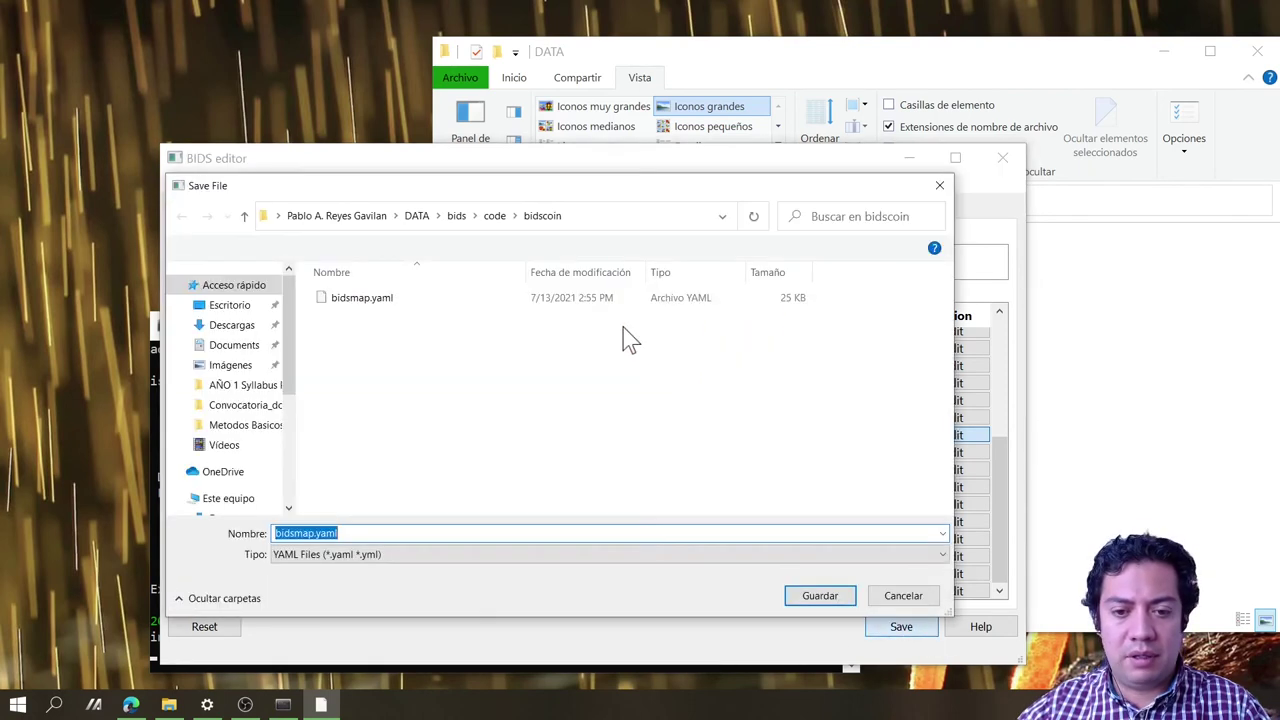
left_click(381, 300)
left_click(812, 594)
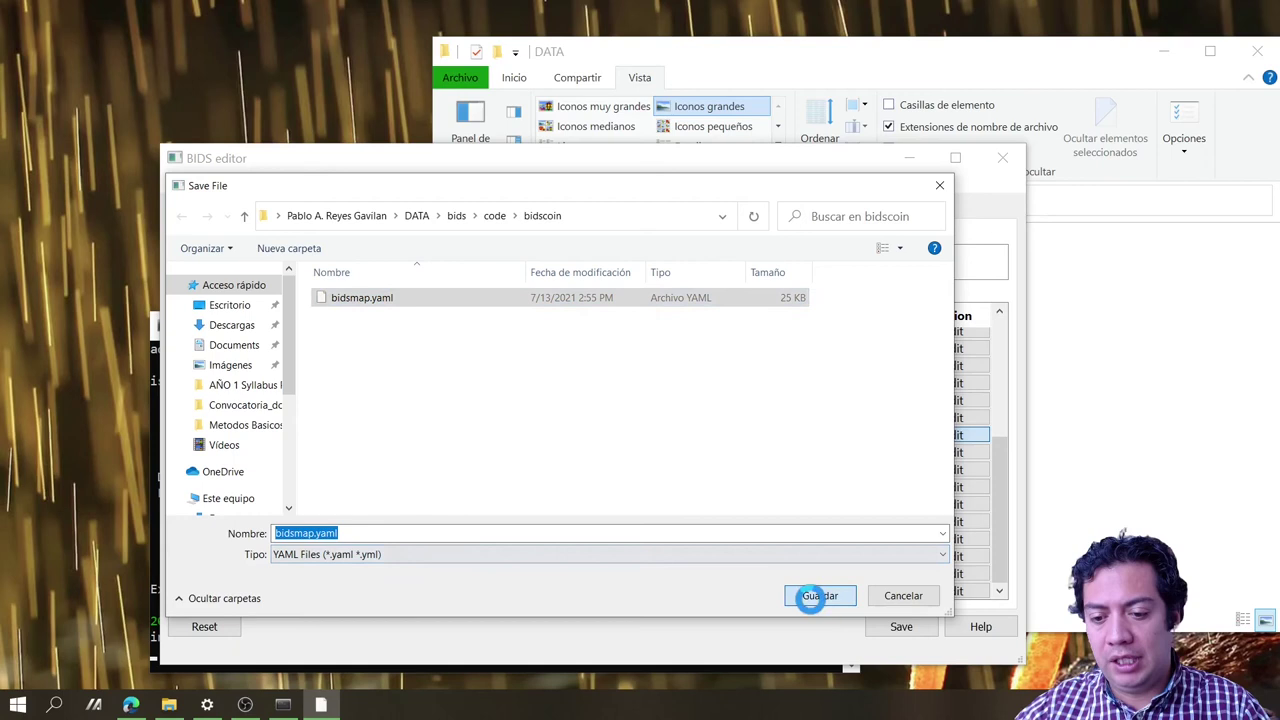
left_click(889, 360)
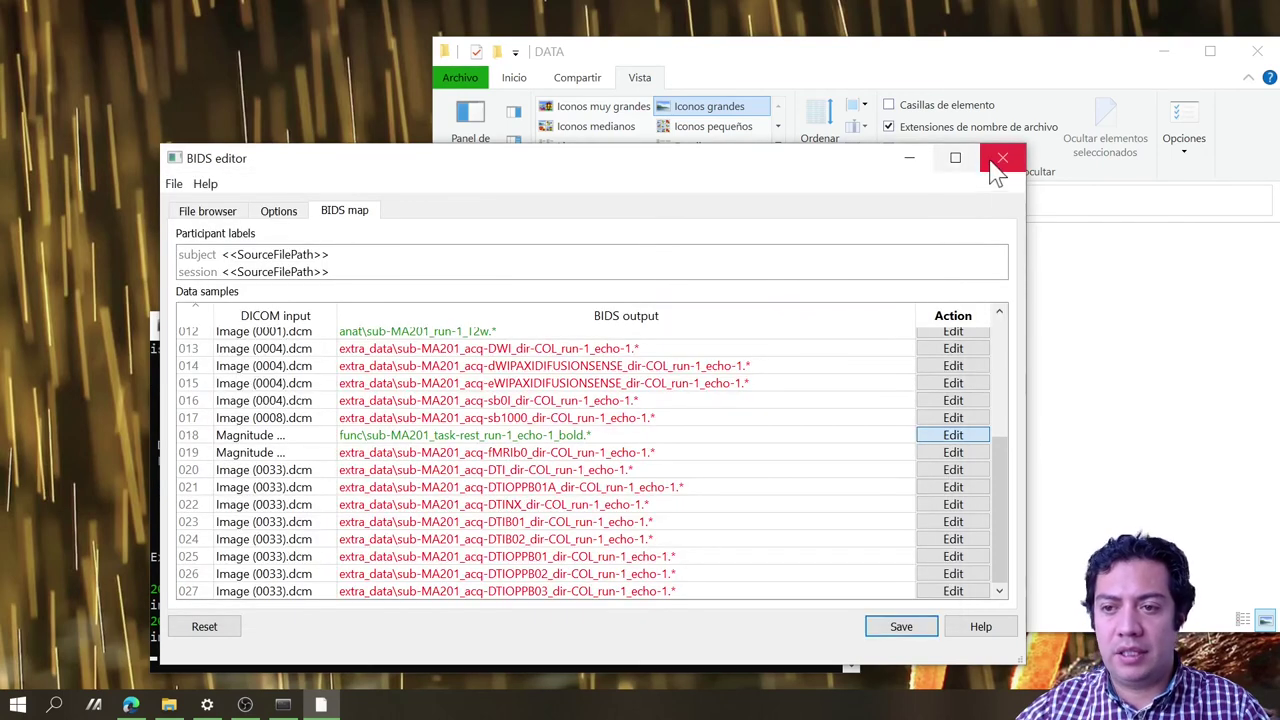
Step: Close the BIDS editor and try to reopen it from the Anaconda prompt with "bidseditor .\bids\code\bidscoin\bidsmap.yaml bids"
left_click(996, 160)
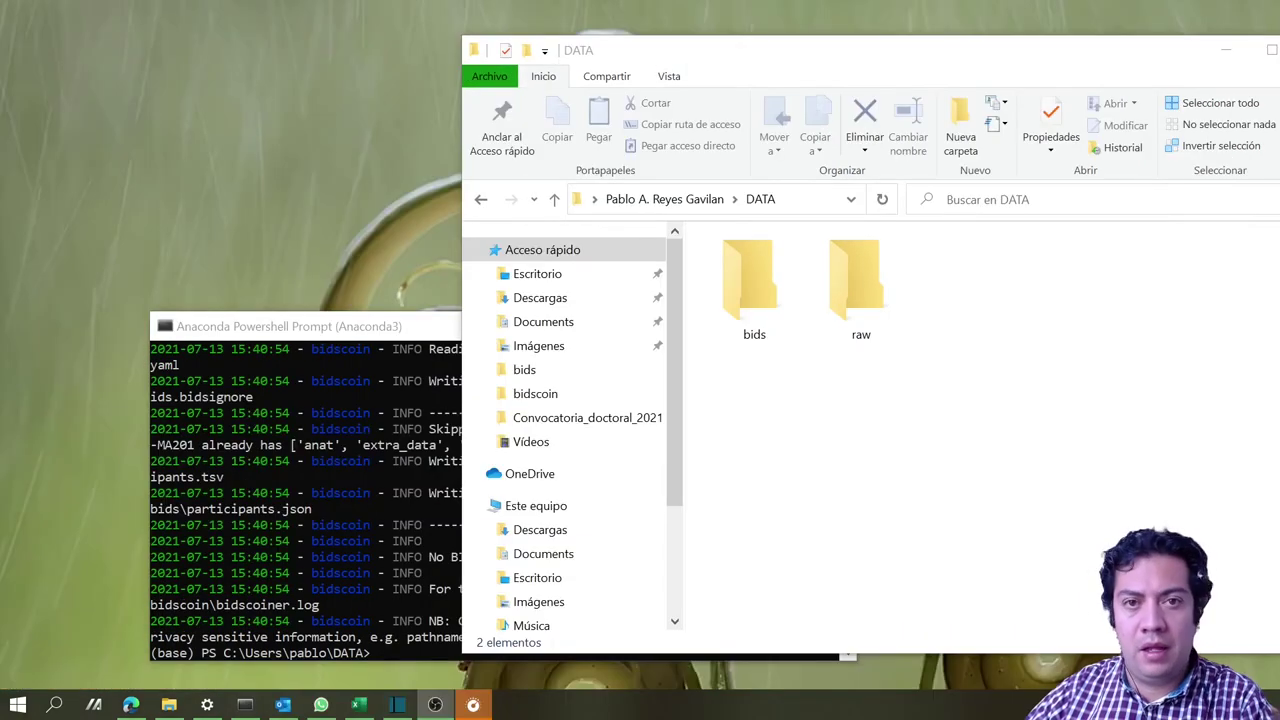
left_click(396, 578)
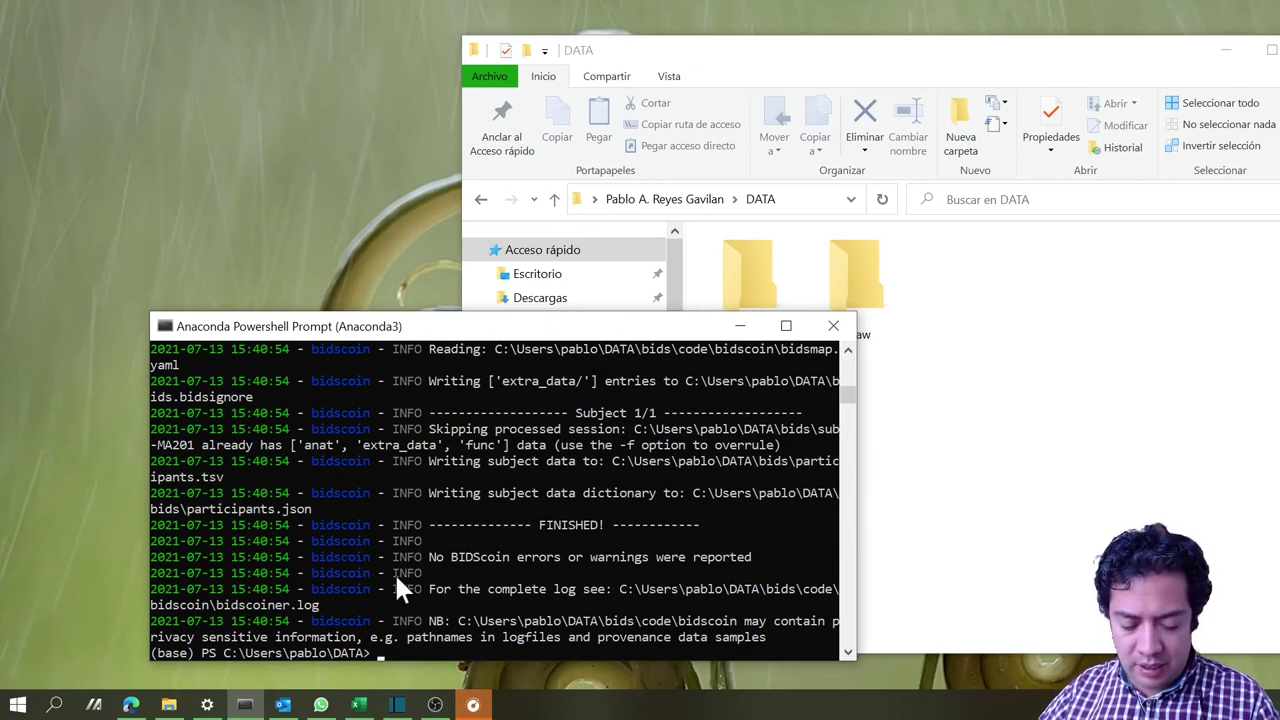
type("bids")
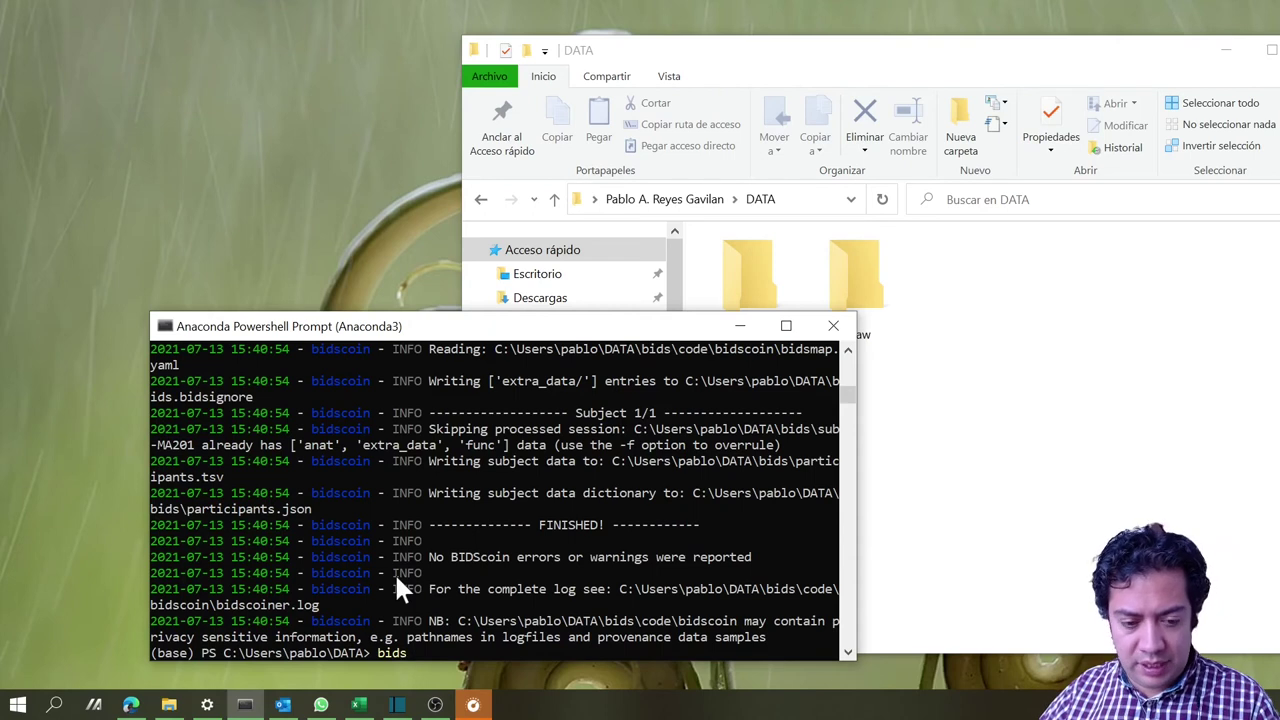
type("edi")
key("Tab")
key("BackSpace")
key("BackSpace")
key("BackSpace")
key("BackSpace")
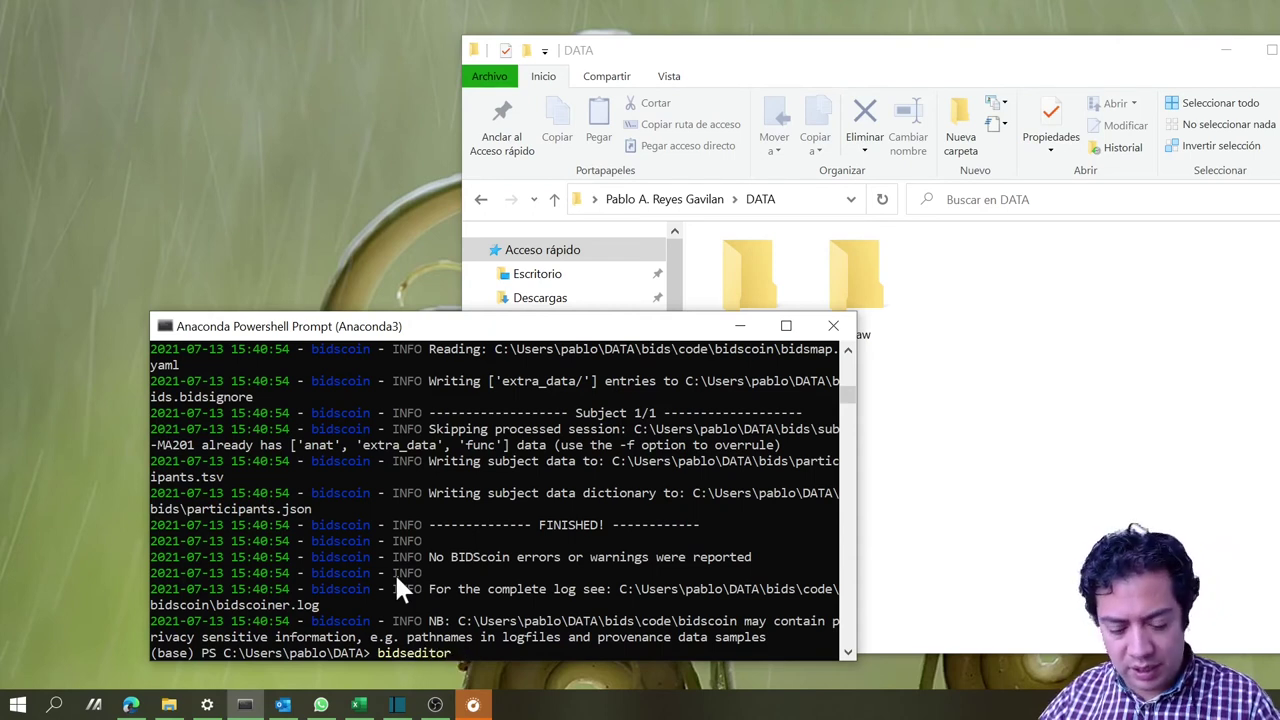
type(".\\bids\\")
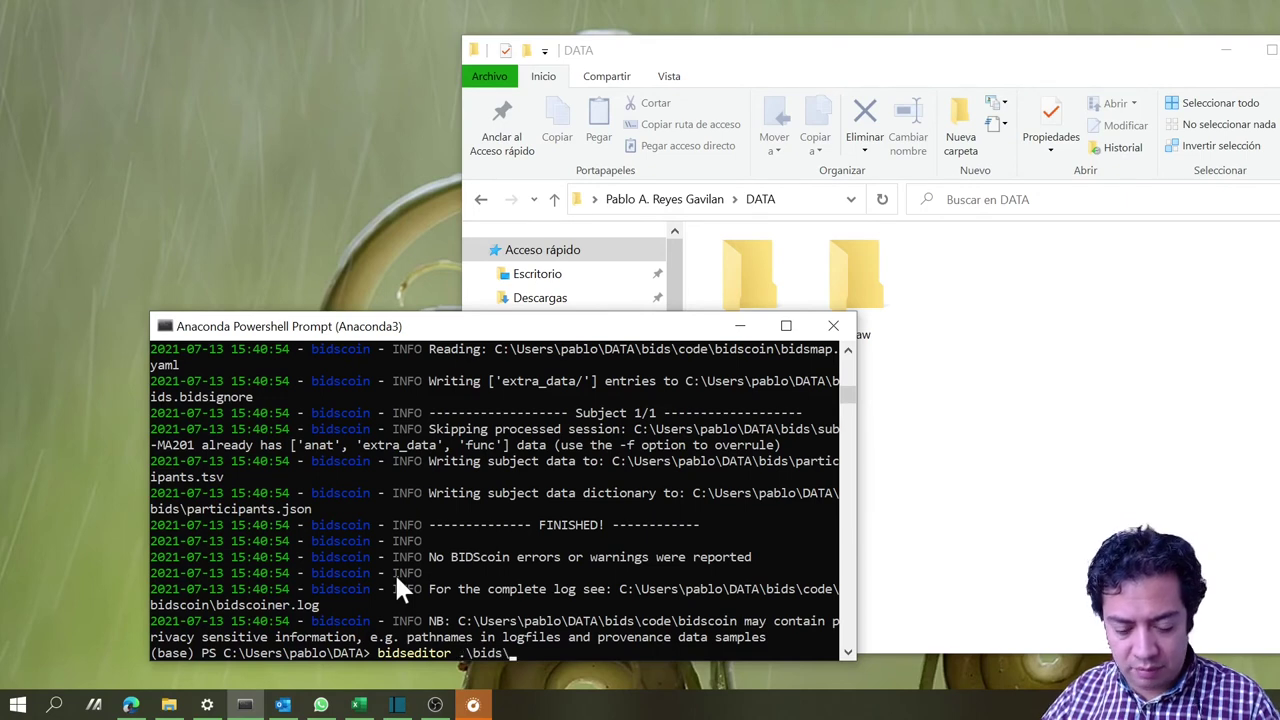
type("code")
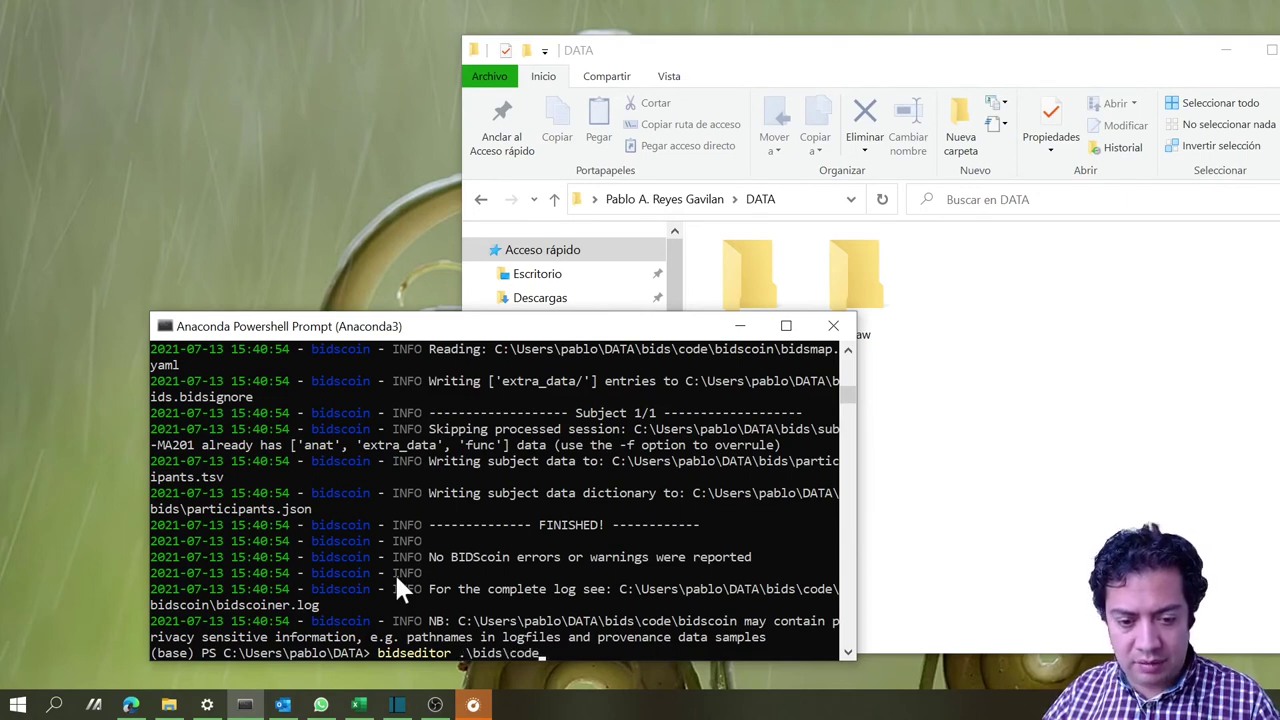
left_click(974, 528)
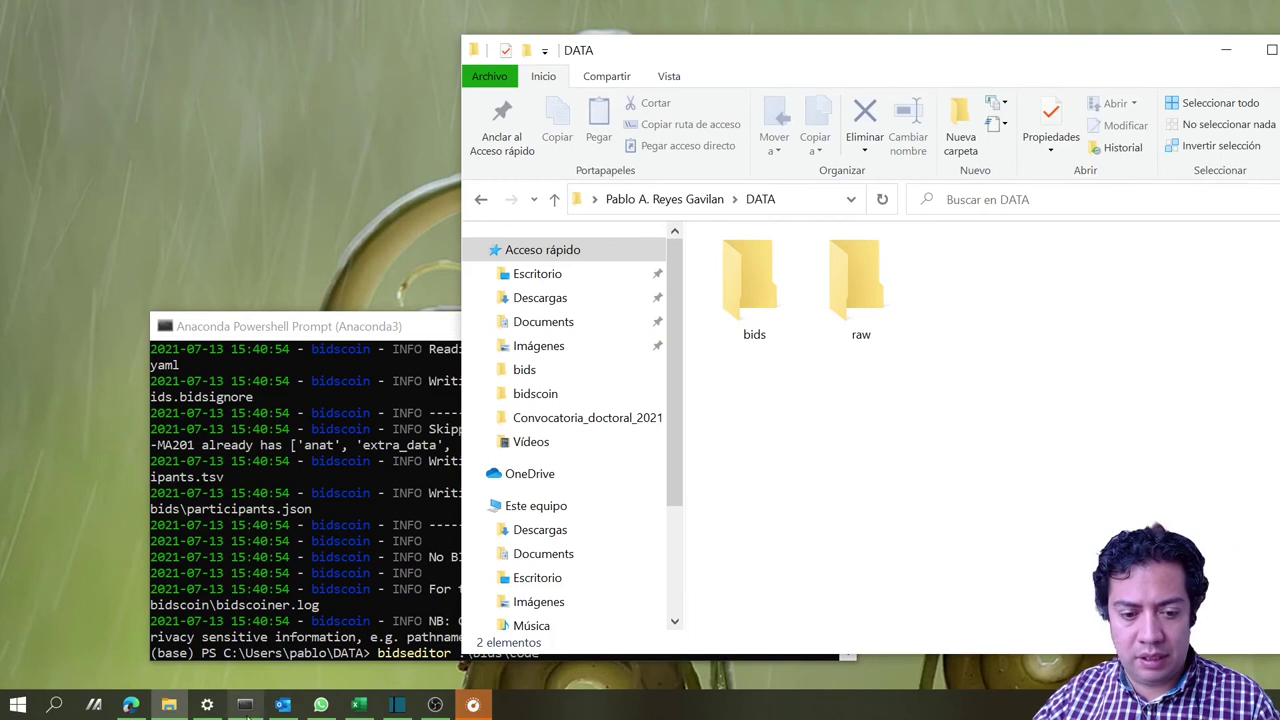
left_click(287, 603)
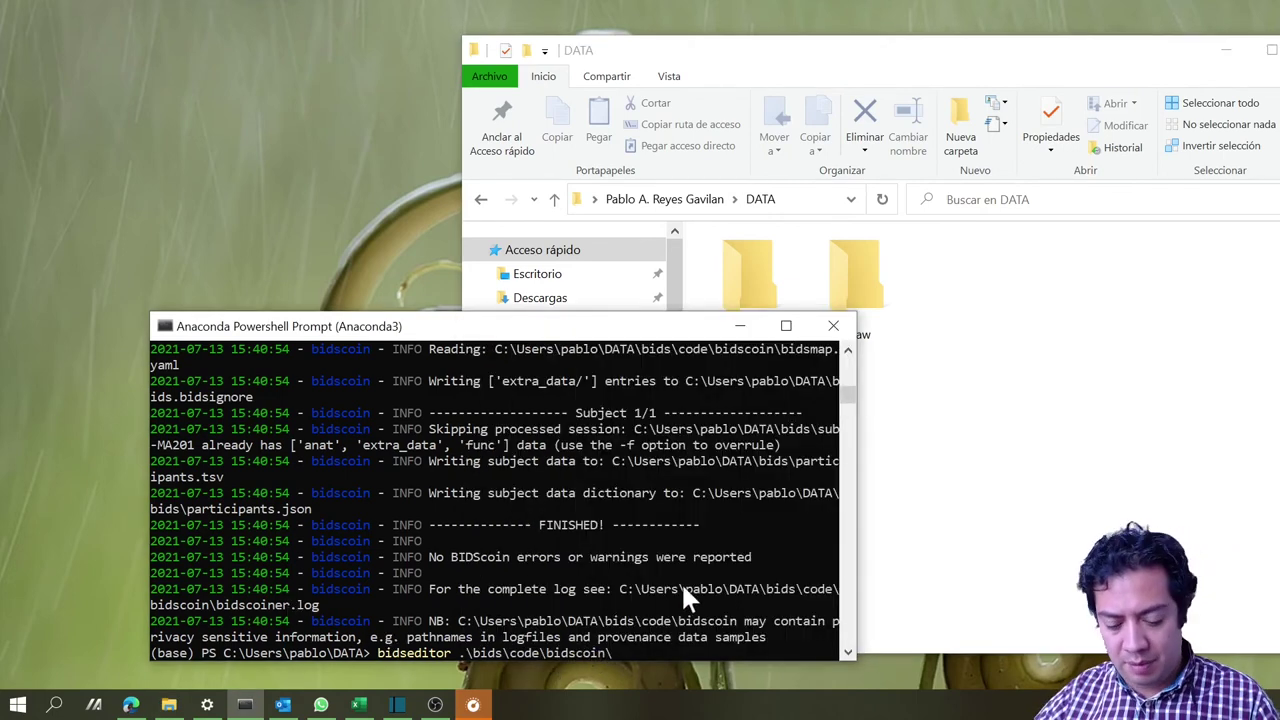
type("b")
key("Tab")
key("BackSpace")
key("BackSpace")
key("BackSpace")
key("BackSpace")
key("BackSpace")
key("BackSpace")
key("BackSpace")
key("BackSpace")
key("BackSpace")
key("BackSpace")
key("BackSpace")
key("BackSpace")
key("BackSpace")
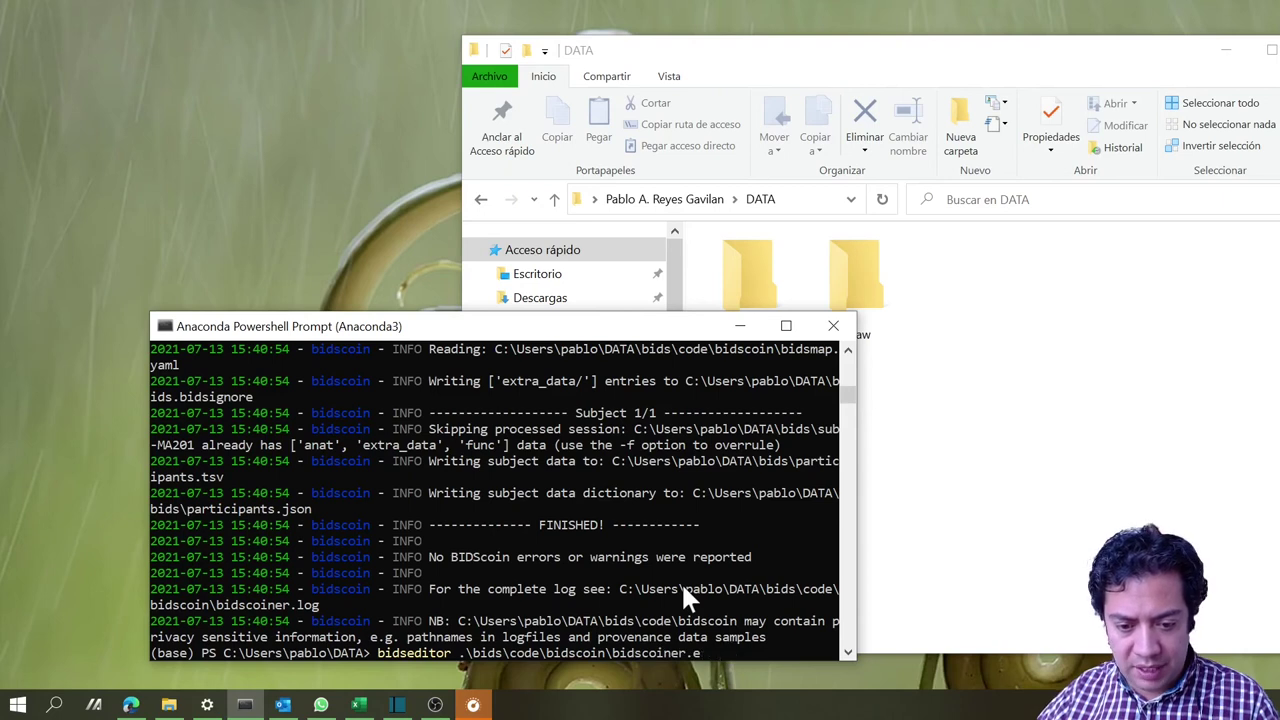
type("map")
key("Tab")
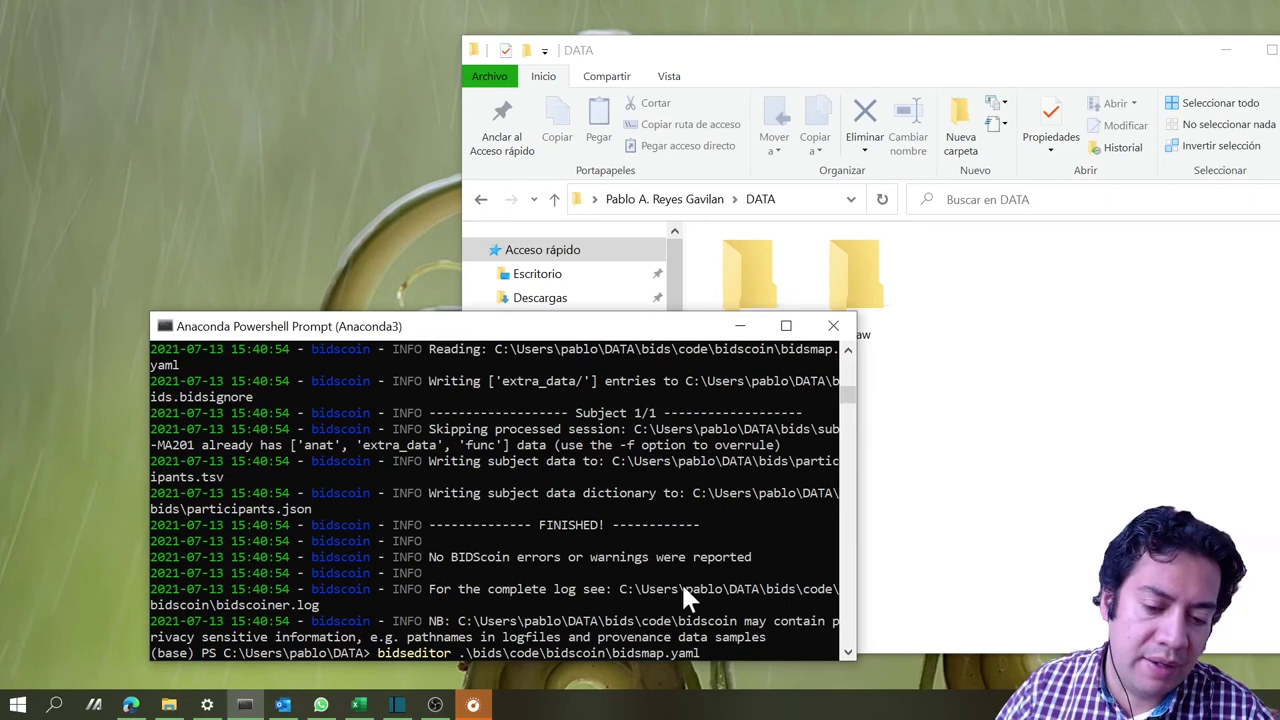
type("bids")
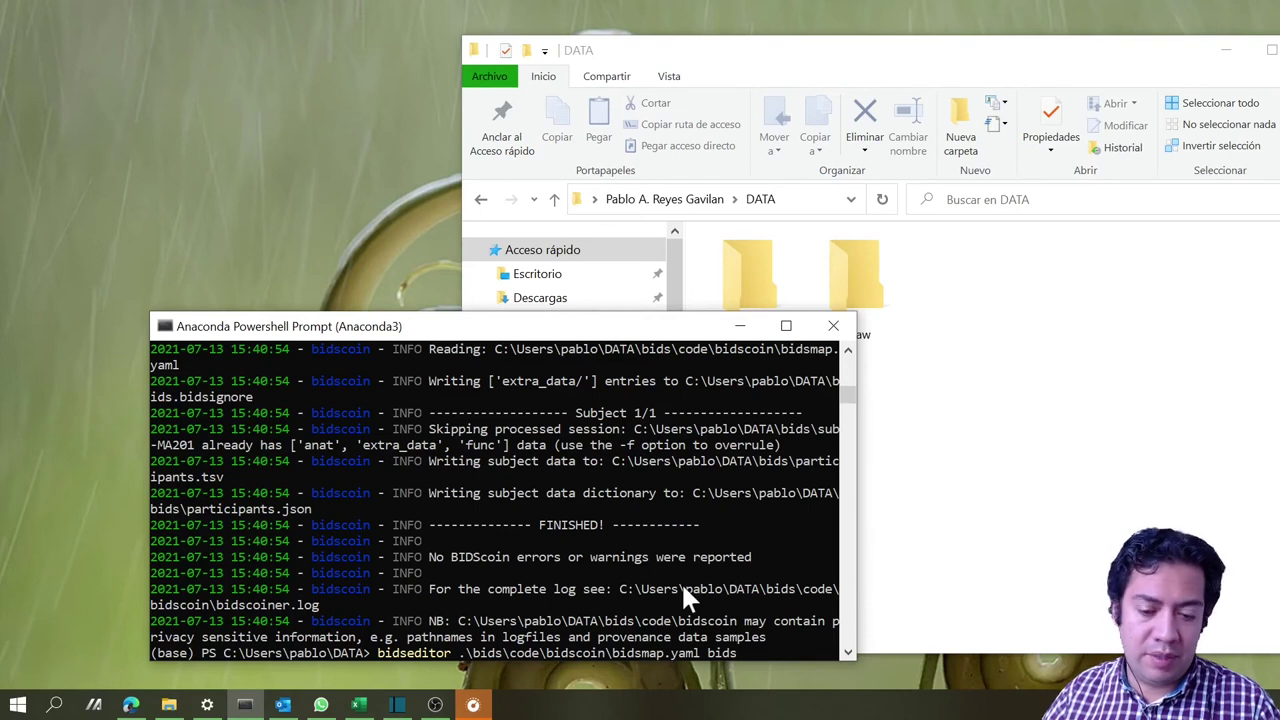
key("Return")
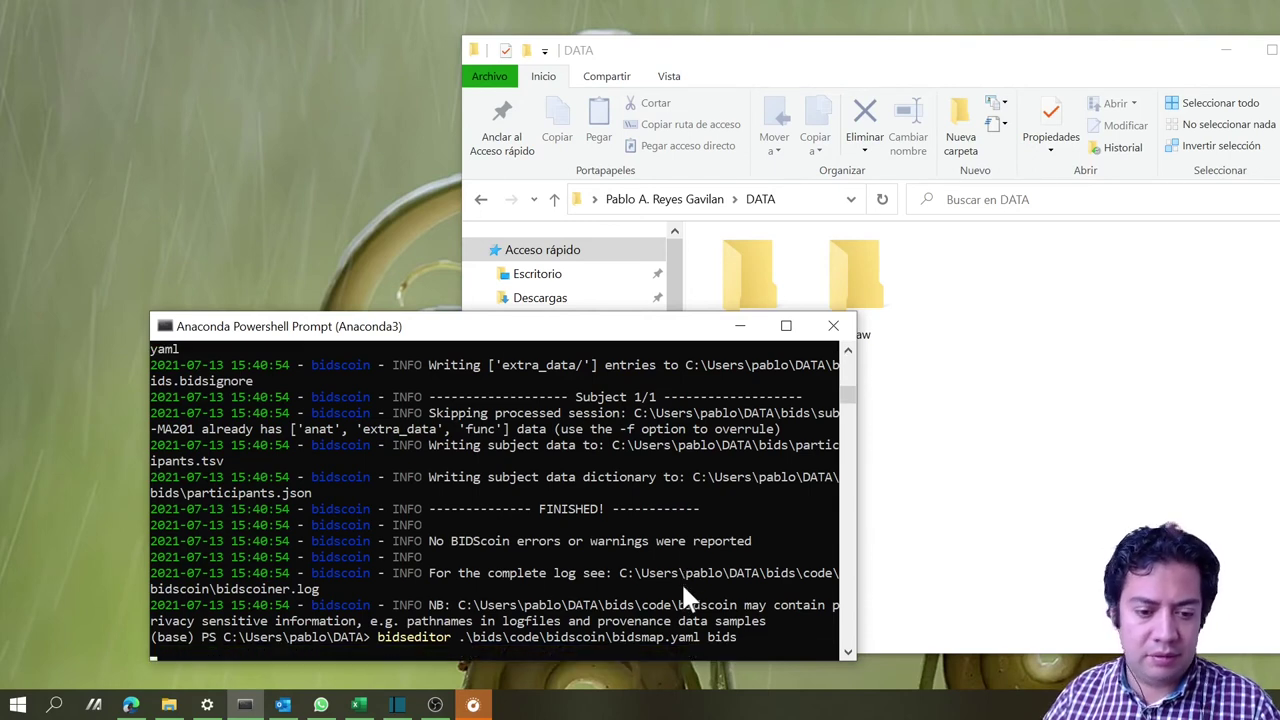
Step: Insert the -b option before the bidsmap.yaml path in the last bidseditor command and run it again
key("Up")
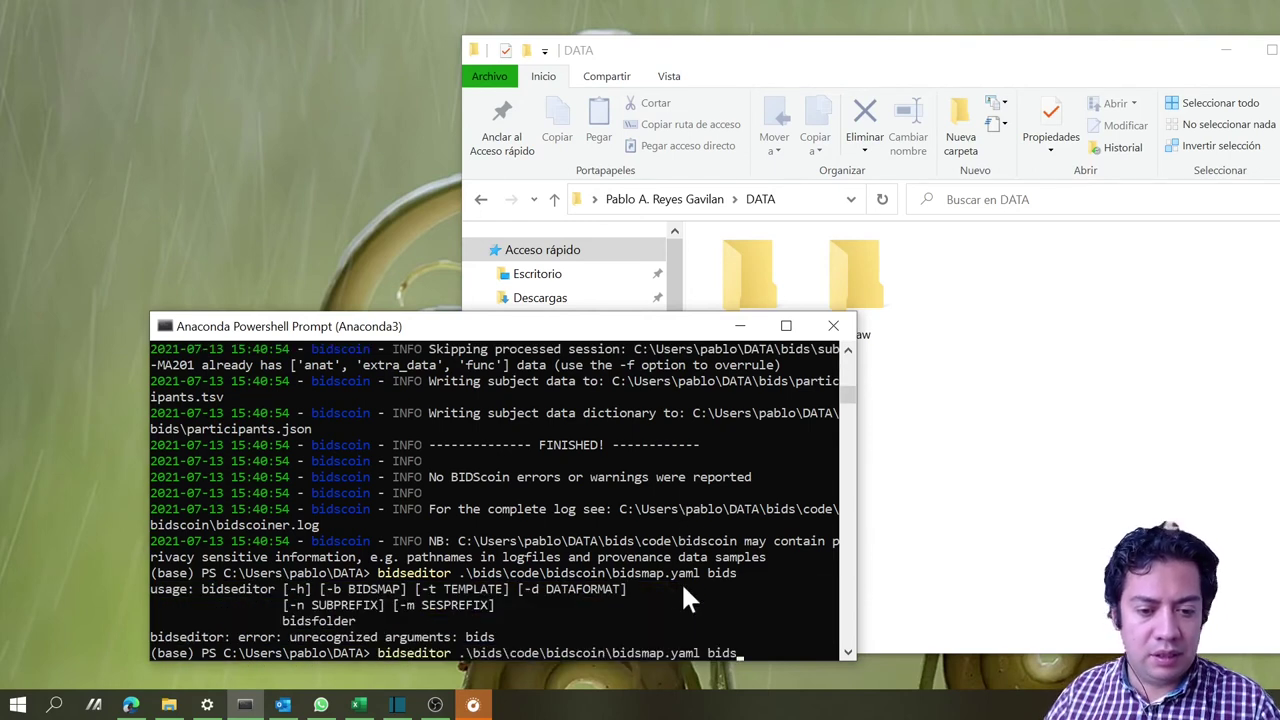
key("Left")
key("Left")
key("Left")
key("Left")
key("Left")
key("Left")
key("Left")
key("Left")
key("Left")
key("Left")
key("Left")
key("Left")
key("Left")
key("Left")
key("Left")
key("Left")
key("Left")
key("Left")
key("Left")
key("Left")
key("Left")
key("Left")
key("Left")
key("Left")
key("Left")
key("Left")
key("Left")
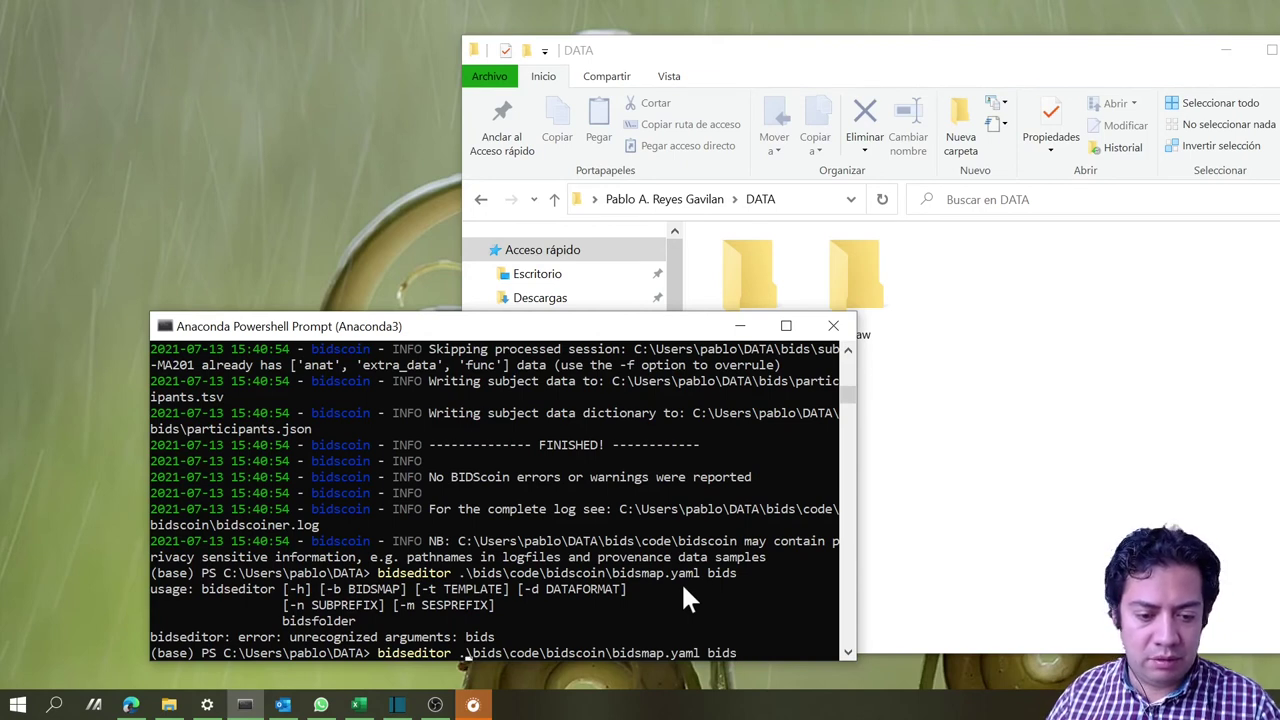
type("-")
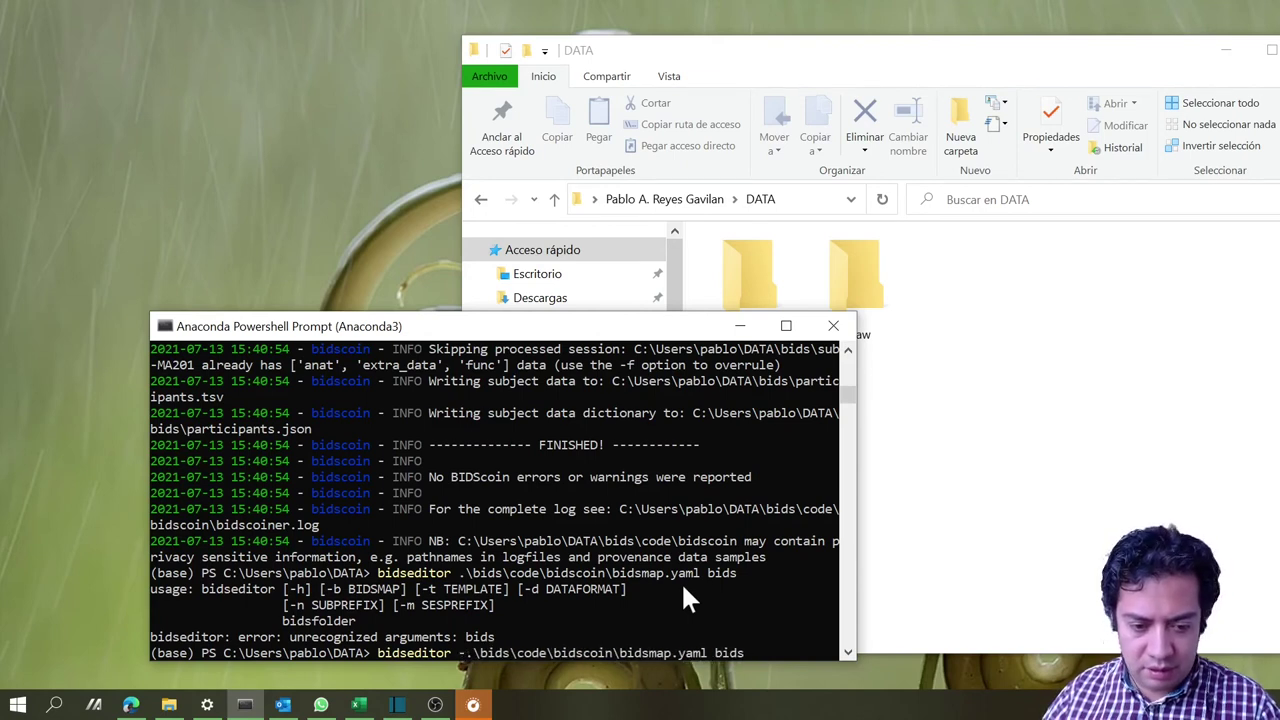
type("b")
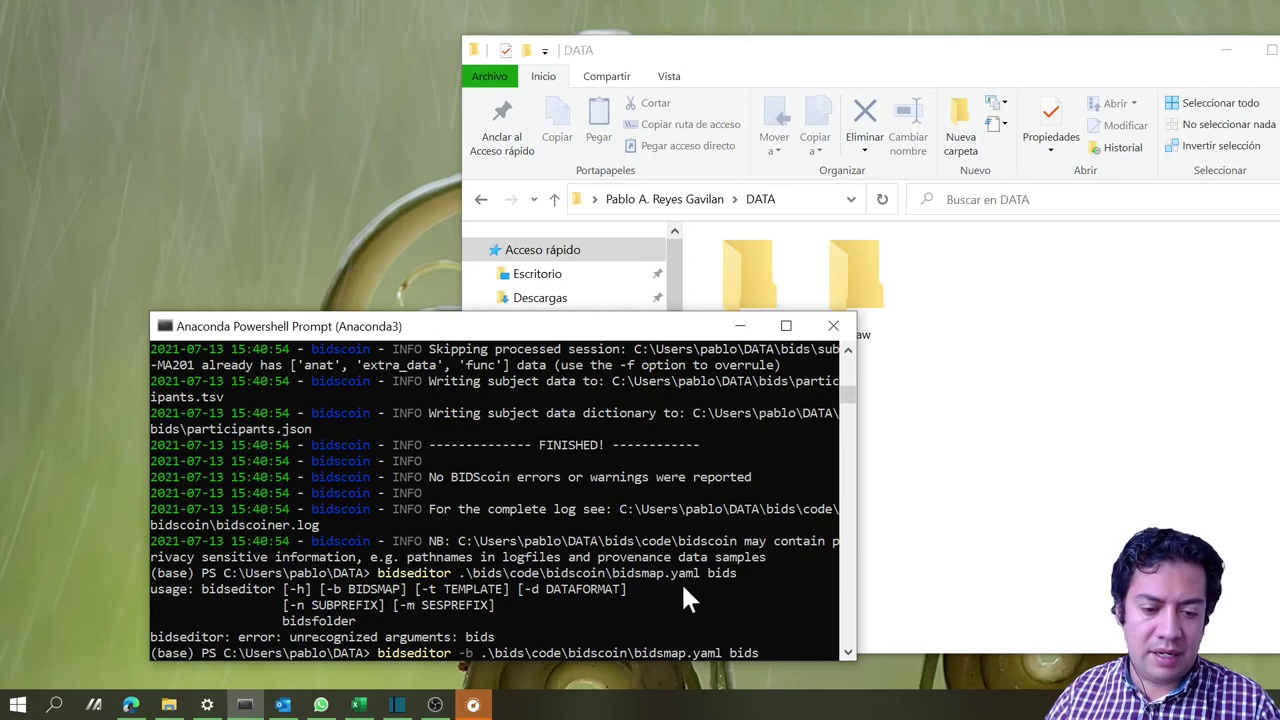
key("Return")
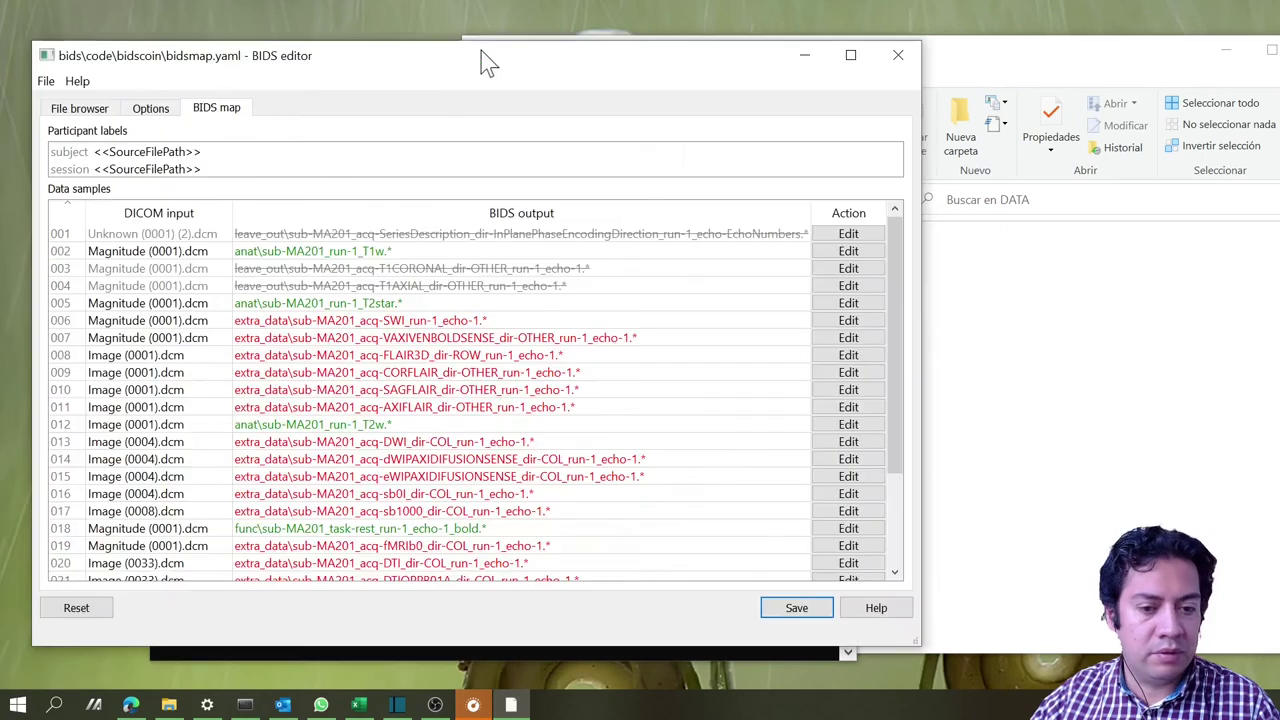
Step: Save bidsmap.yaml from the BIDS editor's options view, replacing the existing file, and close the editor
left_click_drag(486, 57, 564, 64)
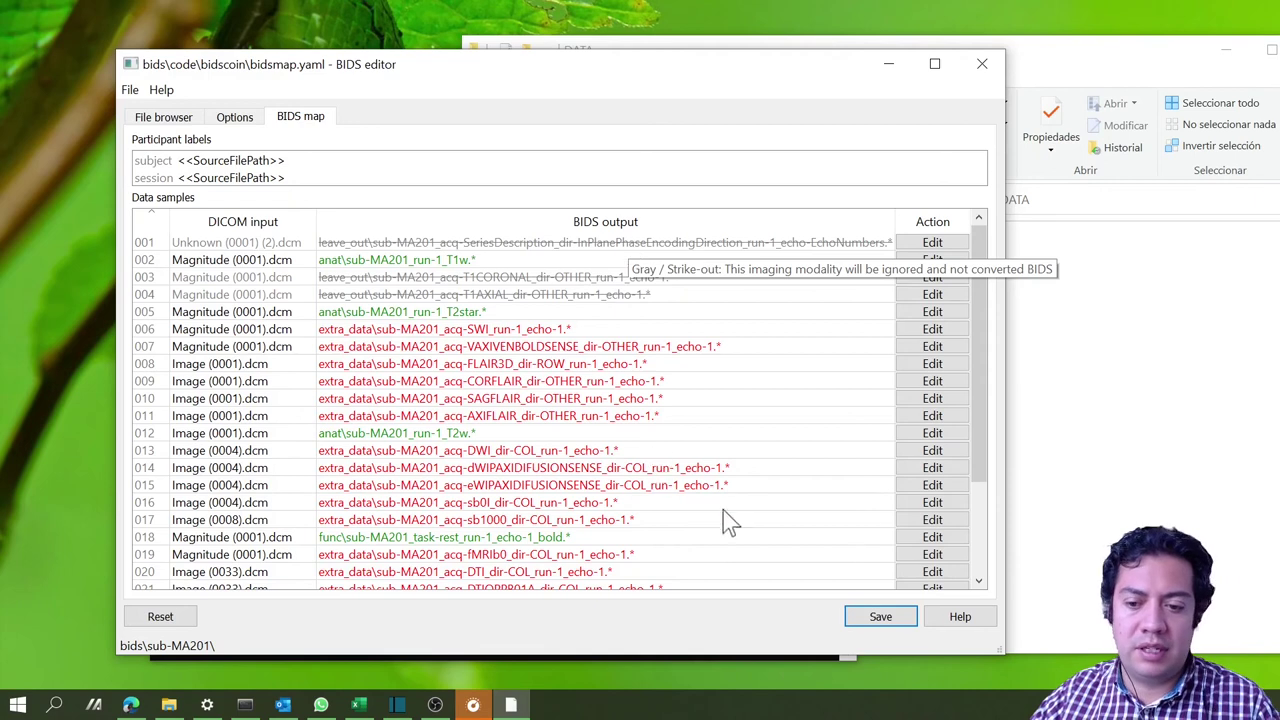
left_click(884, 620)
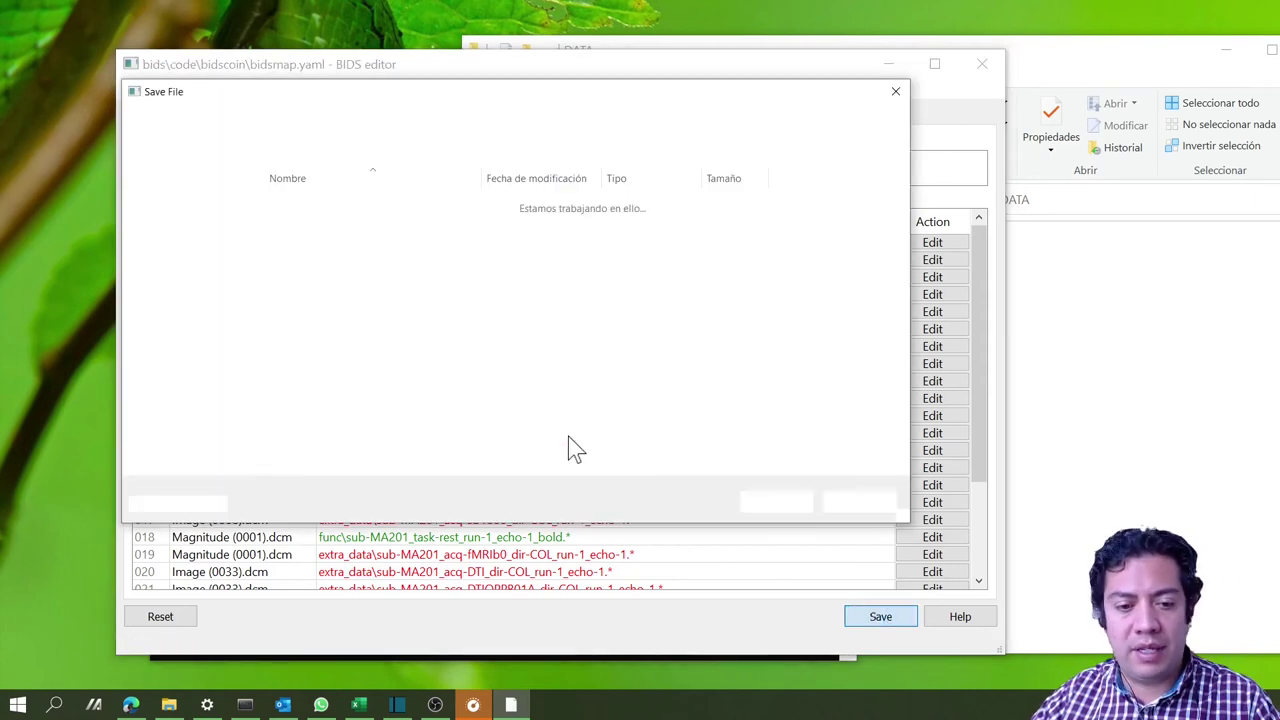
left_click(893, 511)
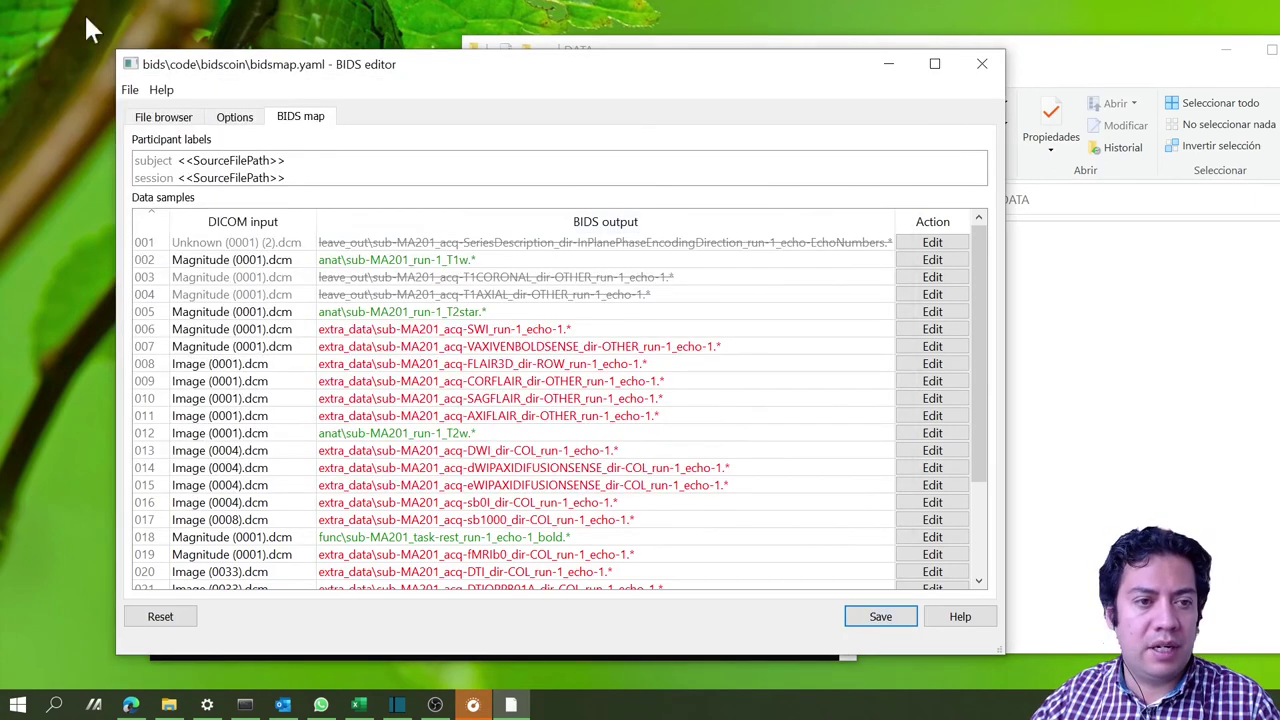
left_click(236, 118)
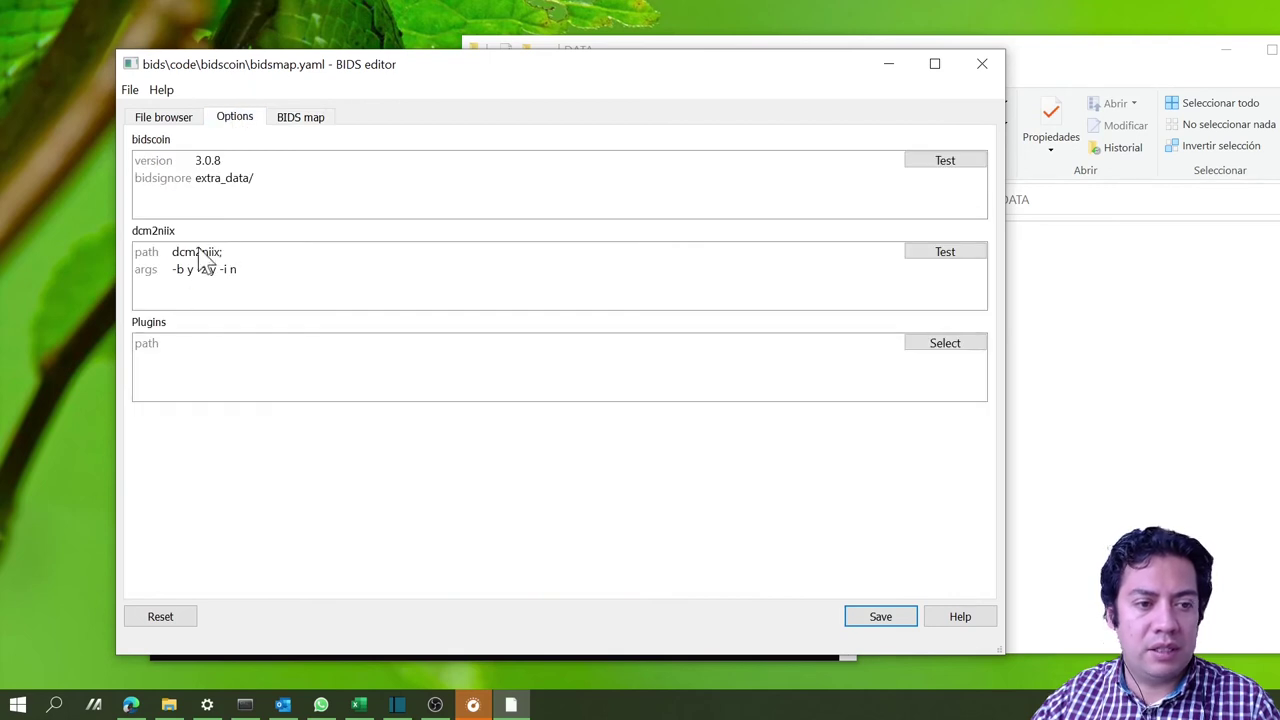
left_click(858, 622)
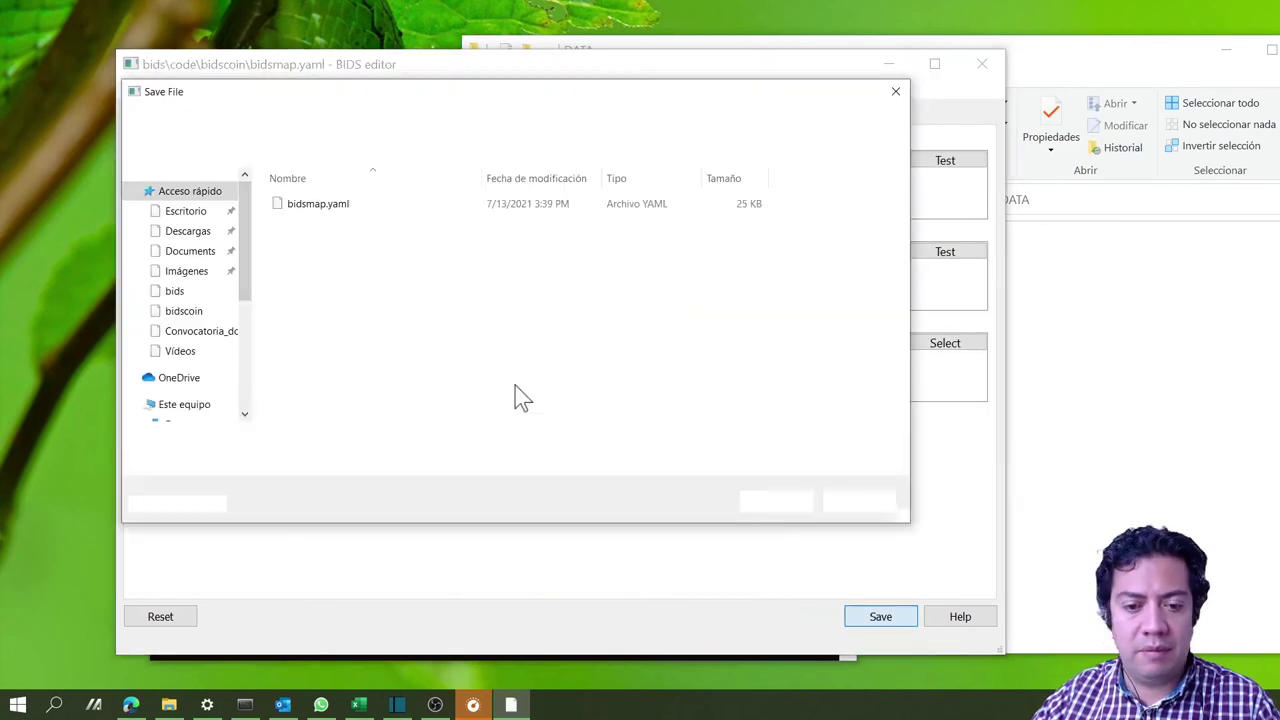
left_click(776, 502)
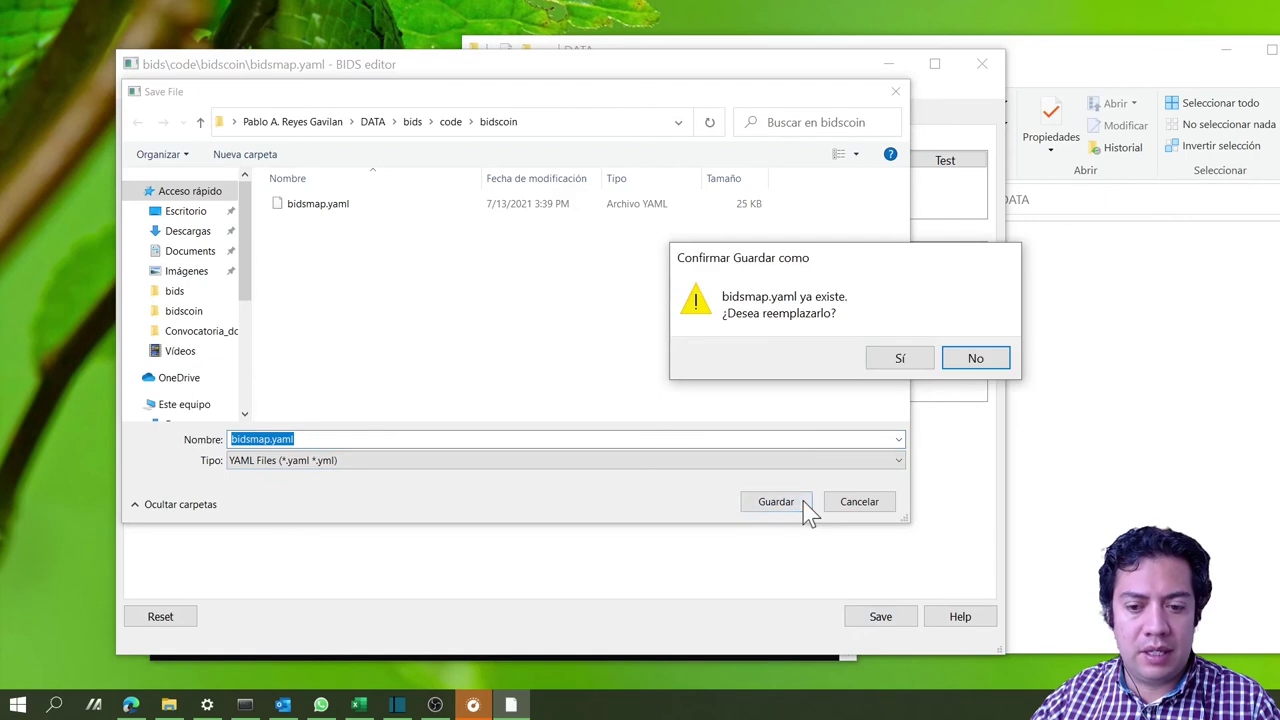
left_click(902, 358)
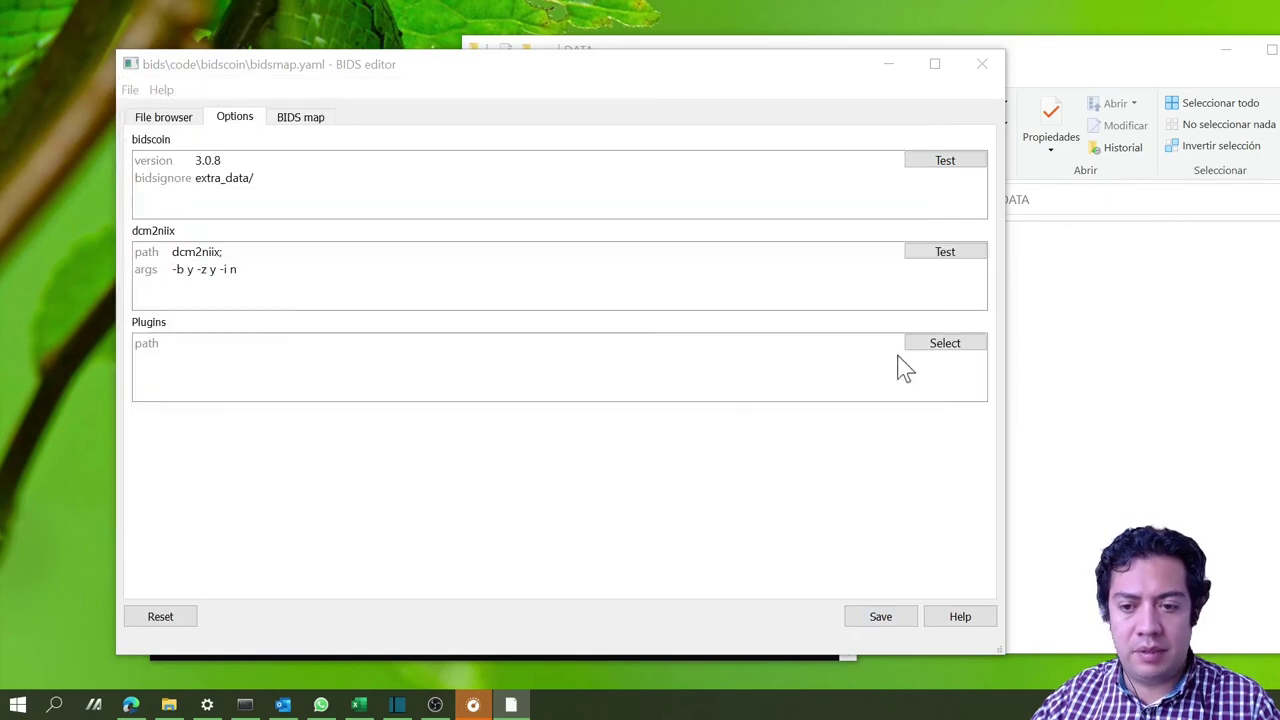
left_click(984, 66)
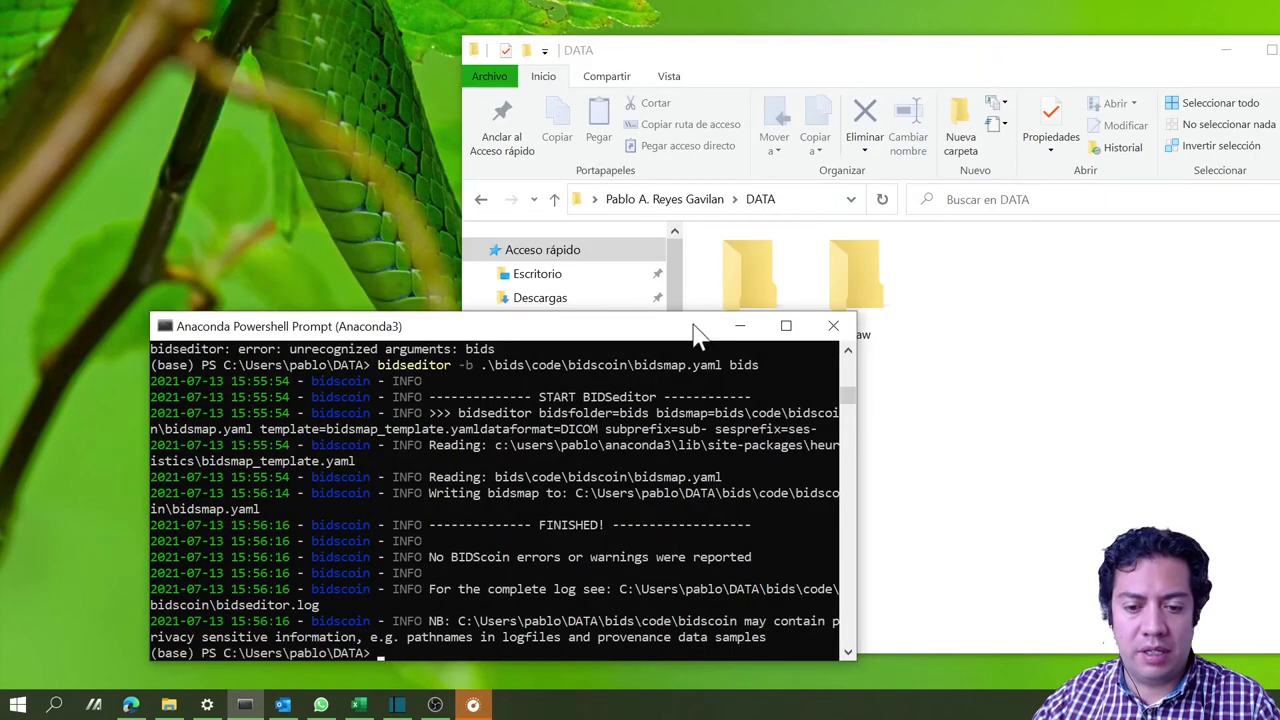
Step: Check the sub-MA201 source data in the raw folder and return to the DATA folder
left_click(492, 574)
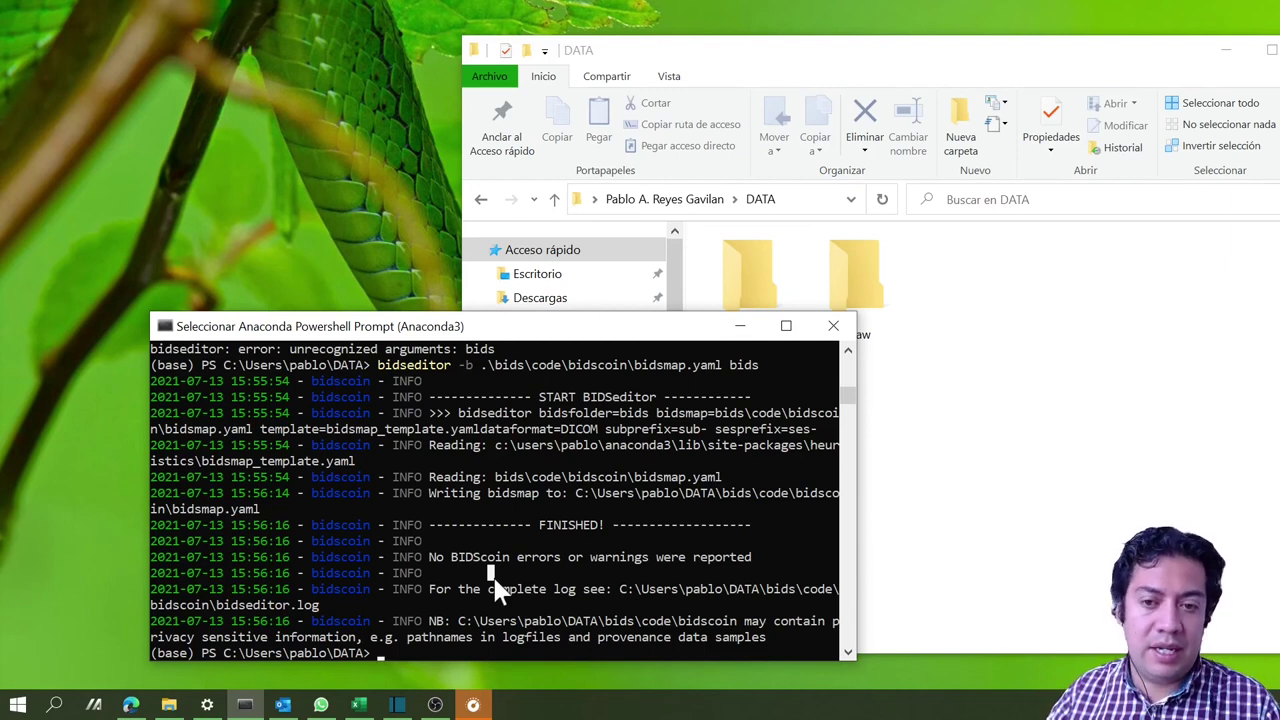
left_click(1036, 436)
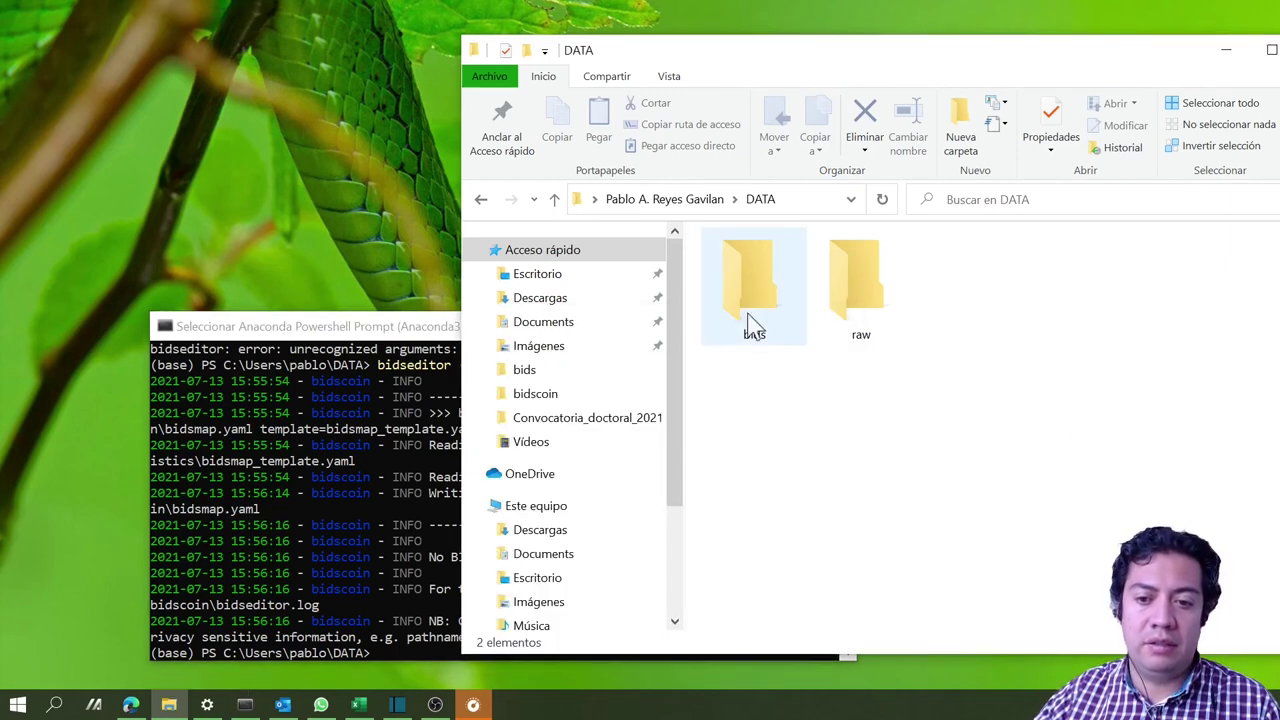
double_click(873, 300)
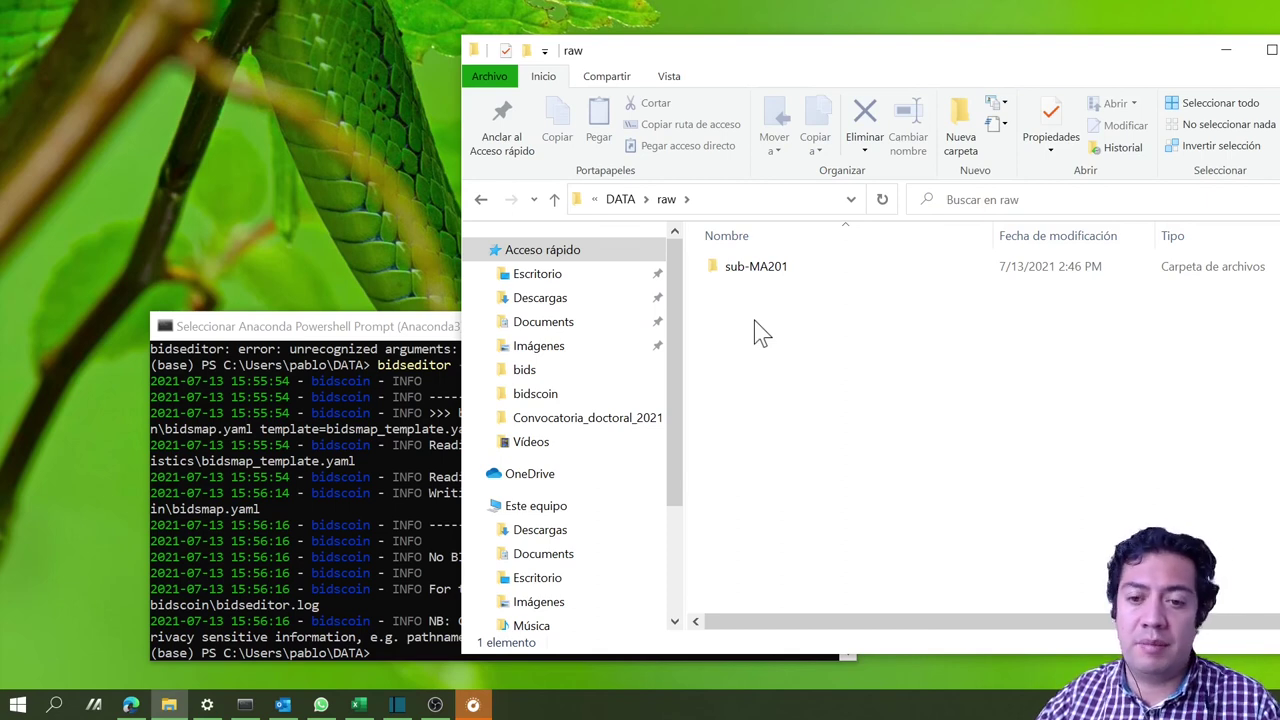
double_click(736, 267)
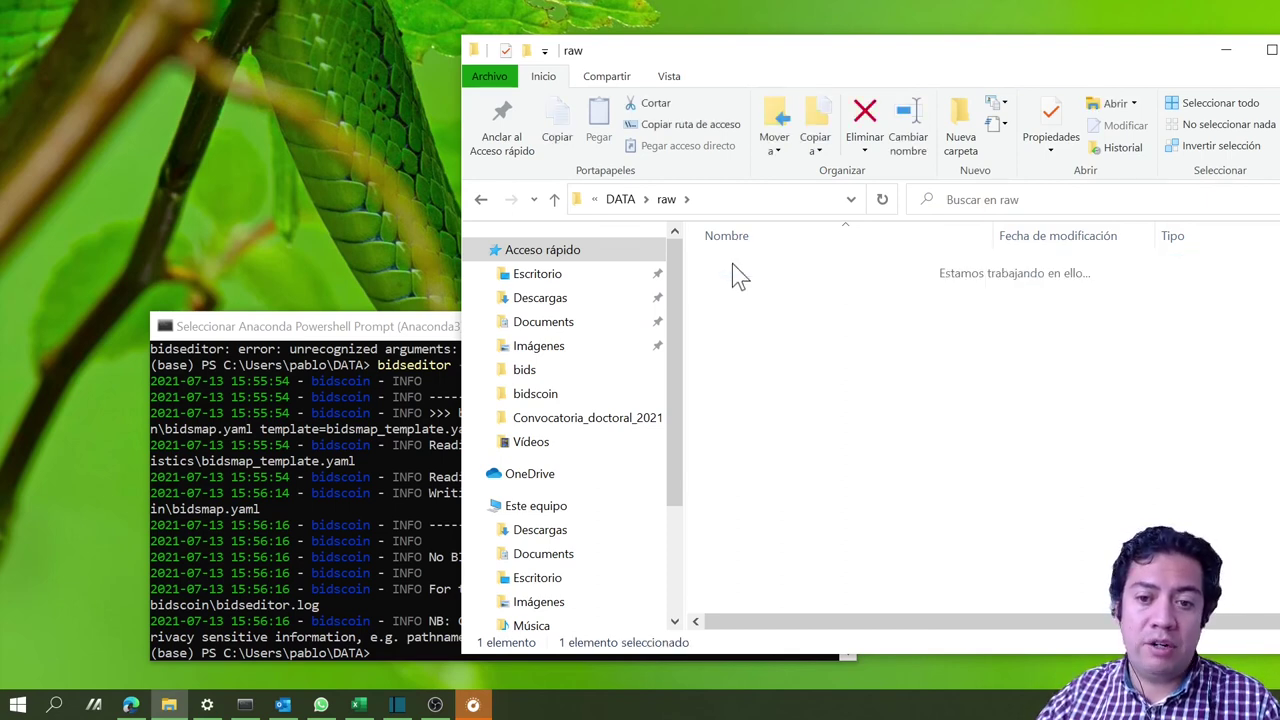
left_click(667, 199)
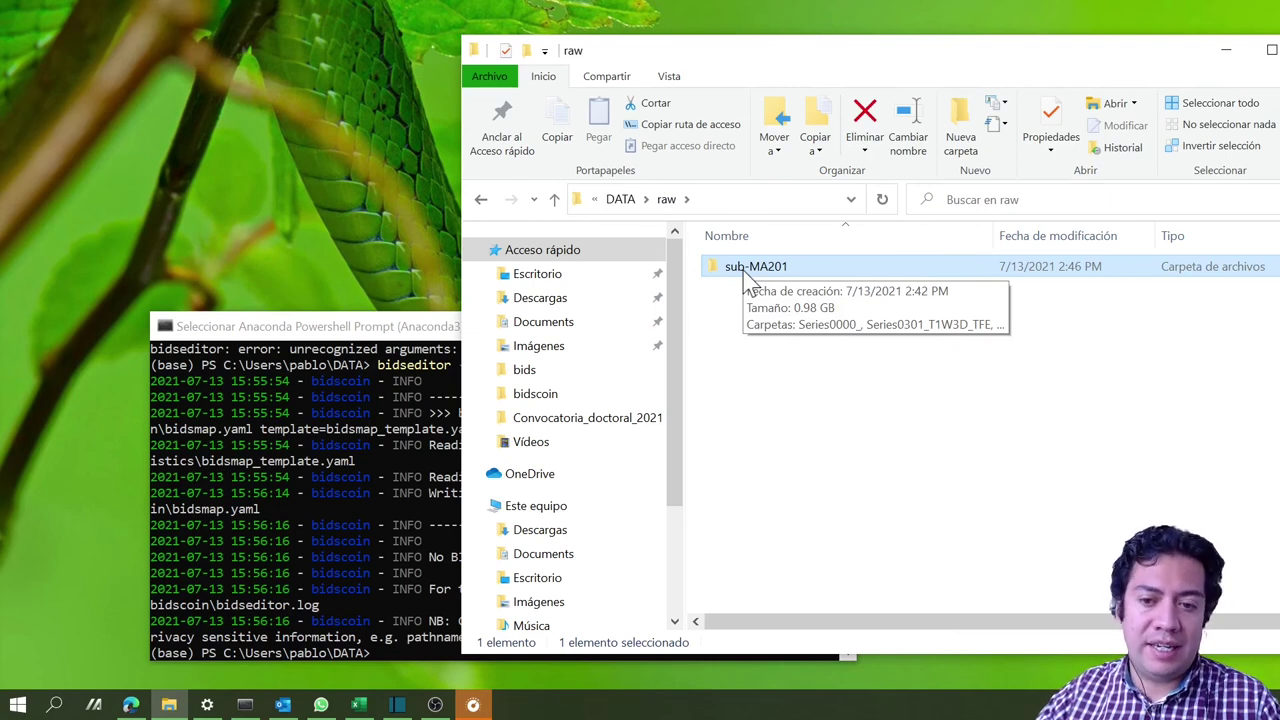
left_click(621, 200)
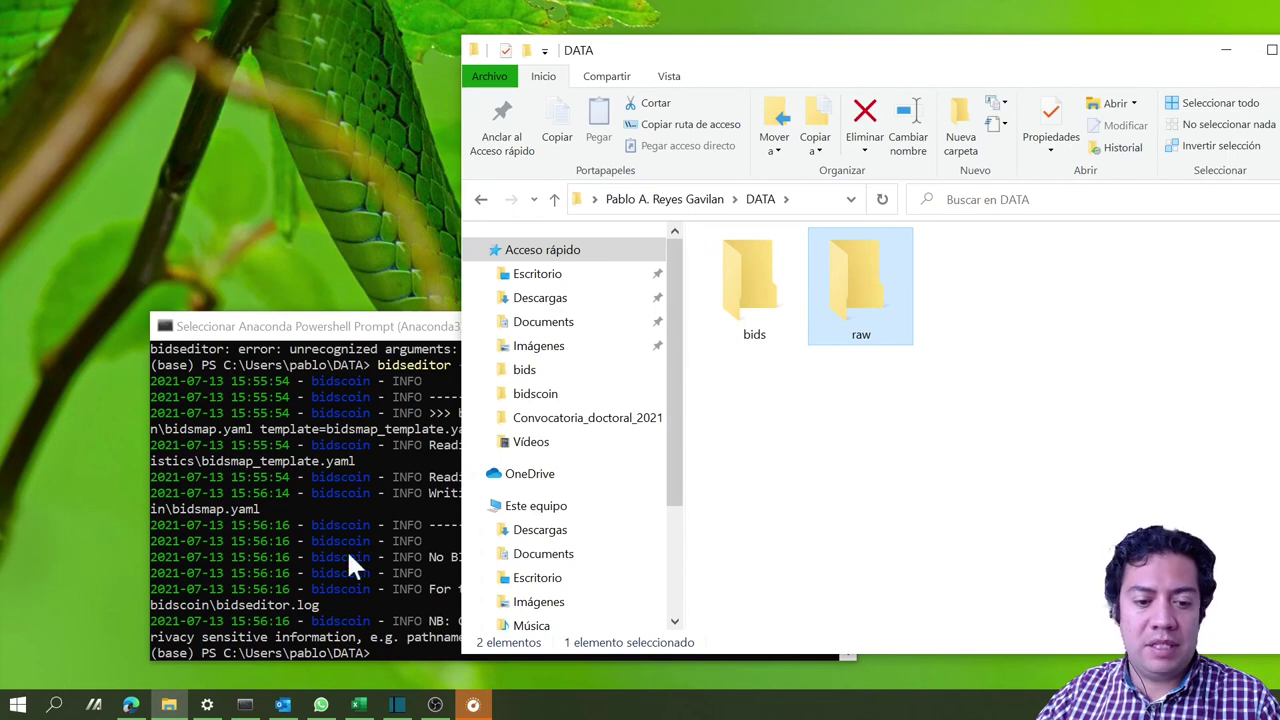
Step: Run "bidscoiner raw bids" in the Anaconda prompt and open the bids output folder
left_click(346, 549)
type("bidscoiner raw bids")
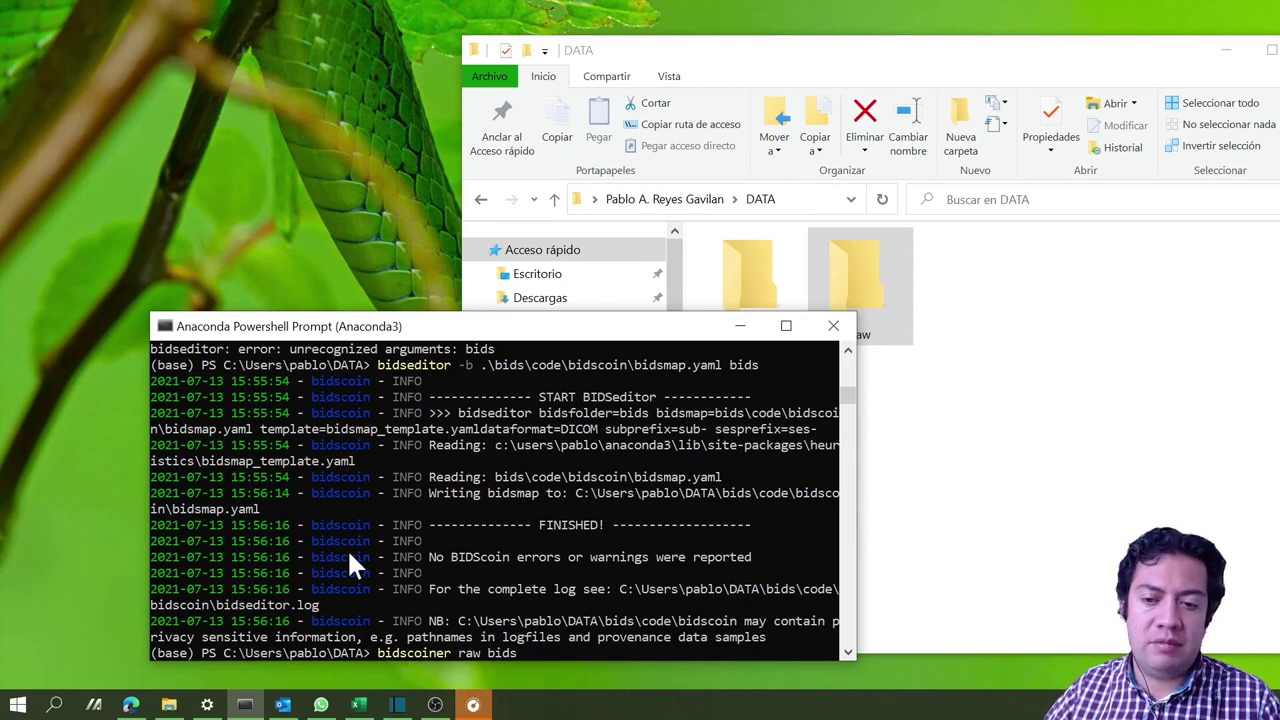
key("Return")
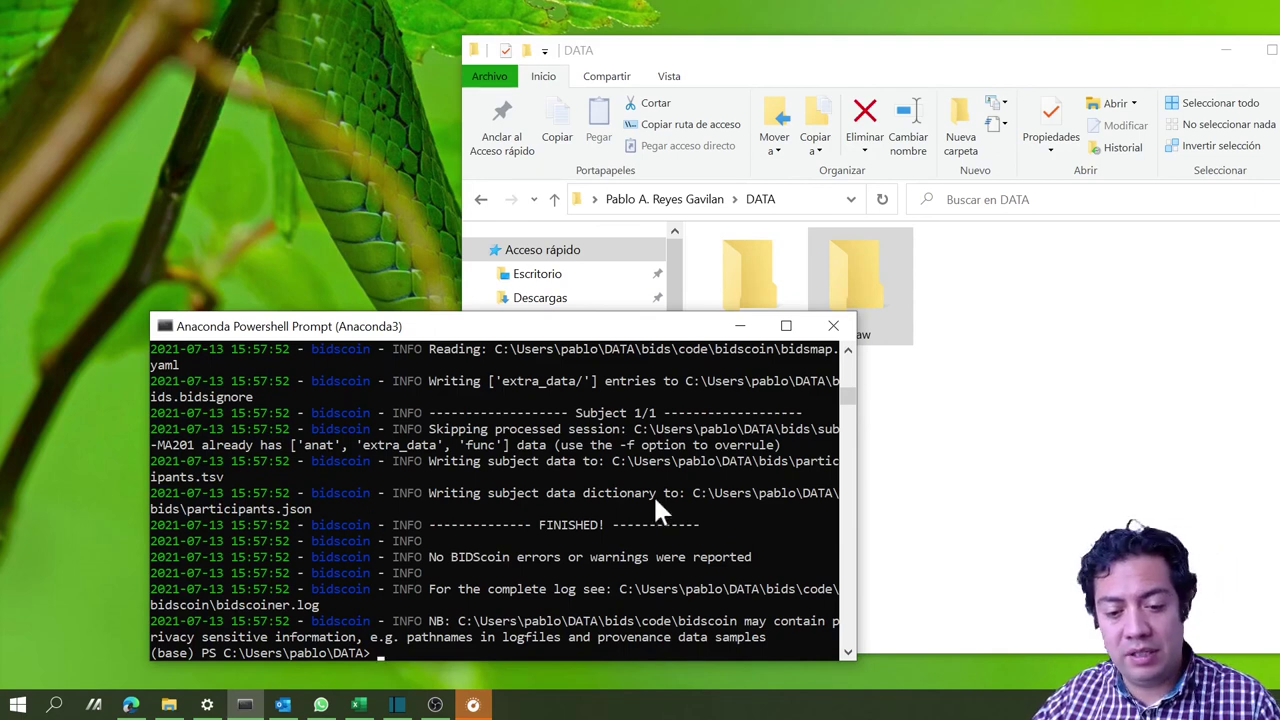
left_click(922, 482)
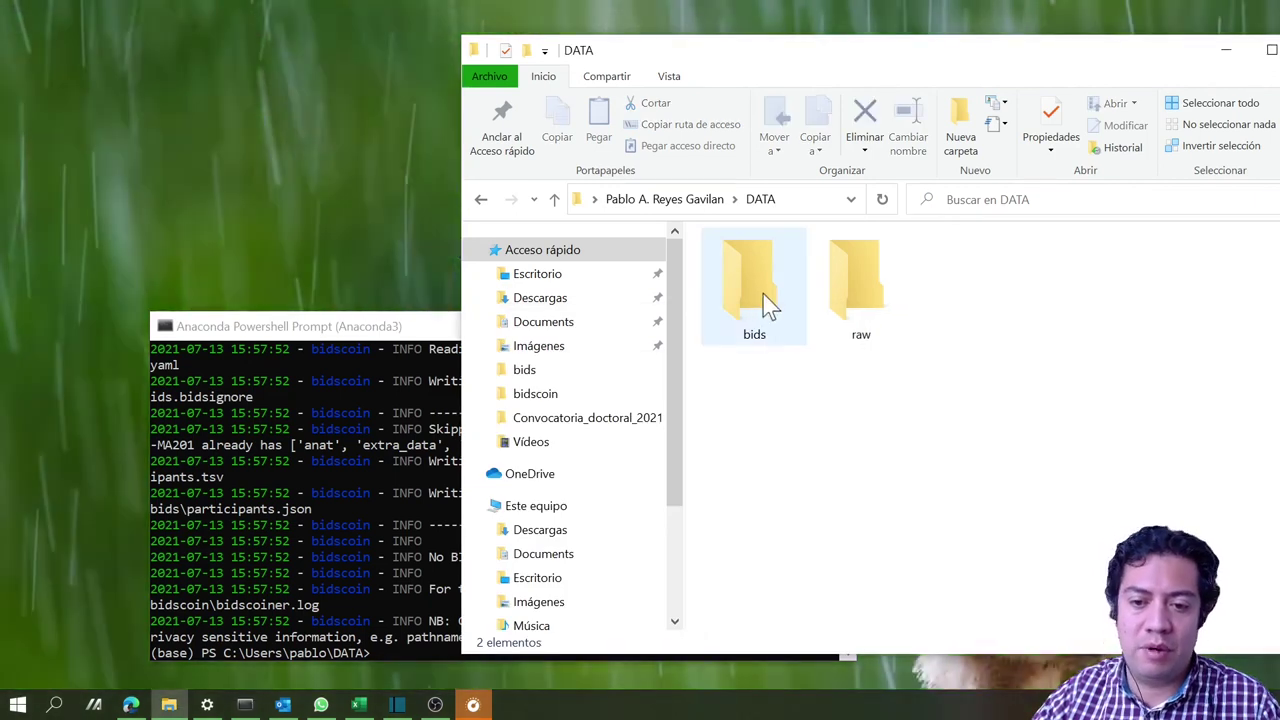
double_click(765, 300)
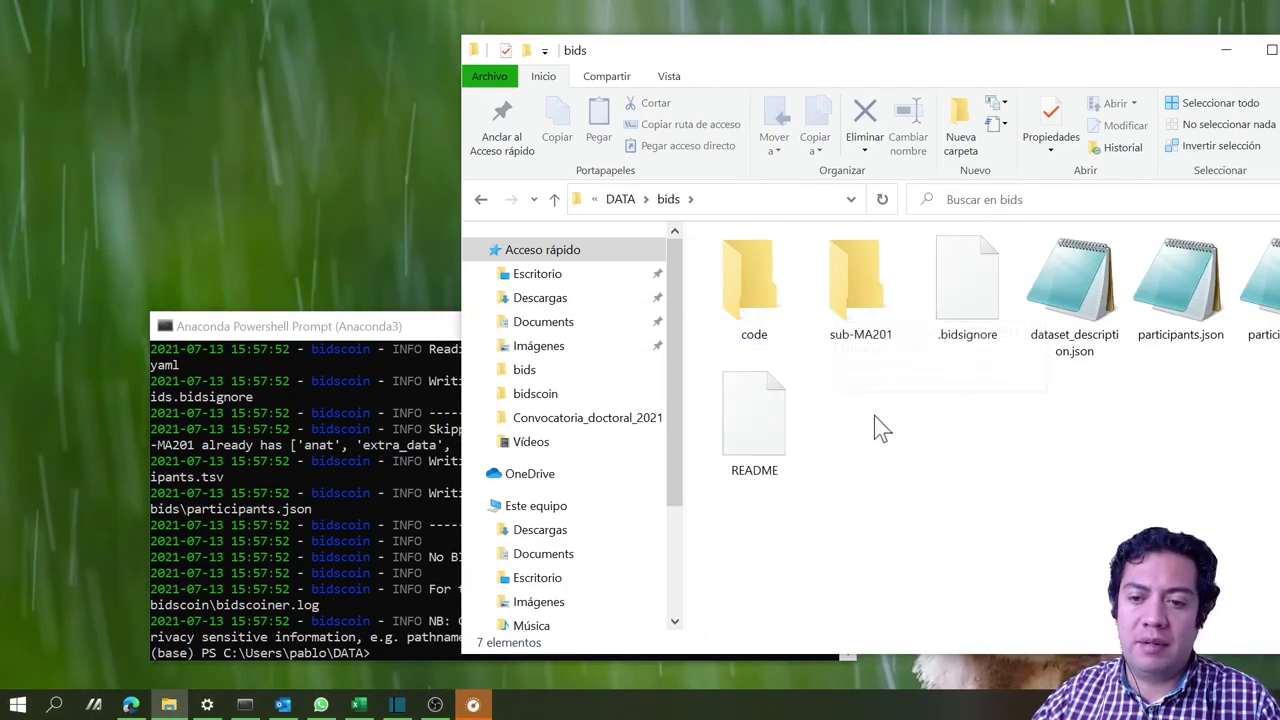
Step: Check the contents of the converted sub-MA201 folder and return to the bids folder
left_click(846, 306)
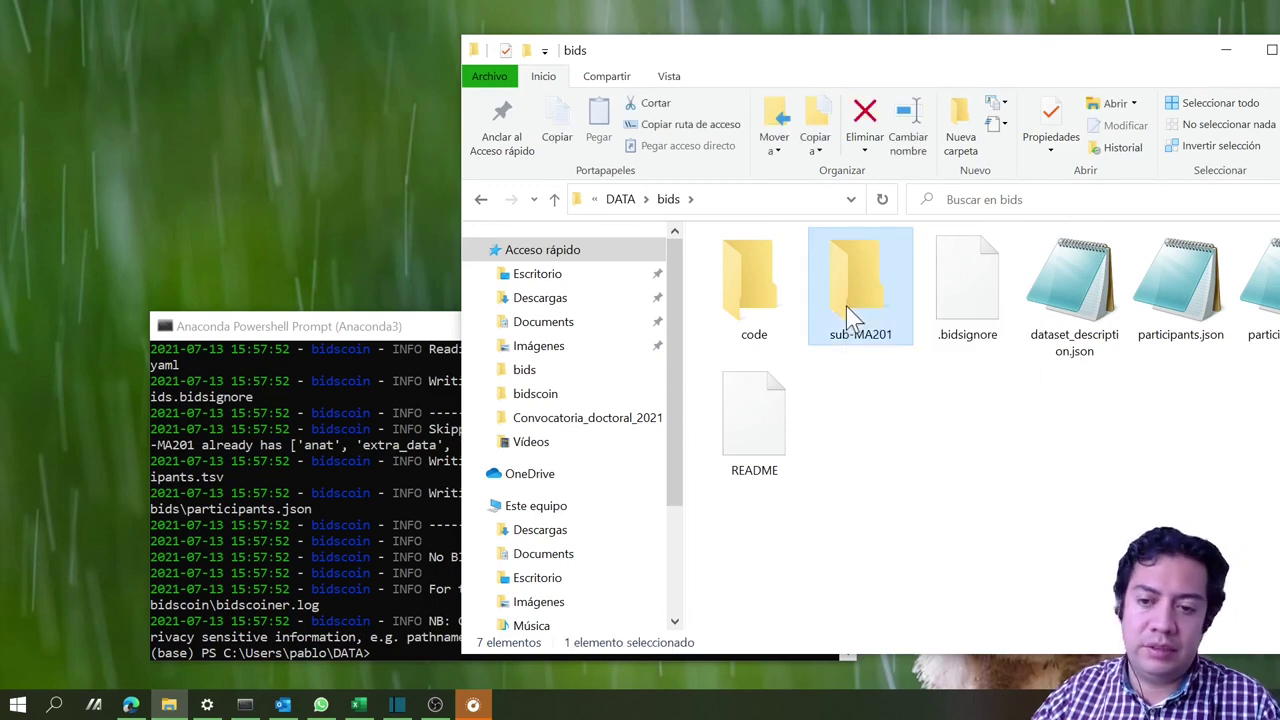
double_click(846, 306)
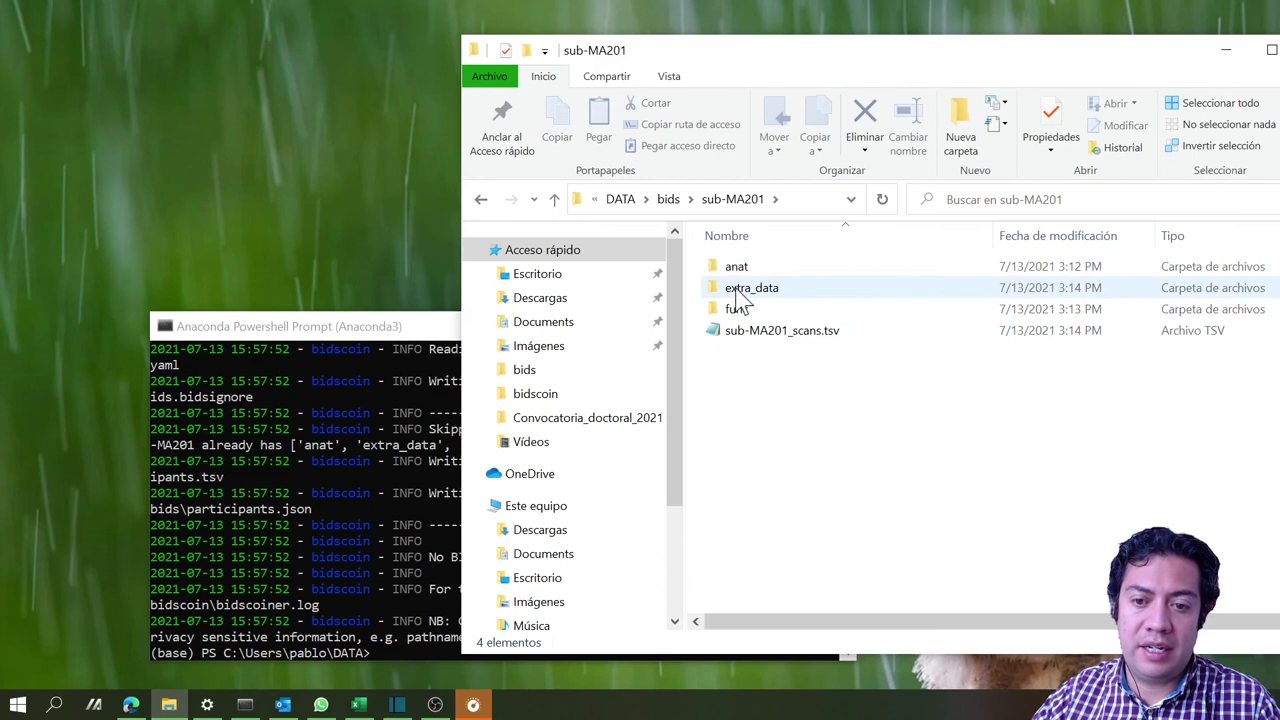
left_click(668, 199)
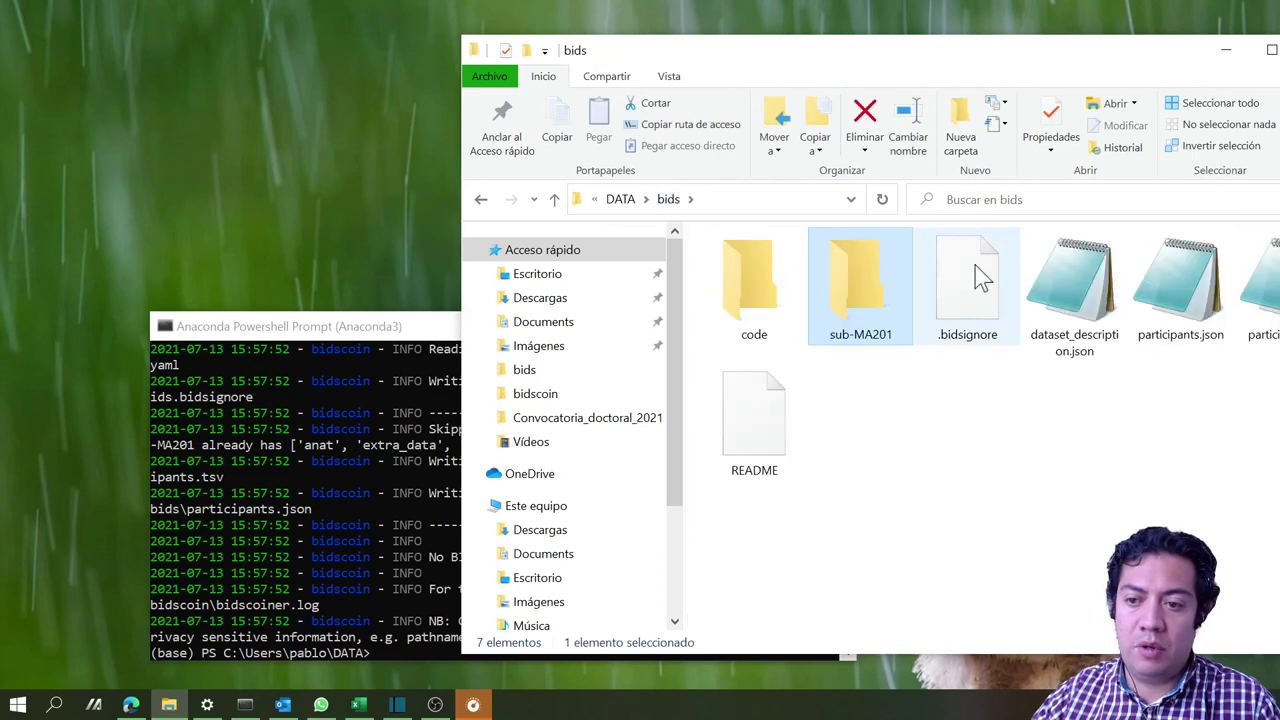
Step: Open participants.json from the bids folder, examine its column descriptions and close the file
double_click(1198, 298)
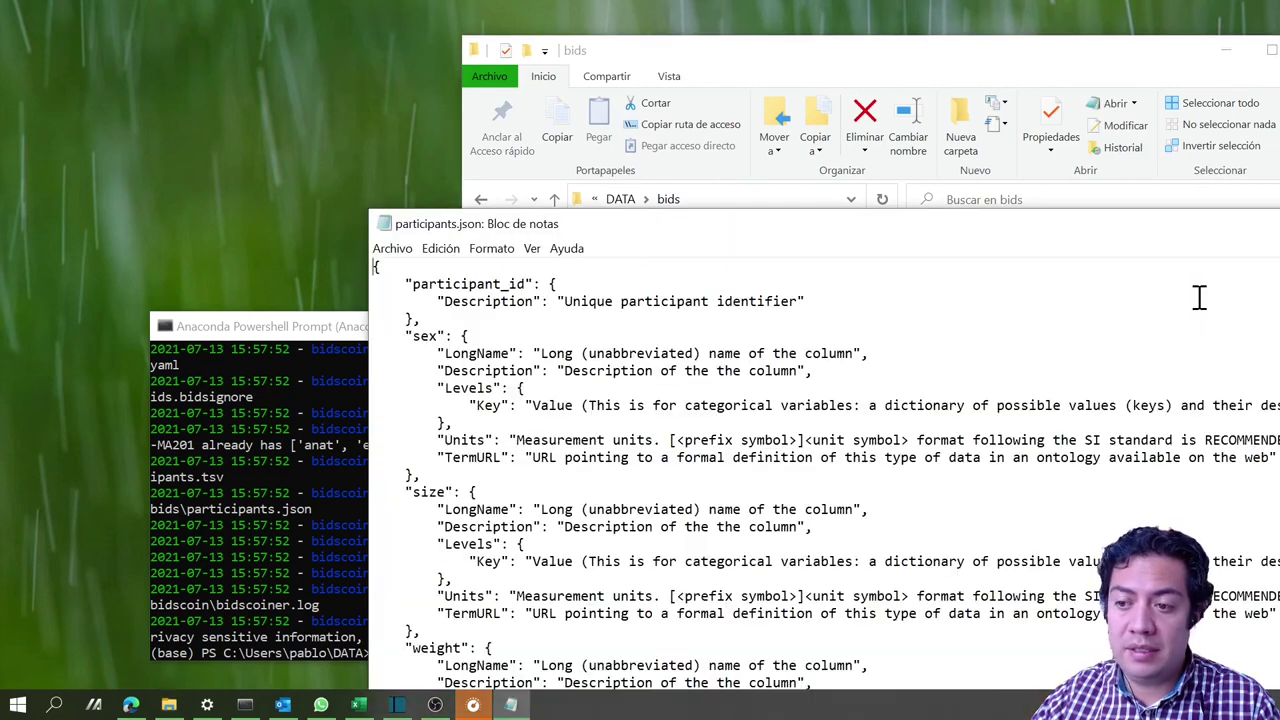
scroll(697, 430, "down", 1)
scroll(697, 430, "up", 1)
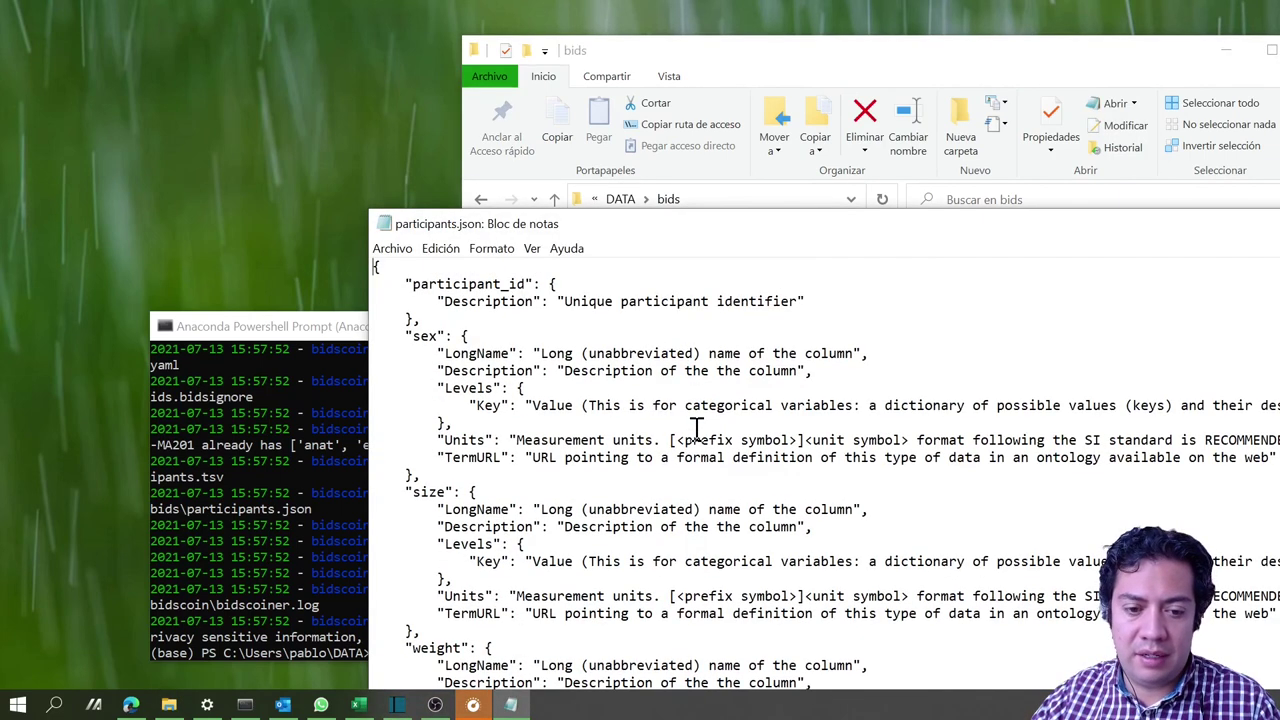
key("alt+F4")
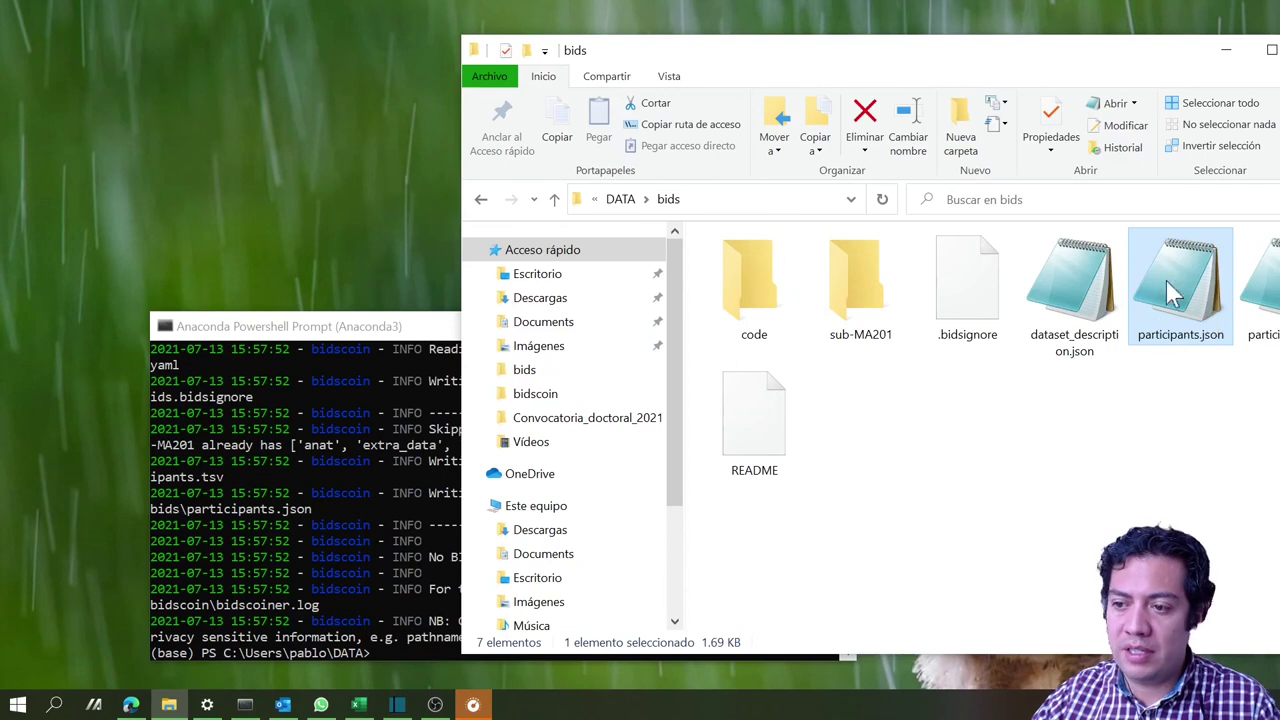
Step: Examine participants.tsv and dataset_description.json in the bids folder, closing each file after reading it
key("Right")
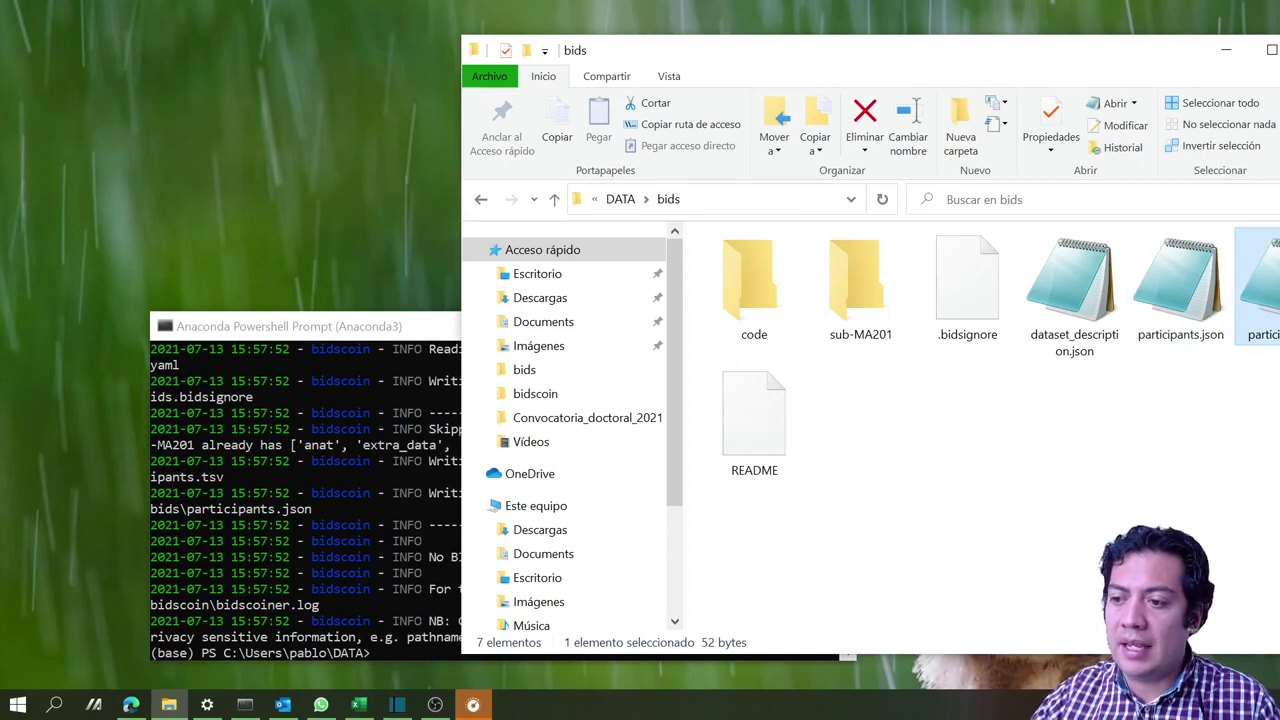
key("Return")
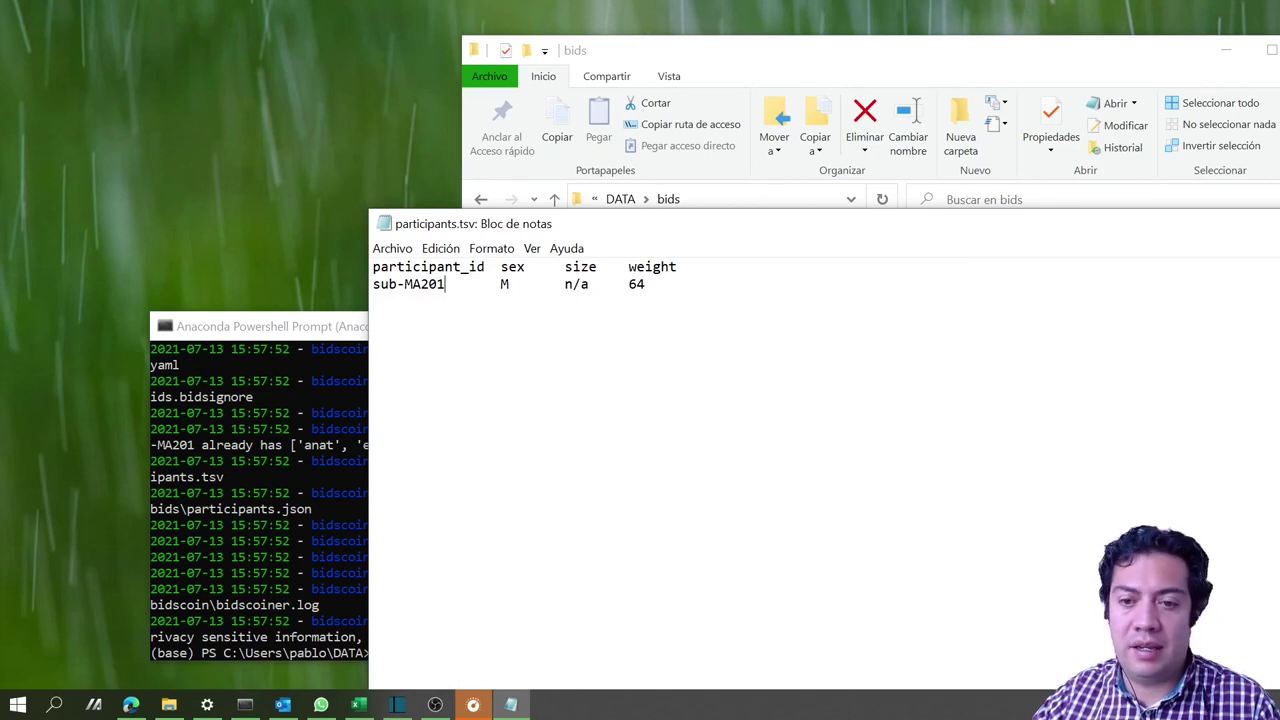
key("alt+F4")
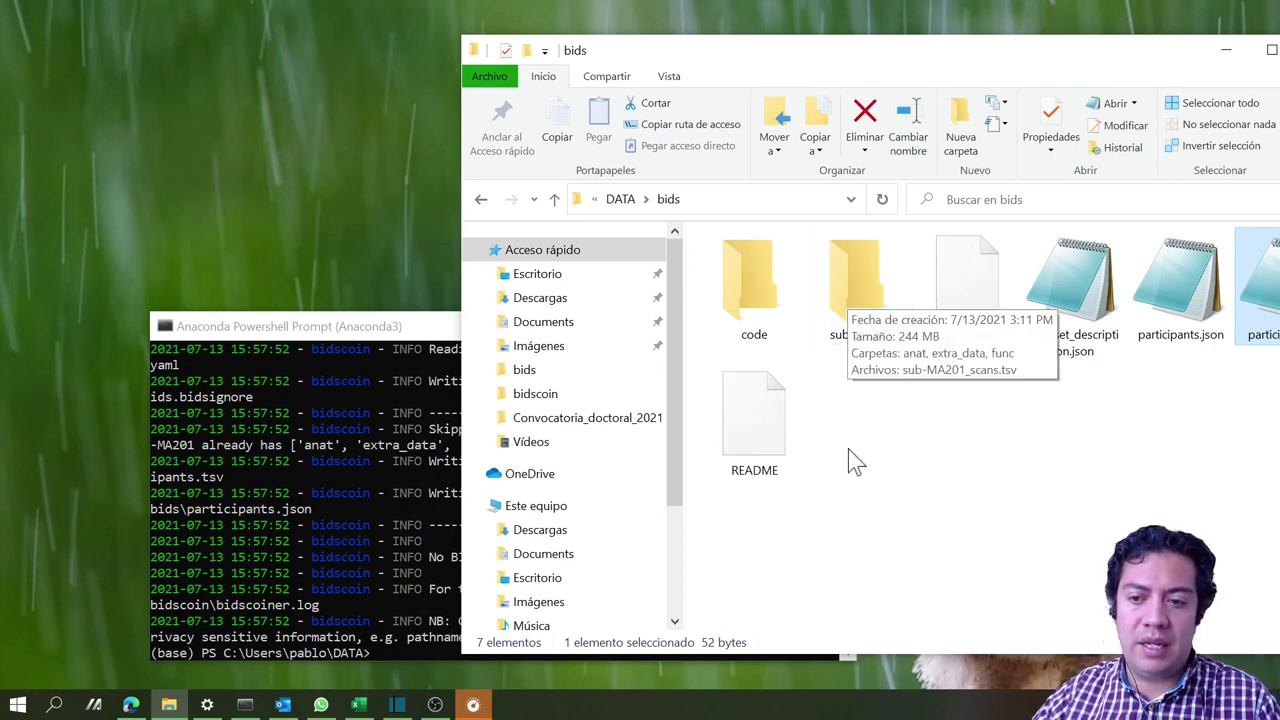
double_click(1064, 290)
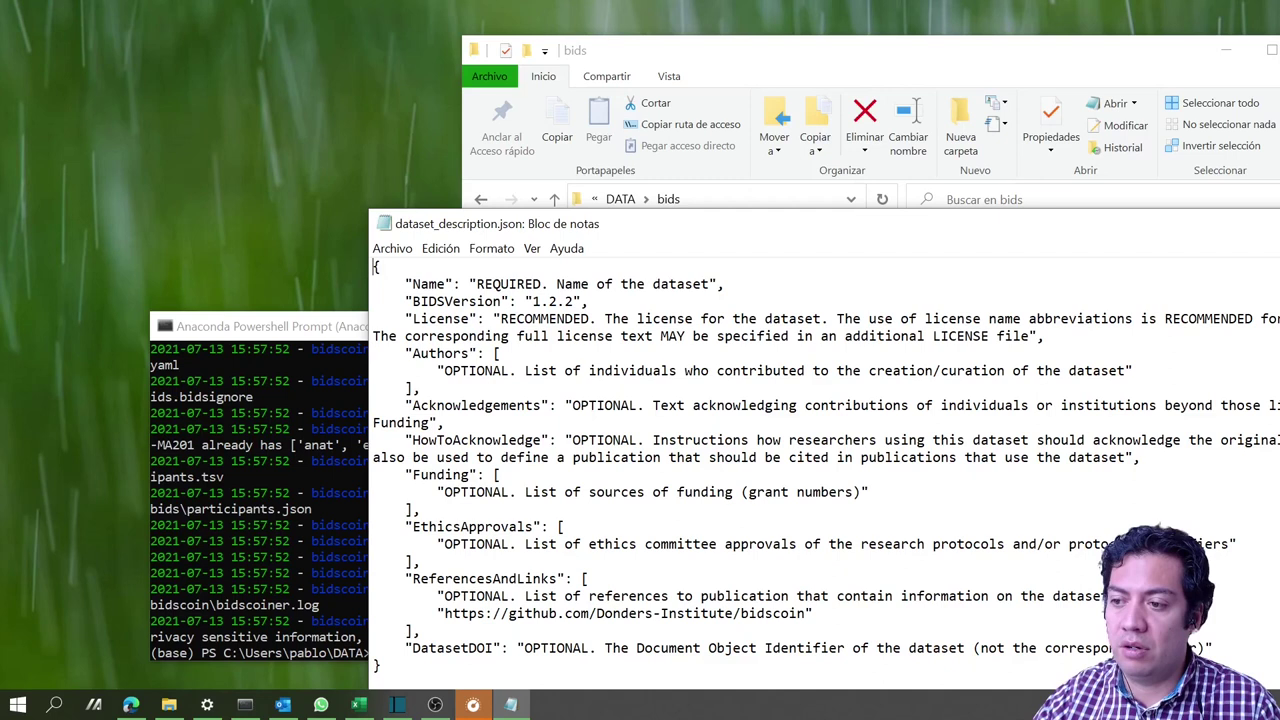
key("alt+F4")
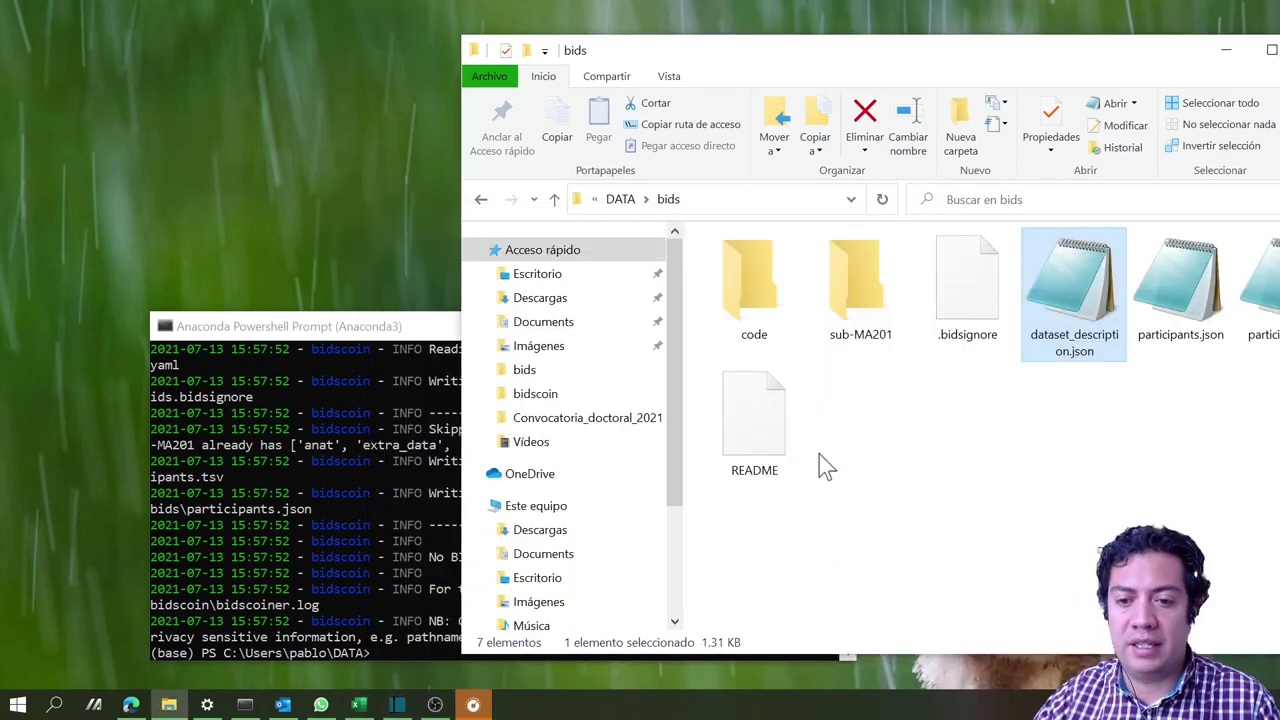